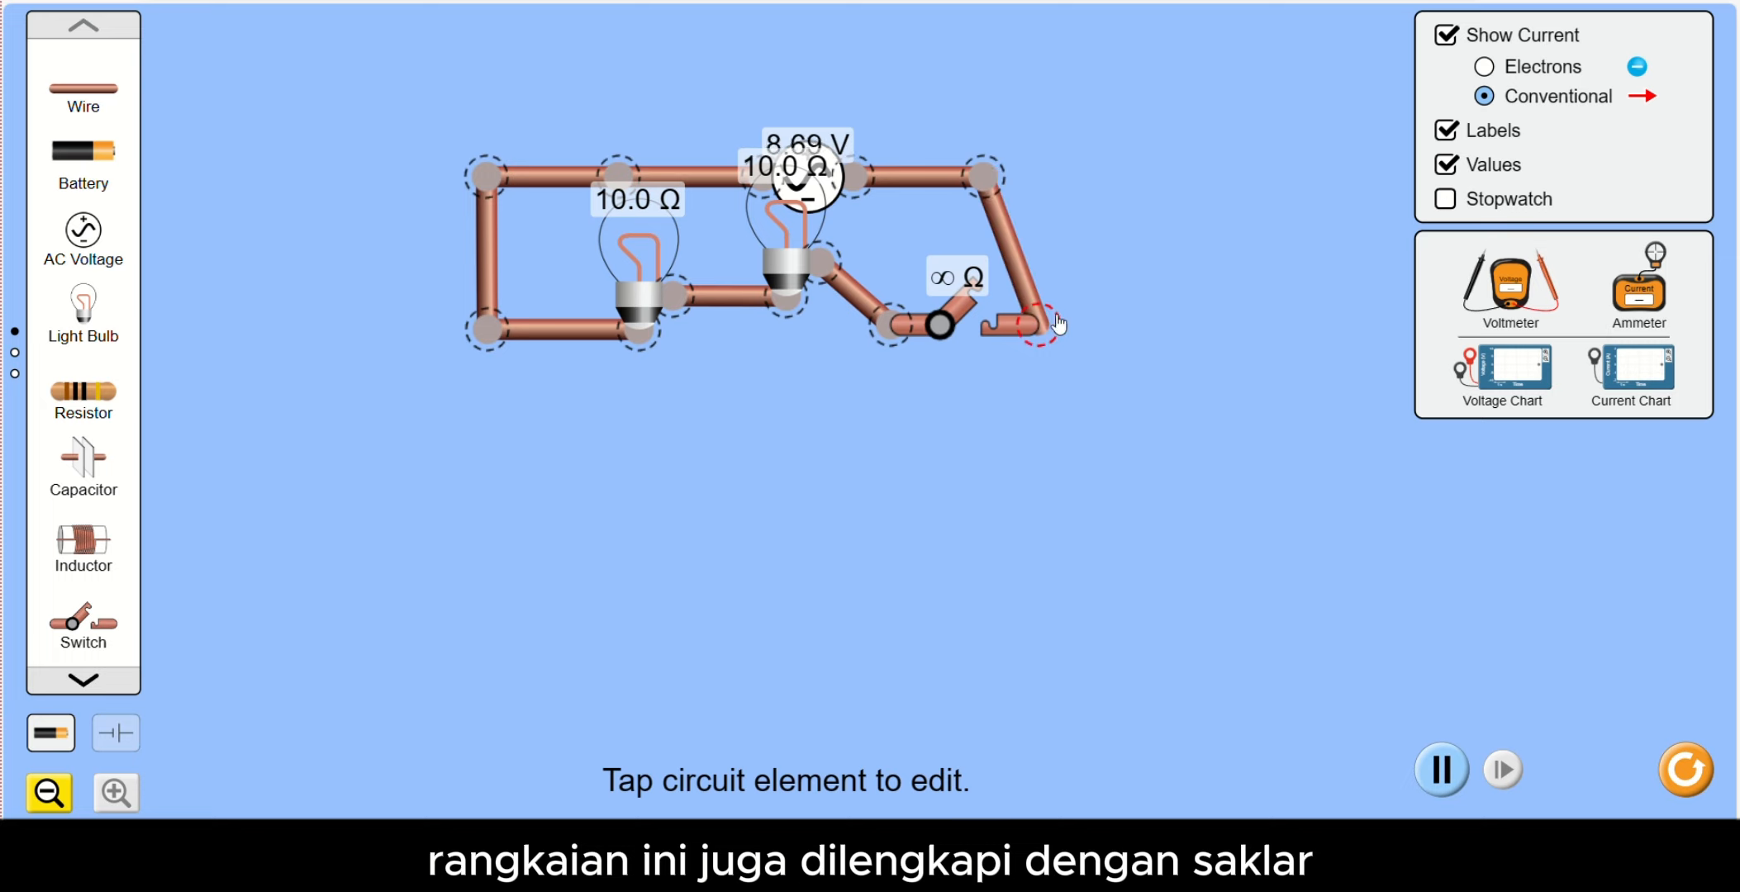
- Straighten the circuit into a rectangle, lower the row with the two bulbs and the switch, and close the switch
{"action": "left_click_drag", "start_coordinate": [985, 195], "coordinate": [1036, 194]}
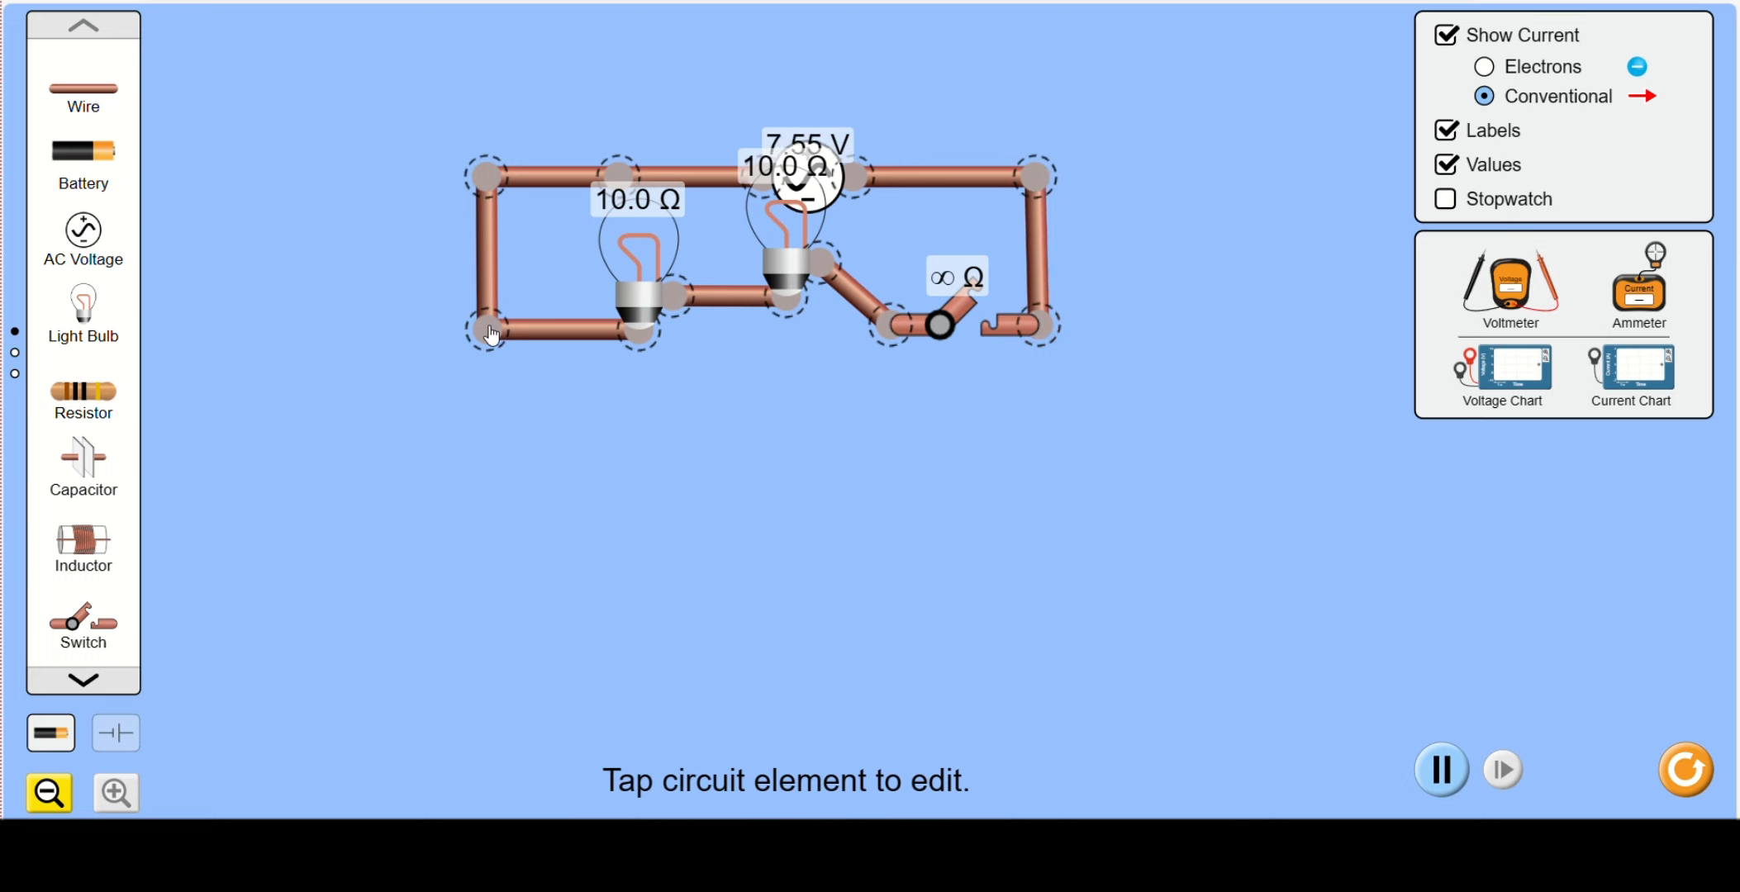
{"action": "left_click_drag", "start_coordinate": [941, 327], "coordinate": [938, 362]}
{"action": "left_click_drag", "start_coordinate": [685, 307], "coordinate": [688, 357]}
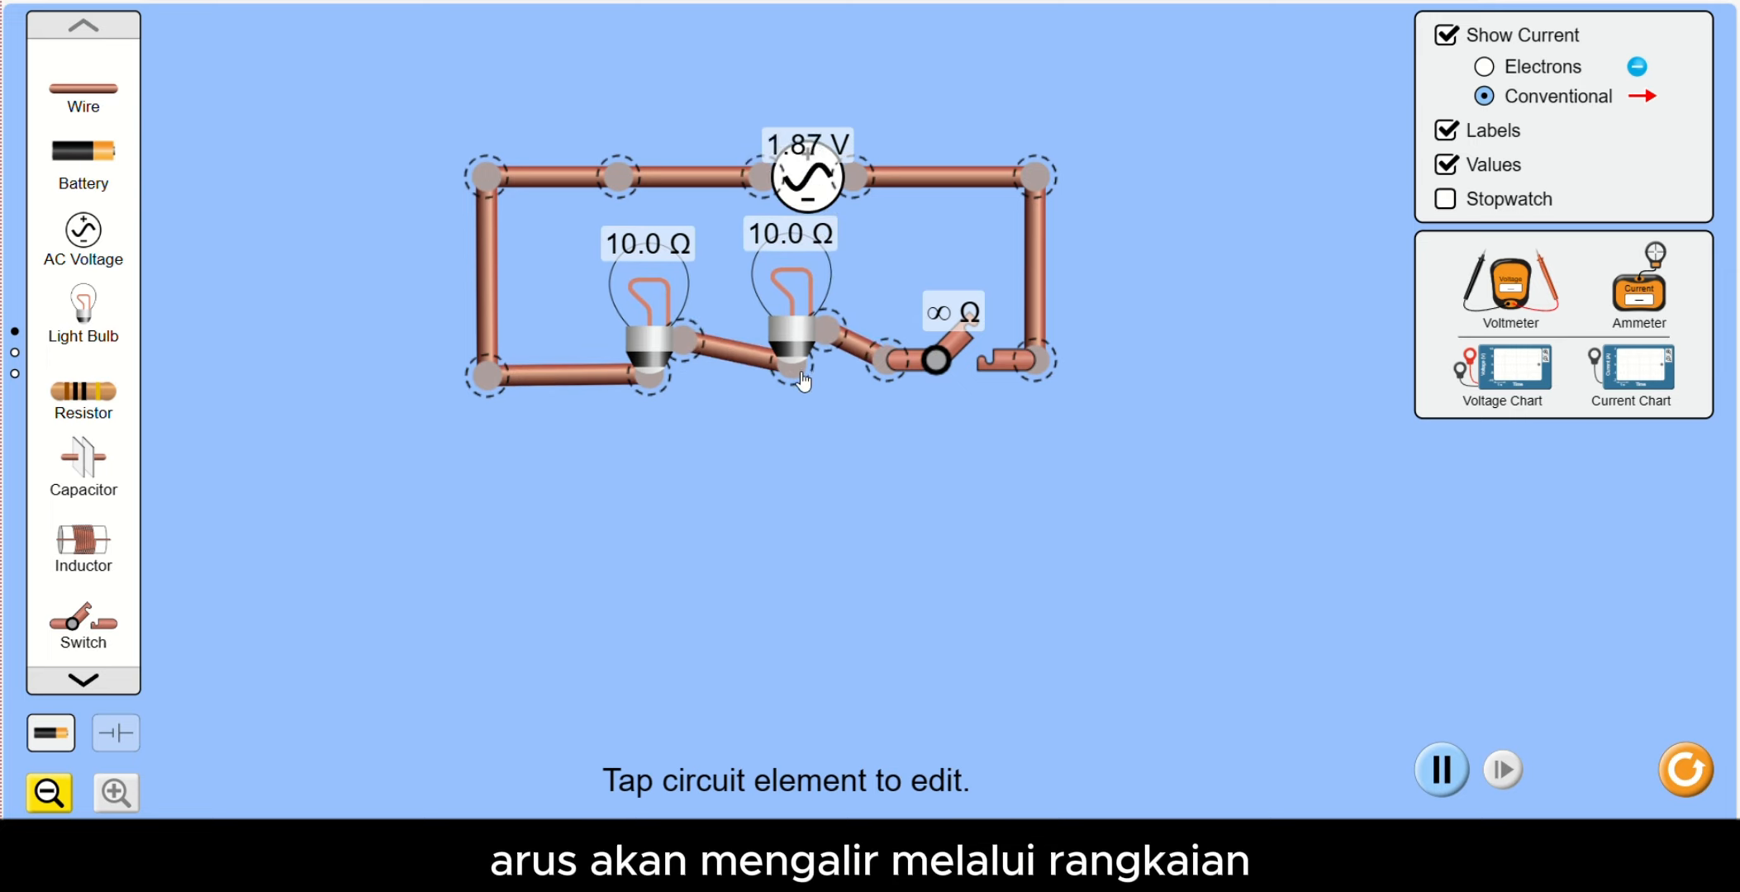
{"action": "left_click_drag", "start_coordinate": [801, 382], "coordinate": [800, 390]}
{"action": "left_click", "coordinate": [977, 347]}
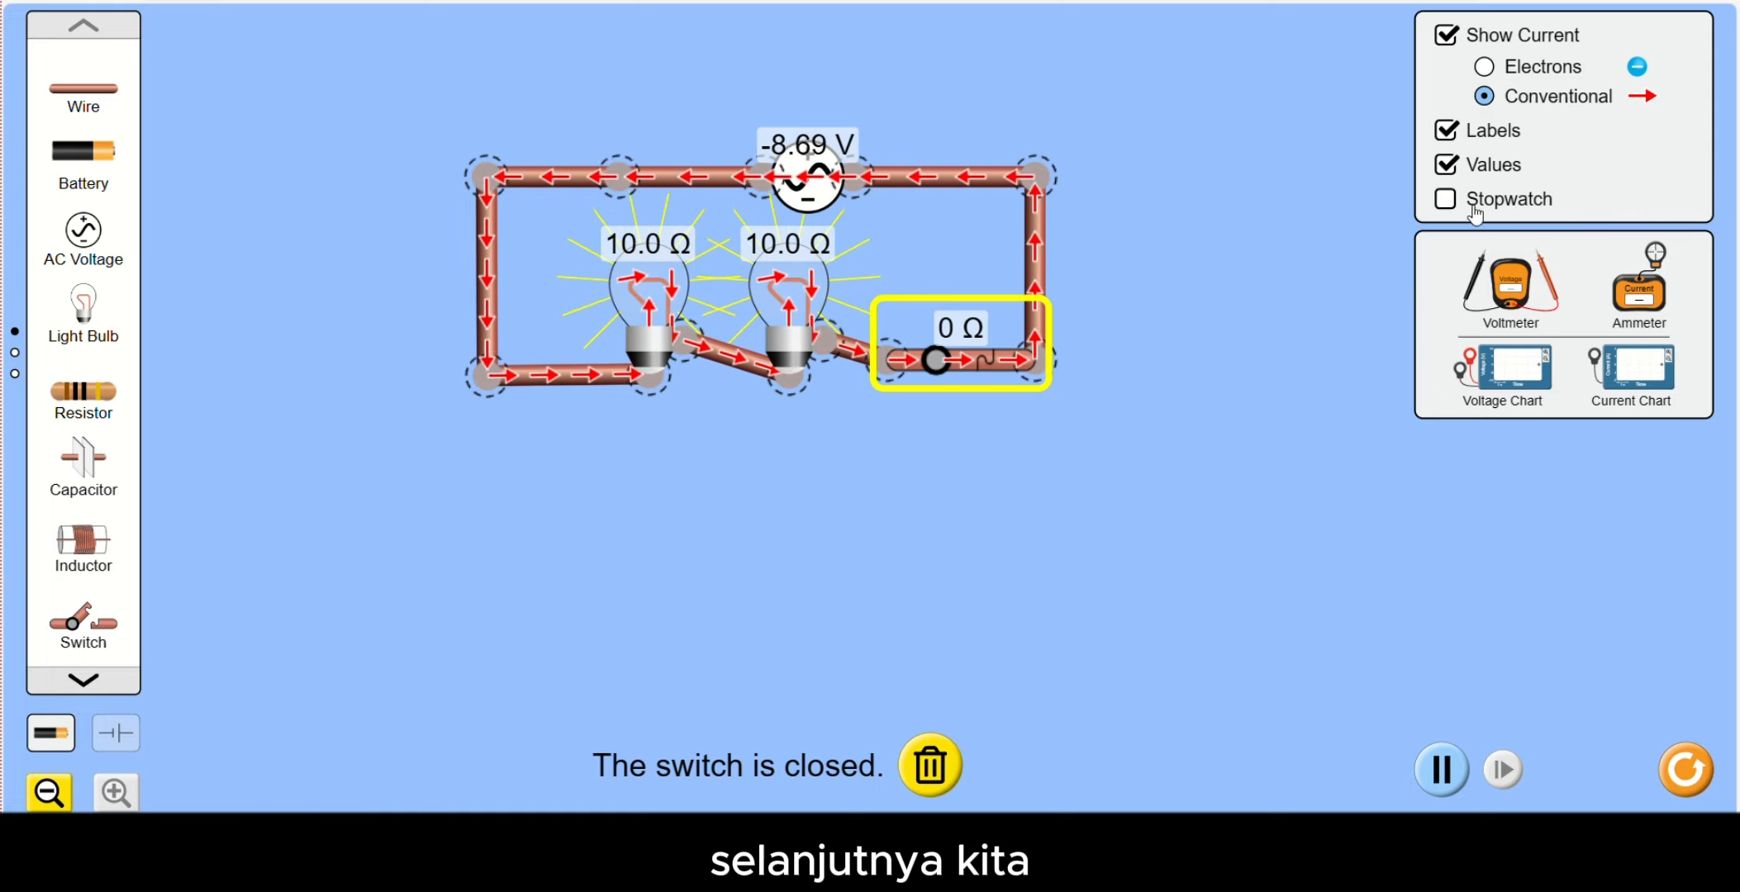
- Add a voltmeter and place its black probe on the left wire and its red probe on the wire beyond the AC source
{"action": "left_click_drag", "start_coordinate": [1510, 285], "coordinate": [1264, 240]}
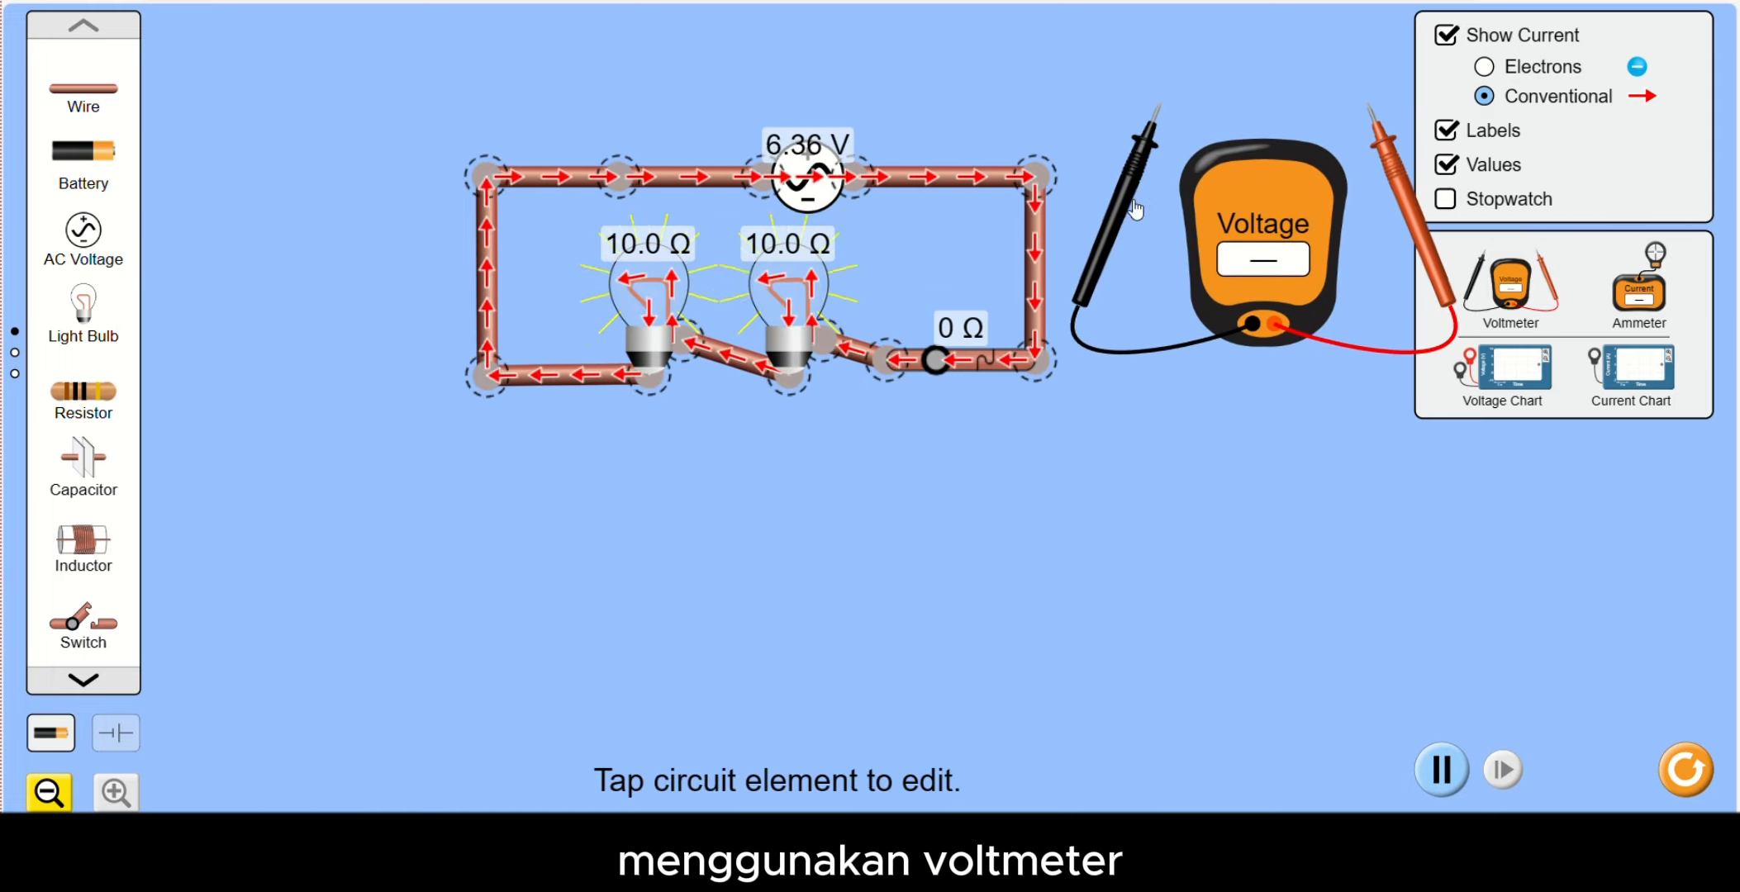
{"action": "left_click_drag", "start_coordinate": [1135, 208], "coordinate": [450, 310]}
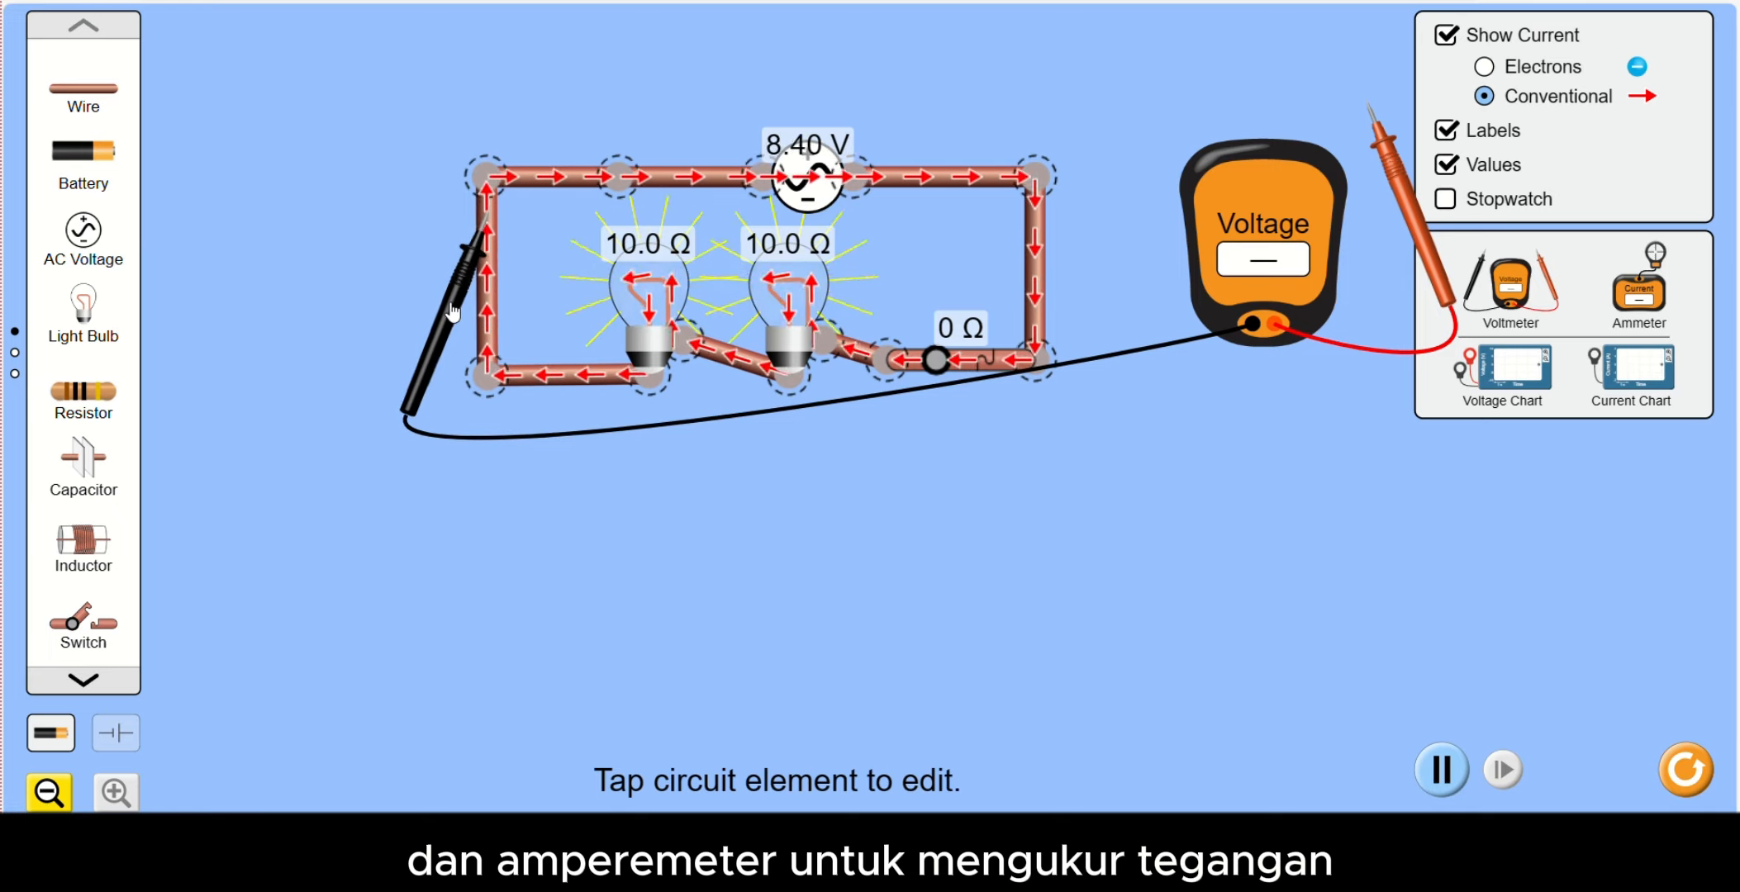
{"action": "left_click_drag", "start_coordinate": [1408, 207], "coordinate": [1025, 282]}
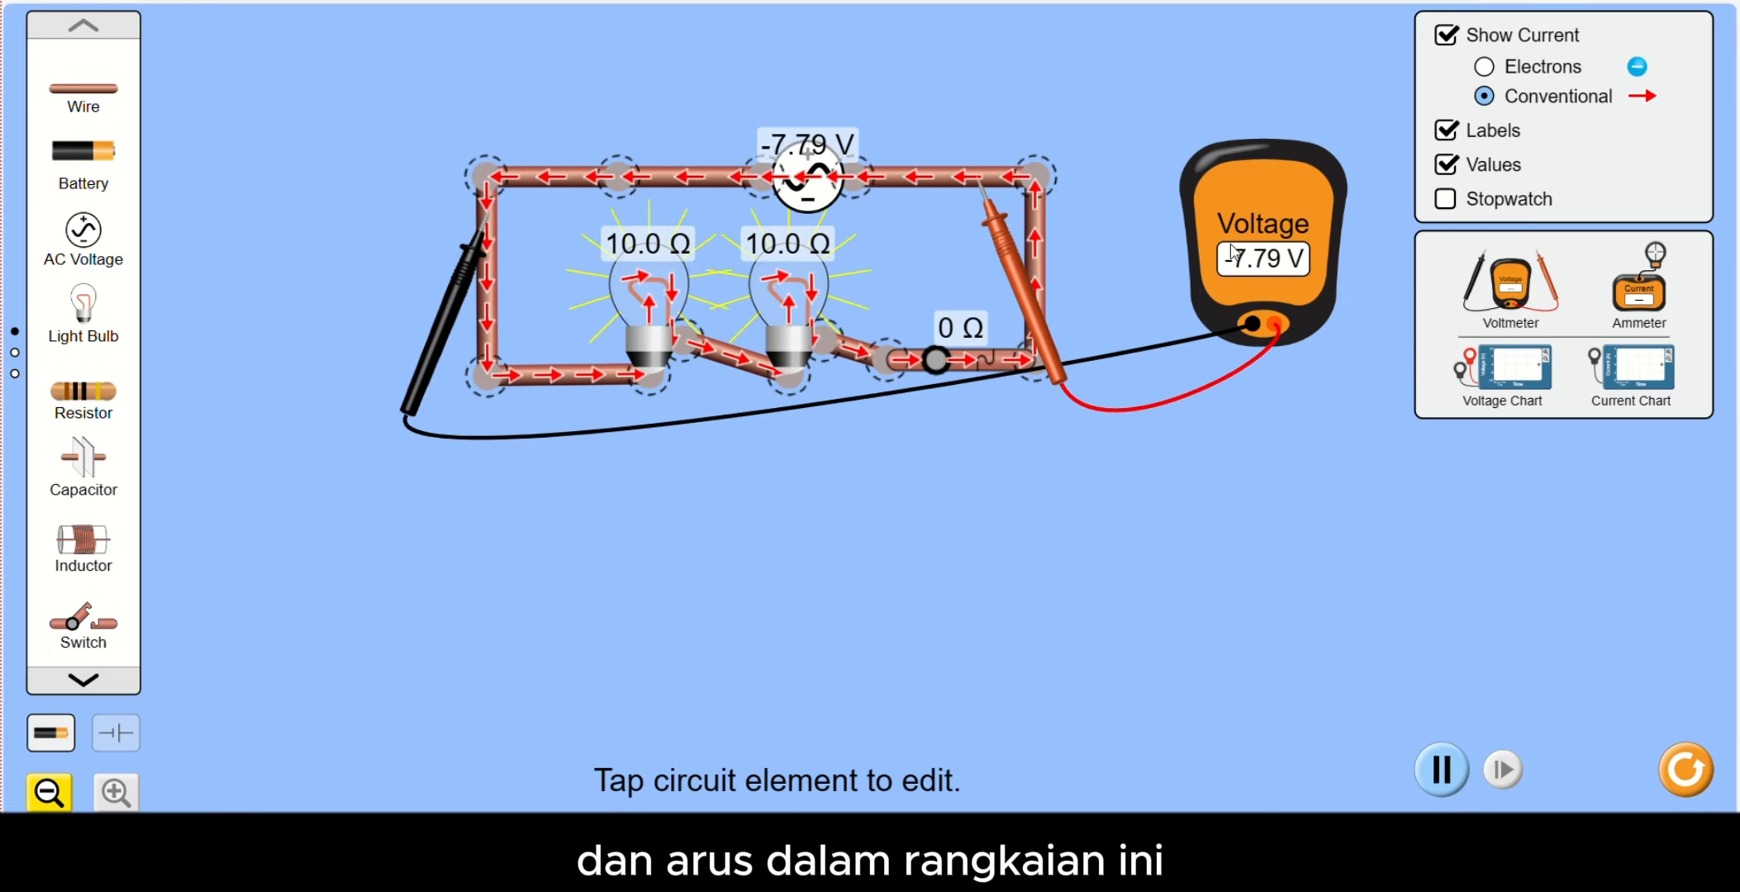
- Add an ammeter and measure the current on the wire beyond the AC source and at the adjacent corner
{"action": "left_click_drag", "start_coordinate": [1639, 289], "coordinate": [1273, 549]}
{"action": "left_click_drag", "start_coordinate": [1320, 430], "coordinate": [935, 216]}
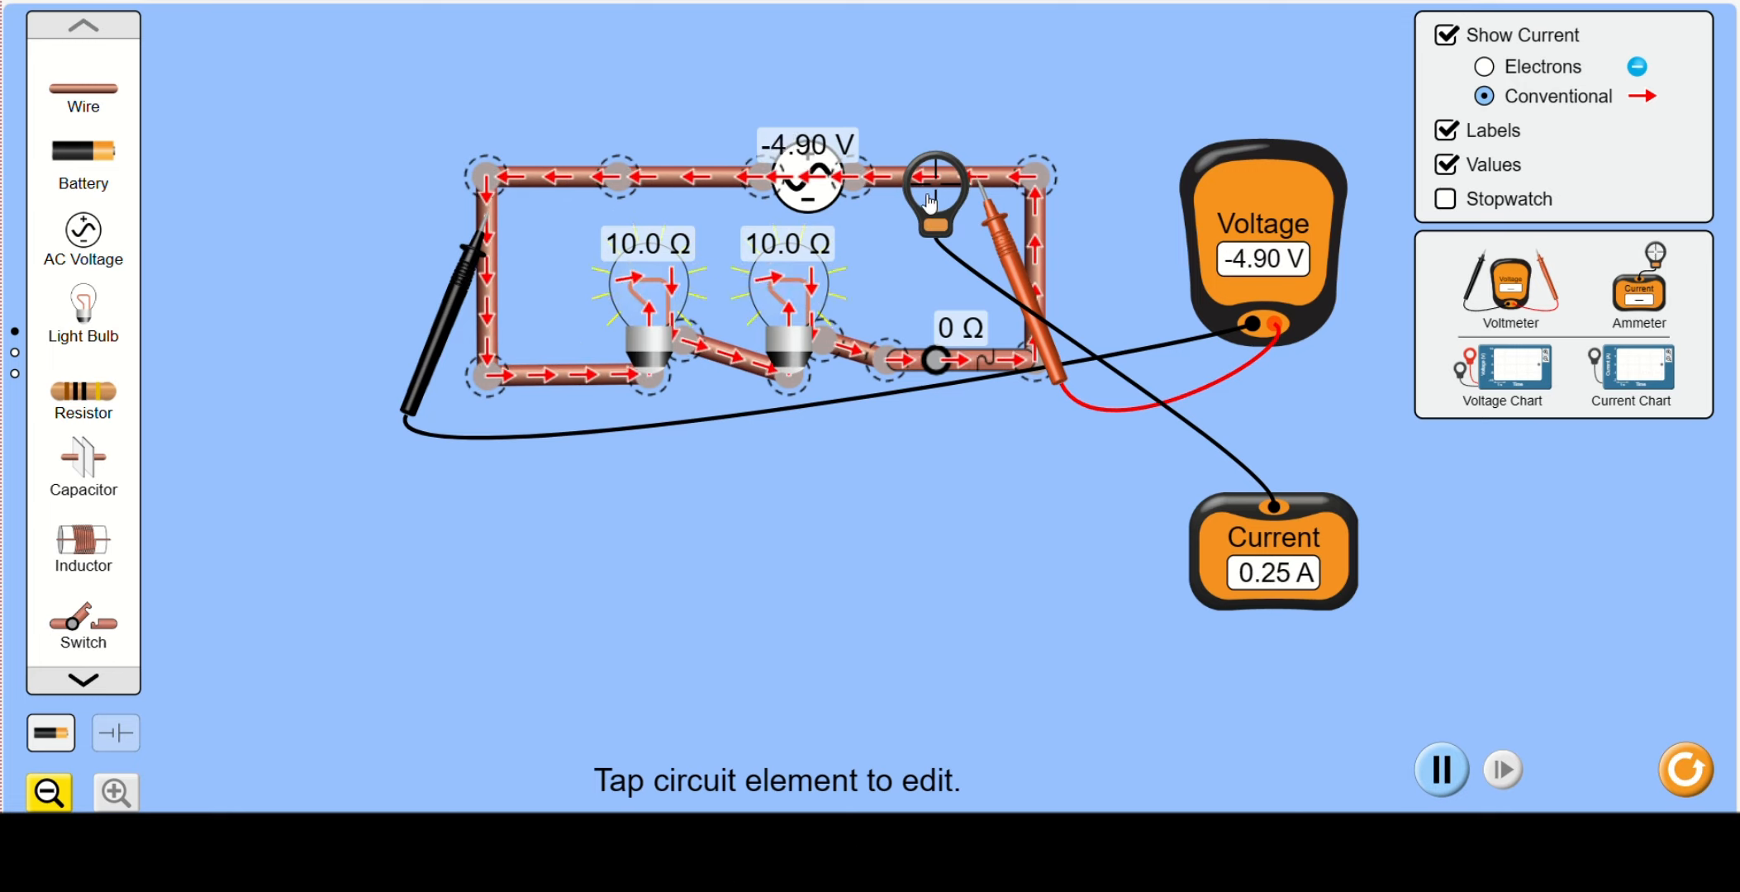
{"action": "left_click_drag", "start_coordinate": [929, 201], "coordinate": [1040, 197]}
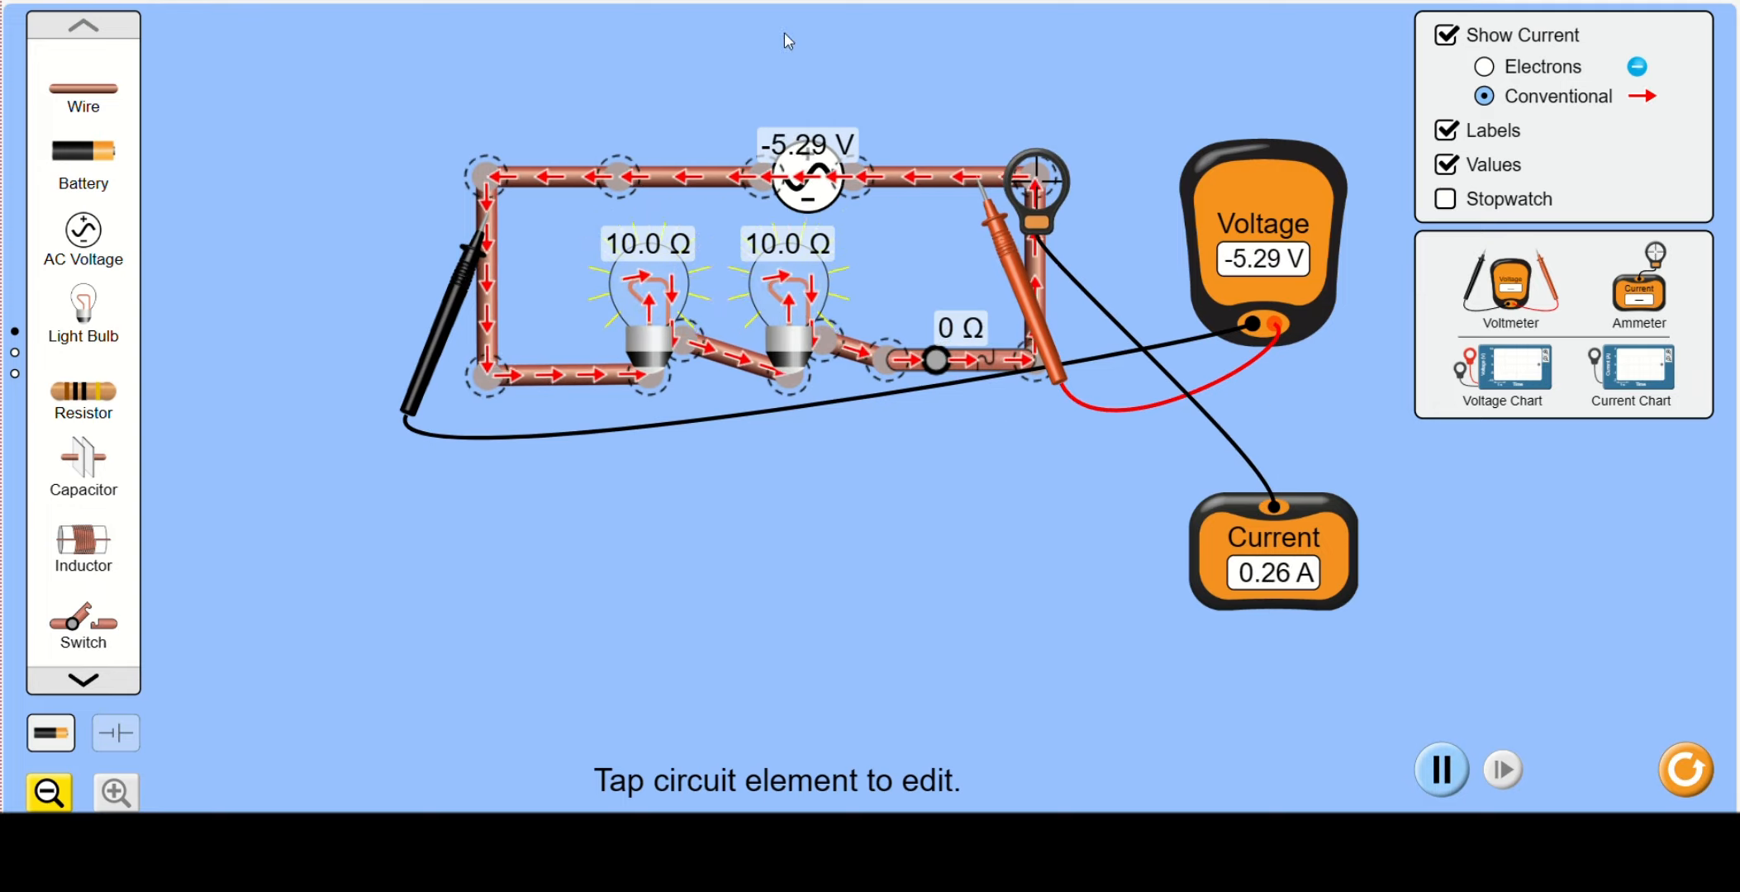
{"action": "left_click_drag", "start_coordinate": [1036, 224], "coordinate": [933, 234]}
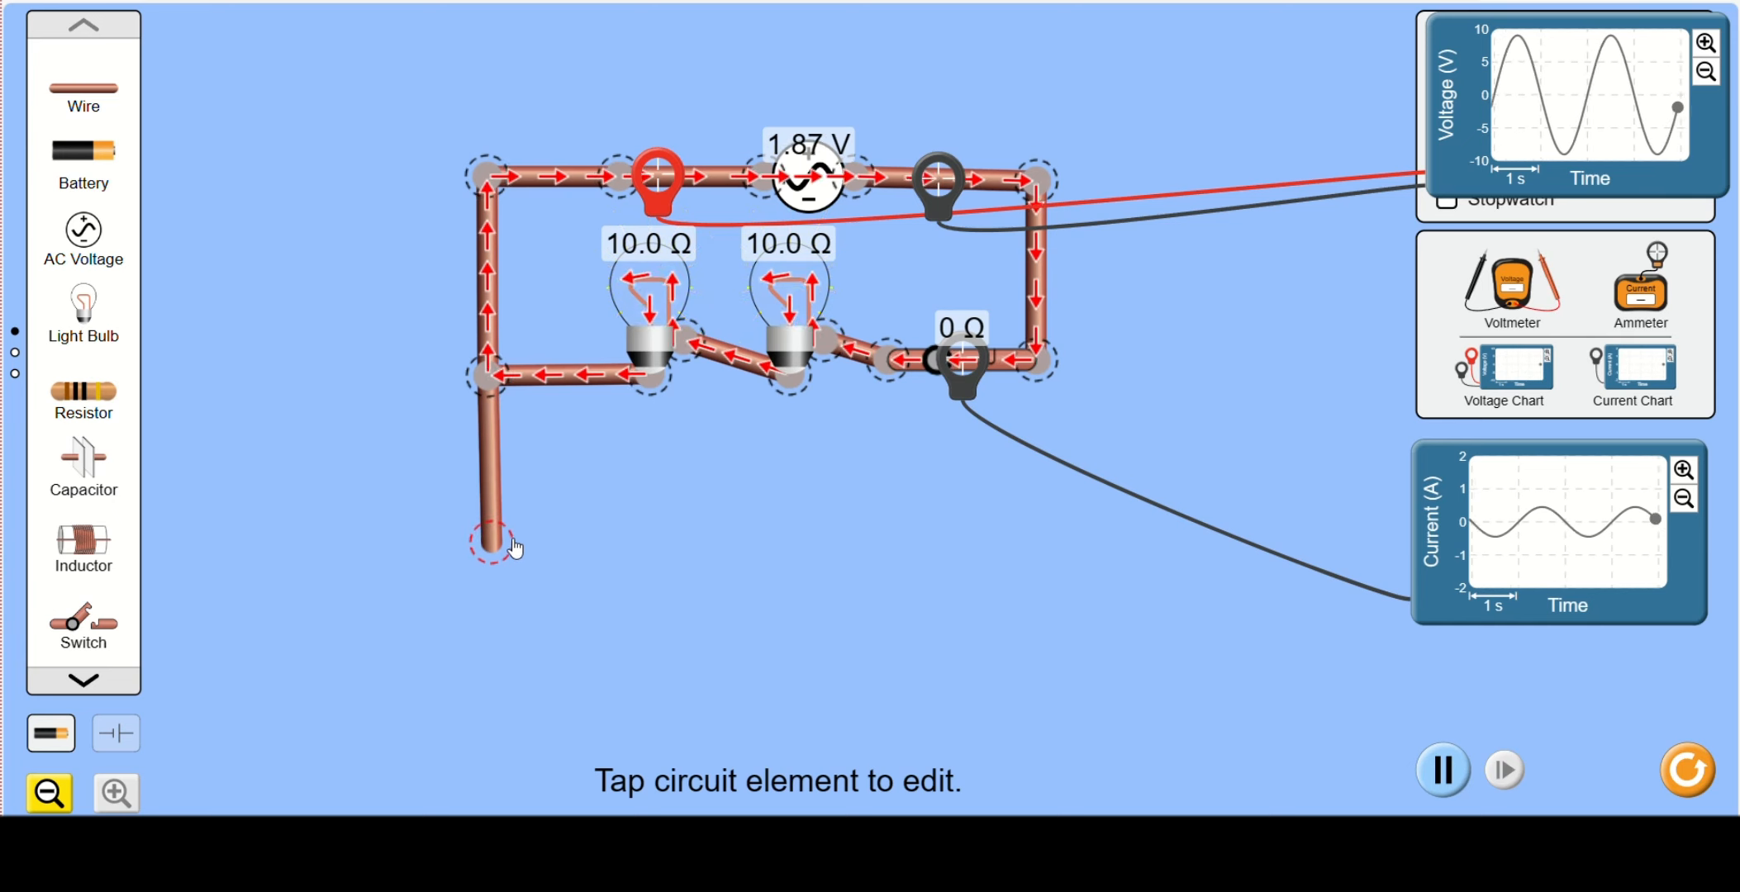
- Build a branch below the series bulbs with a vertical wire, a horizontal wire, a third light bulb and a wire from the bulb
{"action": "left_click_drag", "start_coordinate": [512, 540], "coordinate": [513, 545]}
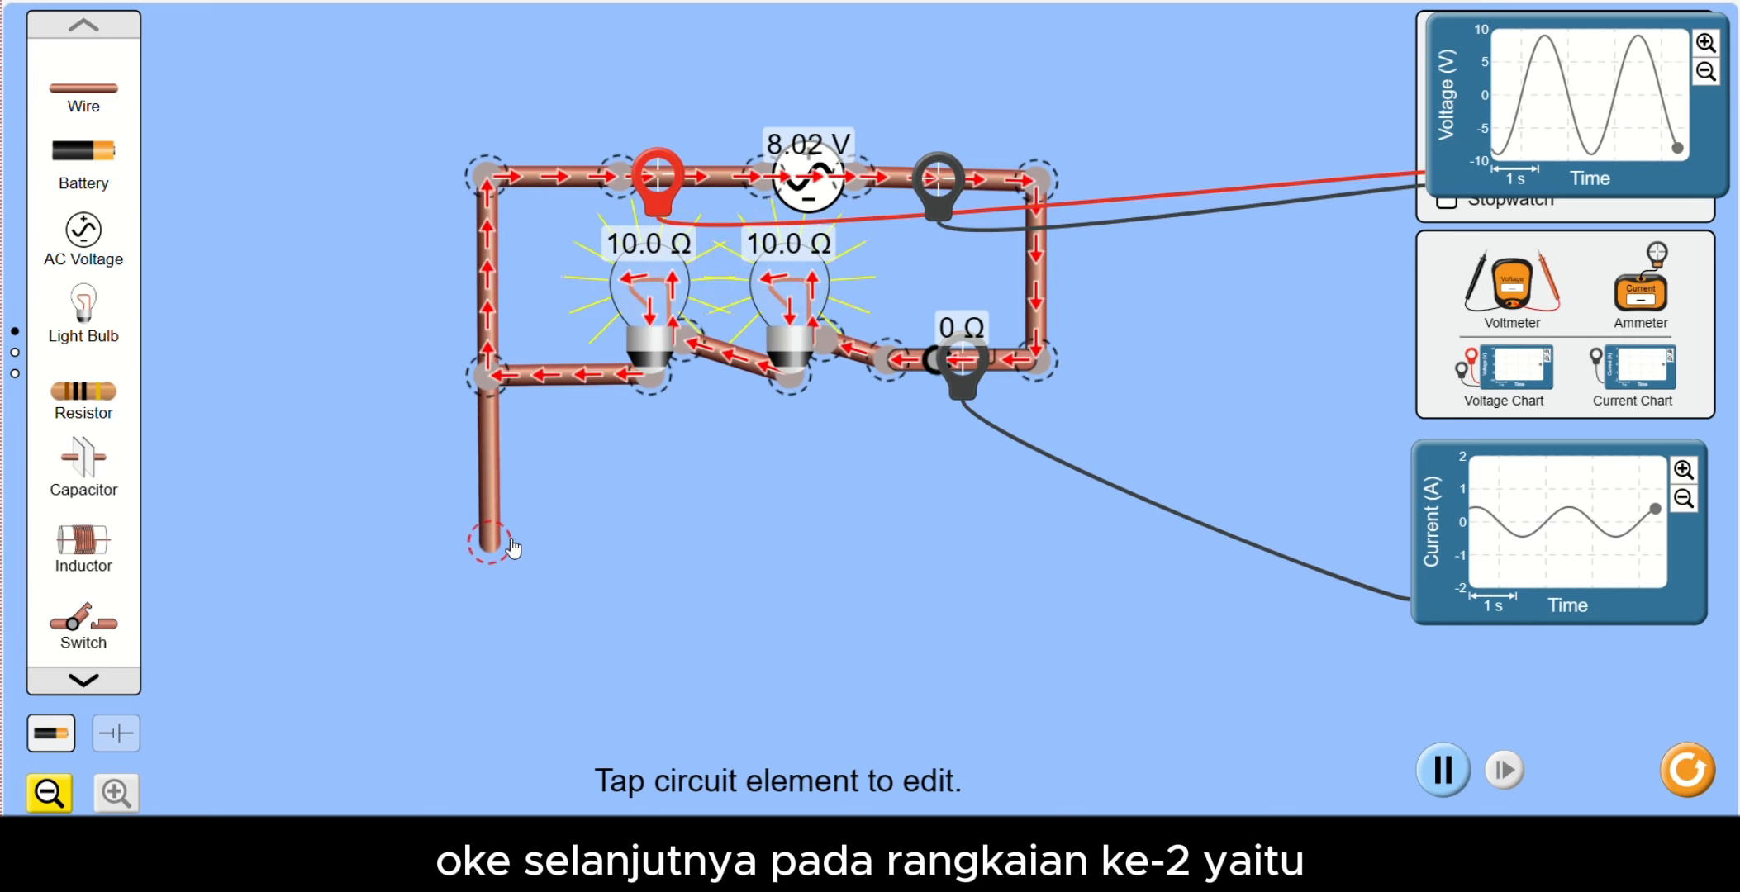
{"action": "left_click_drag", "start_coordinate": [91, 95], "coordinate": [588, 562]}
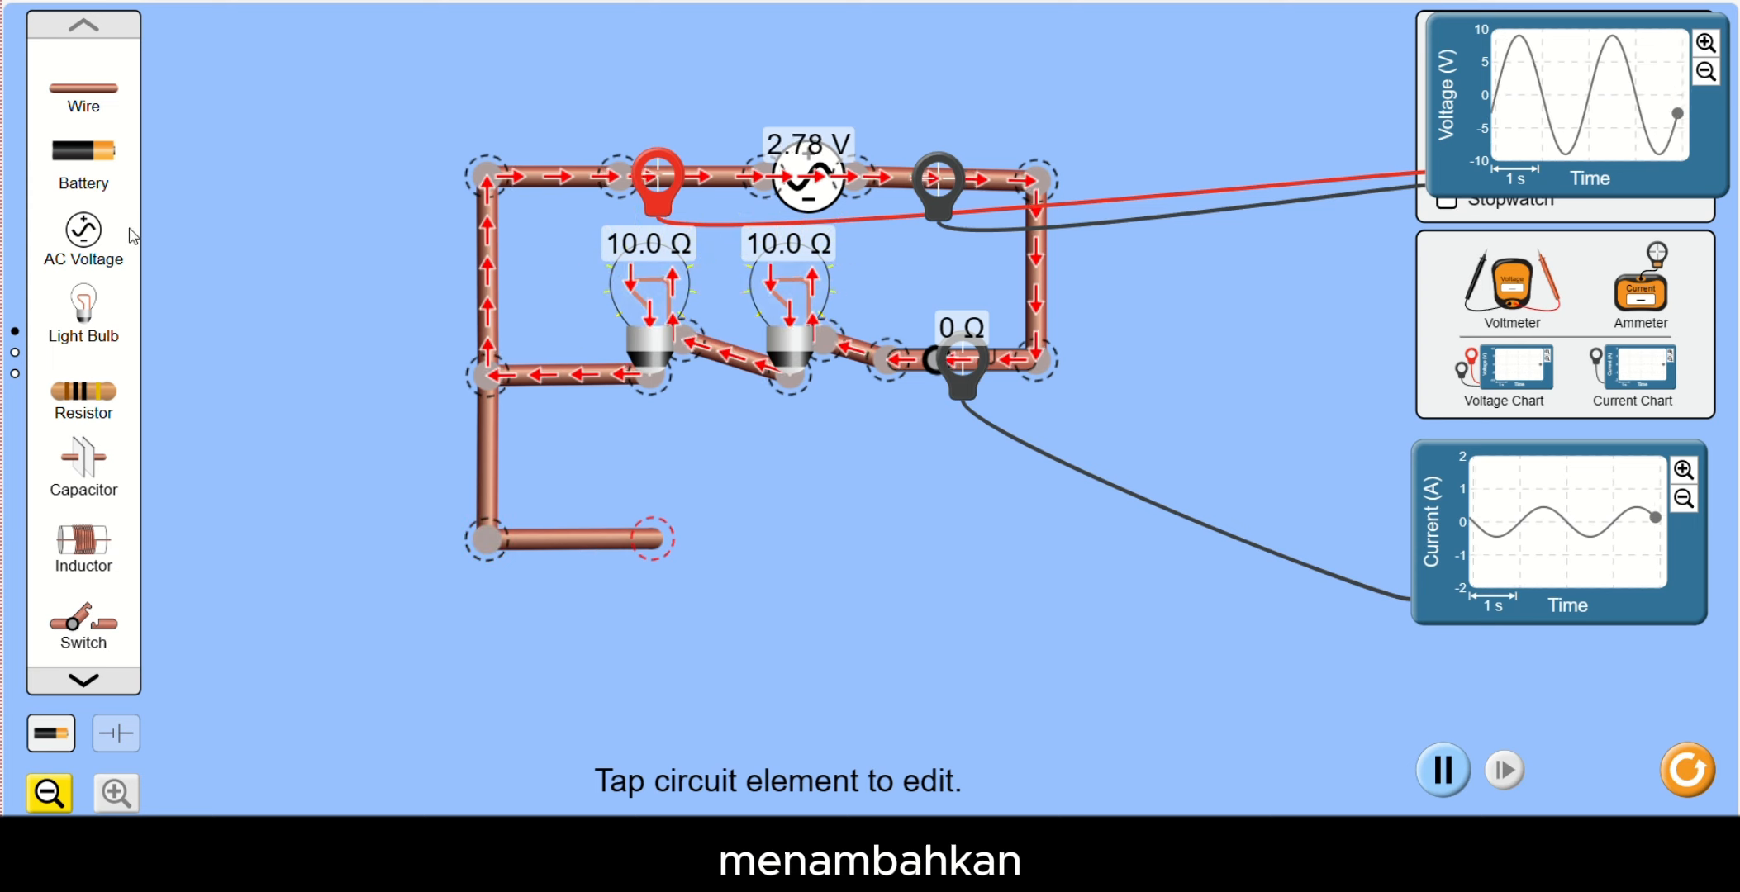
{"action": "left_click_drag", "start_coordinate": [93, 316], "coordinate": [674, 543]}
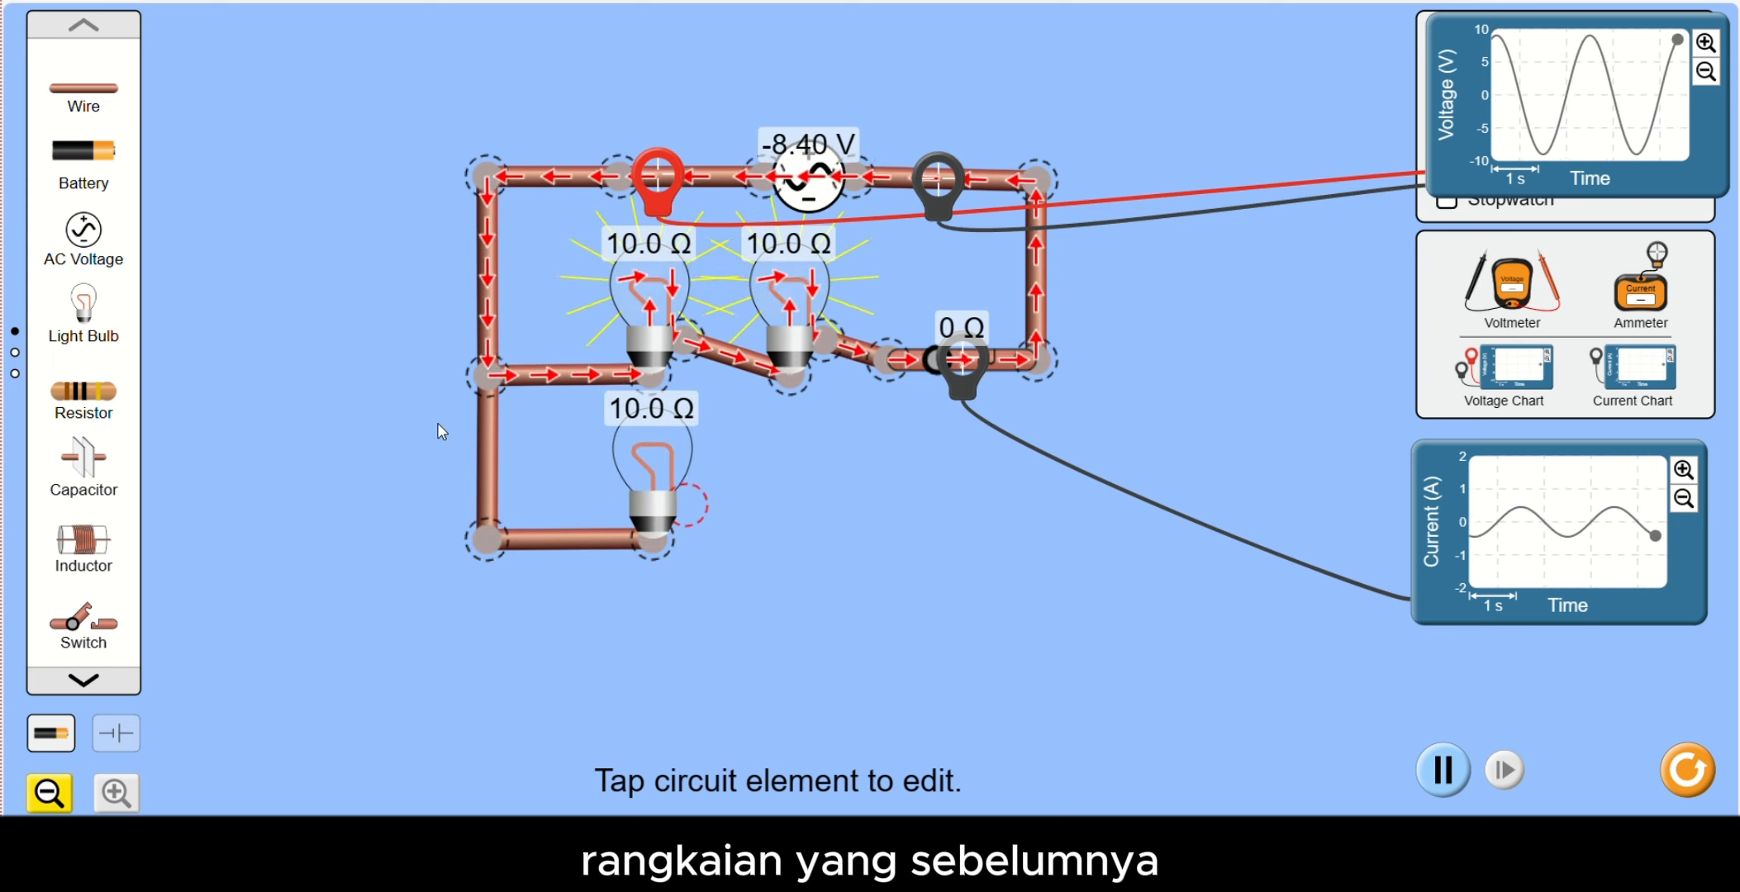
{"action": "left_click_drag", "start_coordinate": [81, 97], "coordinate": [869, 523]}
{"action": "left_click_drag", "start_coordinate": [97, 621], "coordinate": [959, 516]}
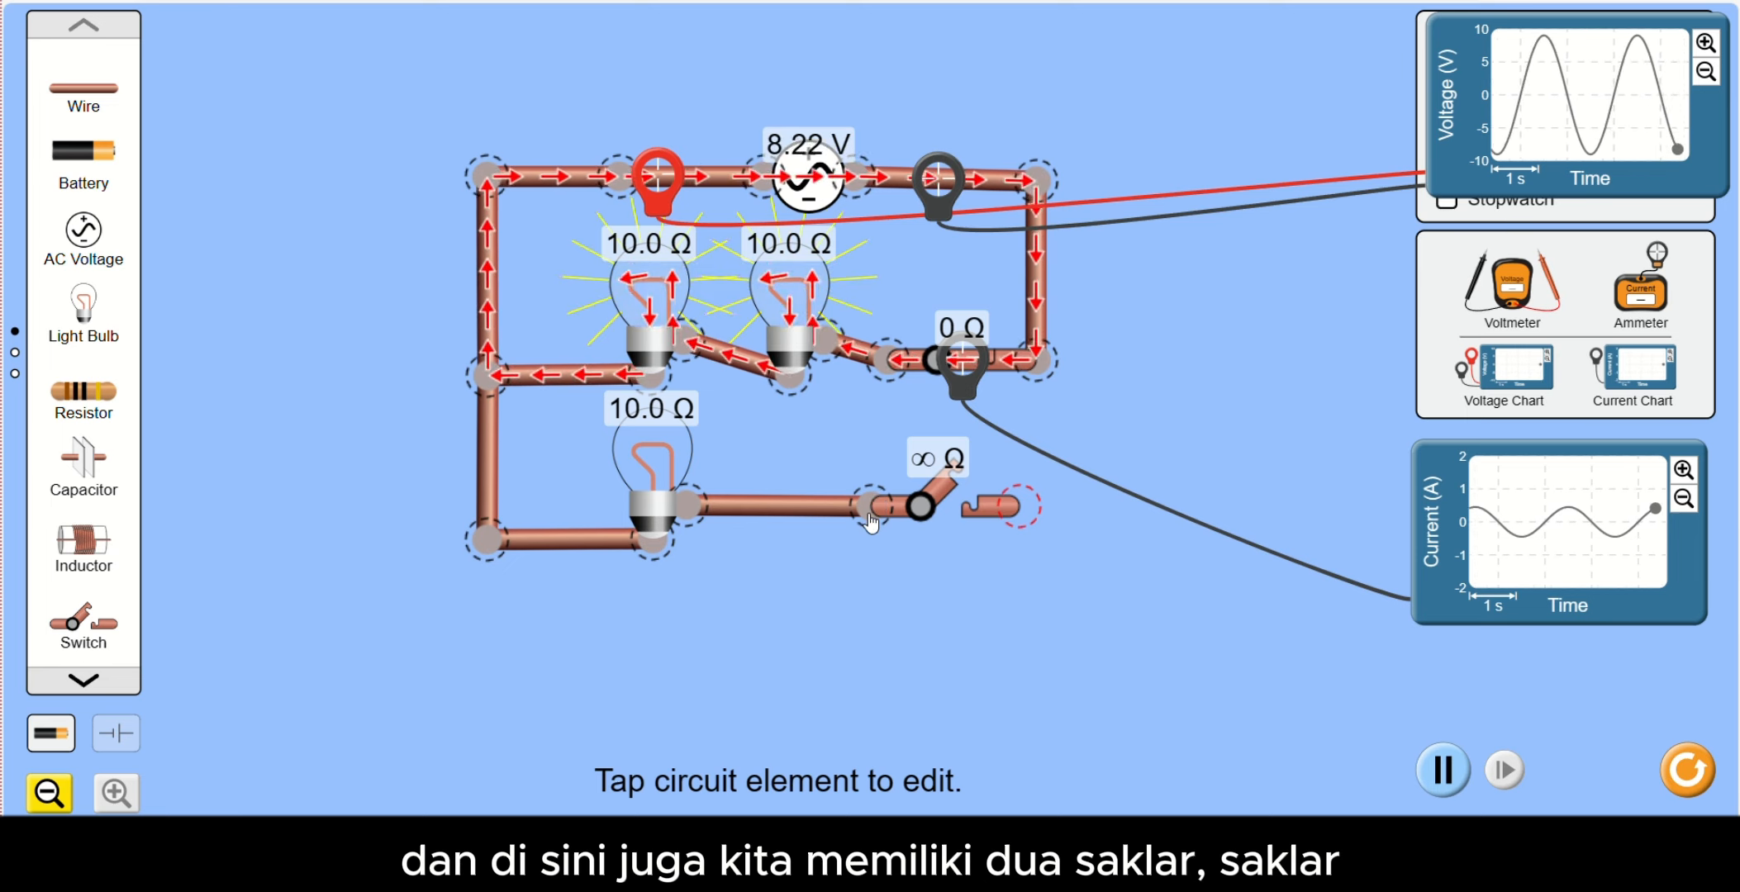
{"action": "left_click", "coordinate": [831, 516]}
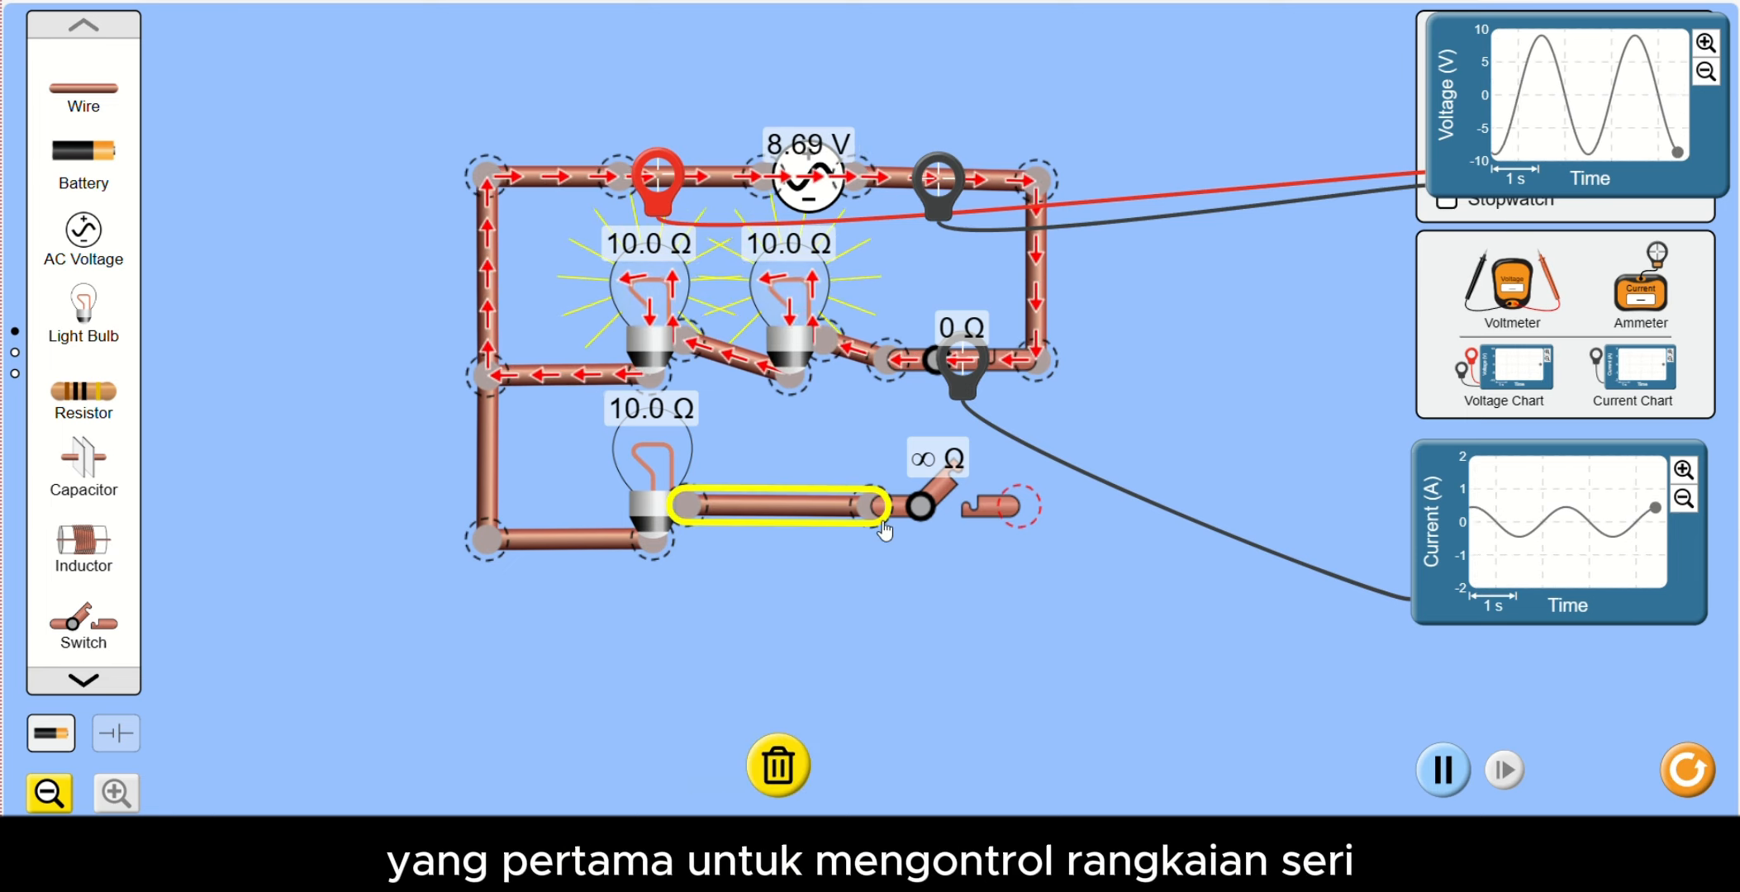
{"action": "left_click", "coordinate": [926, 520]}
{"action": "left_click", "coordinate": [928, 767]}
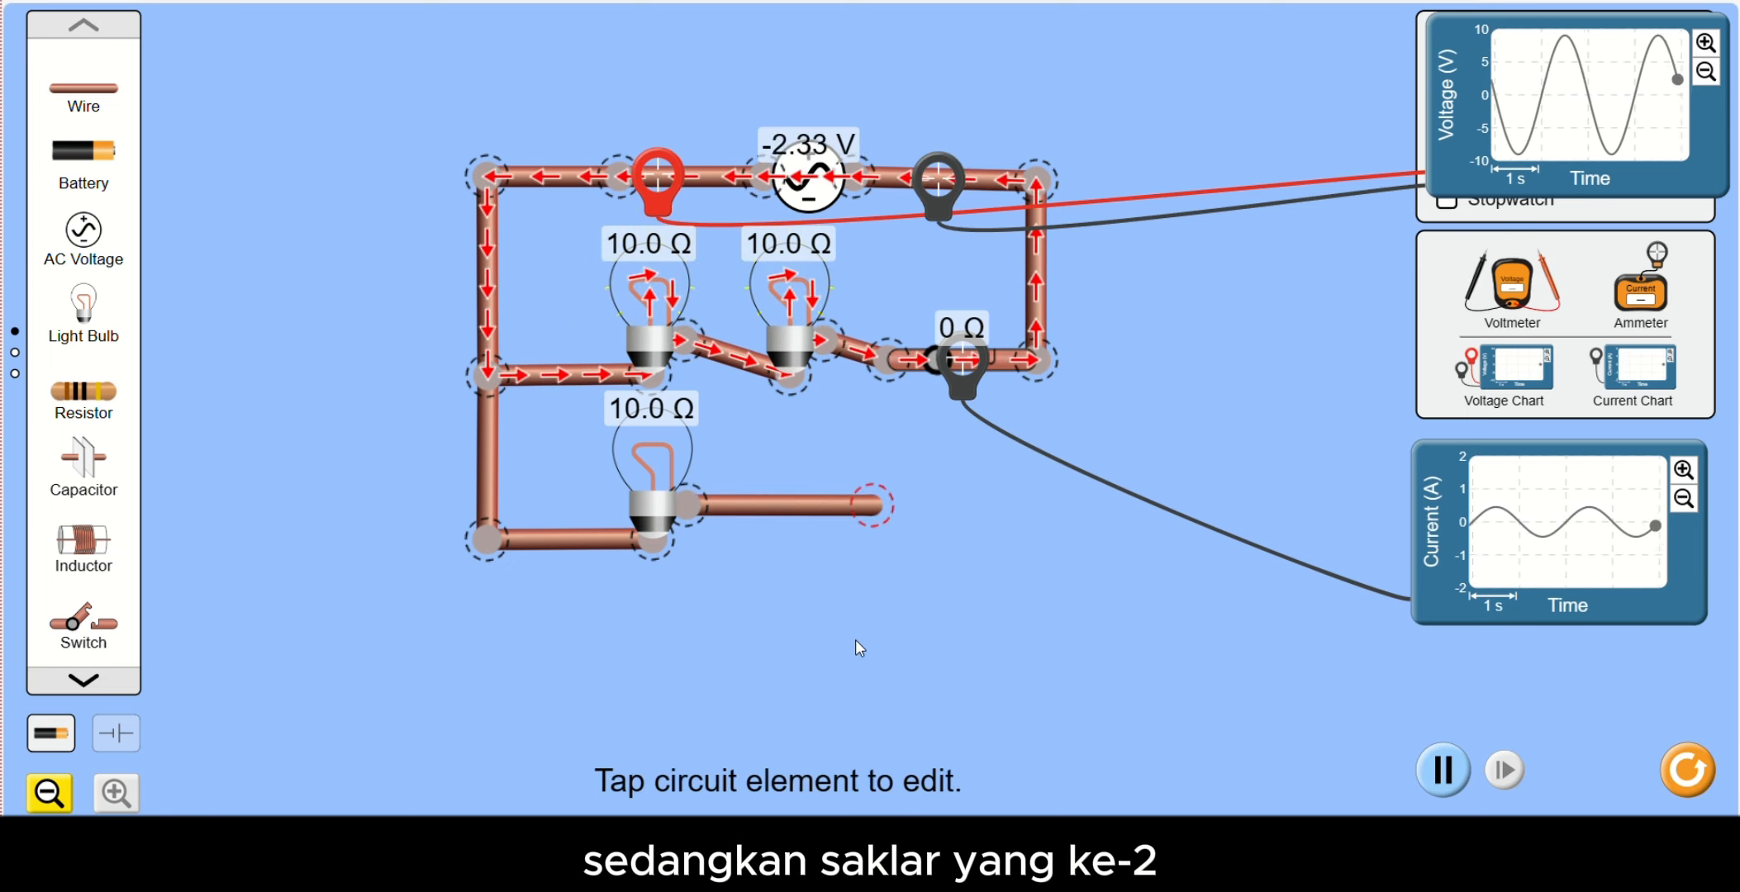
- Shorten the wire after the third bulb, extend it with another wire and add a switch at its end
{"action": "left_click", "coordinate": [808, 505]}
{"action": "left_click_drag", "start_coordinate": [871, 506], "coordinate": [826, 516]}
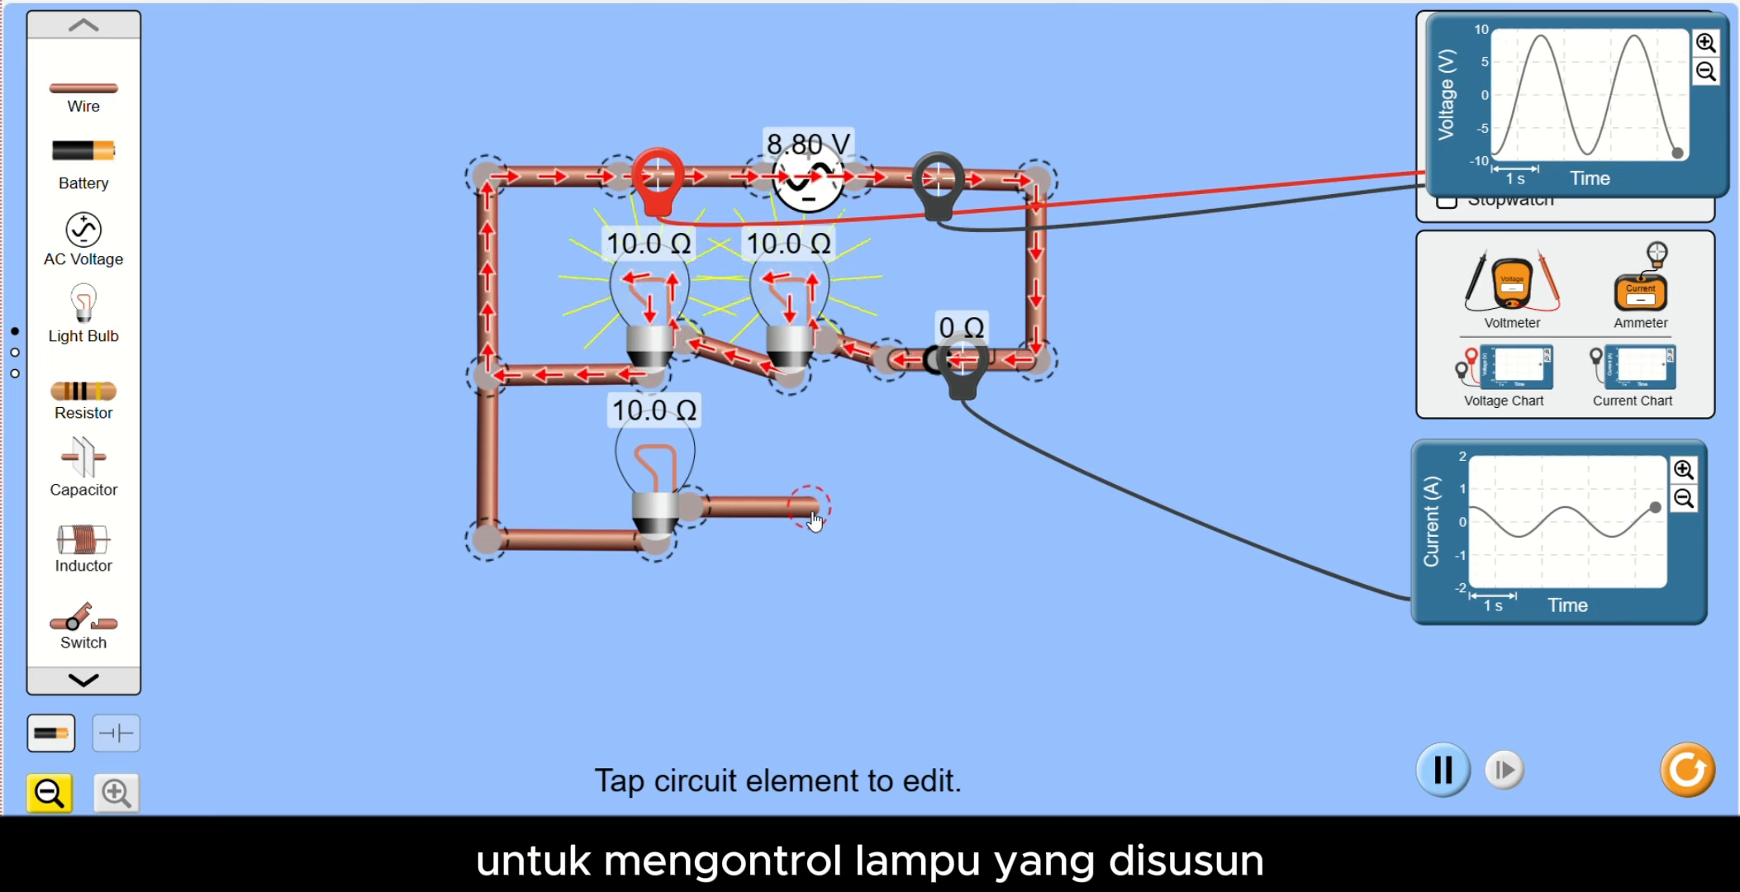
{"action": "left_click_drag", "start_coordinate": [84, 88], "coordinate": [963, 531]}
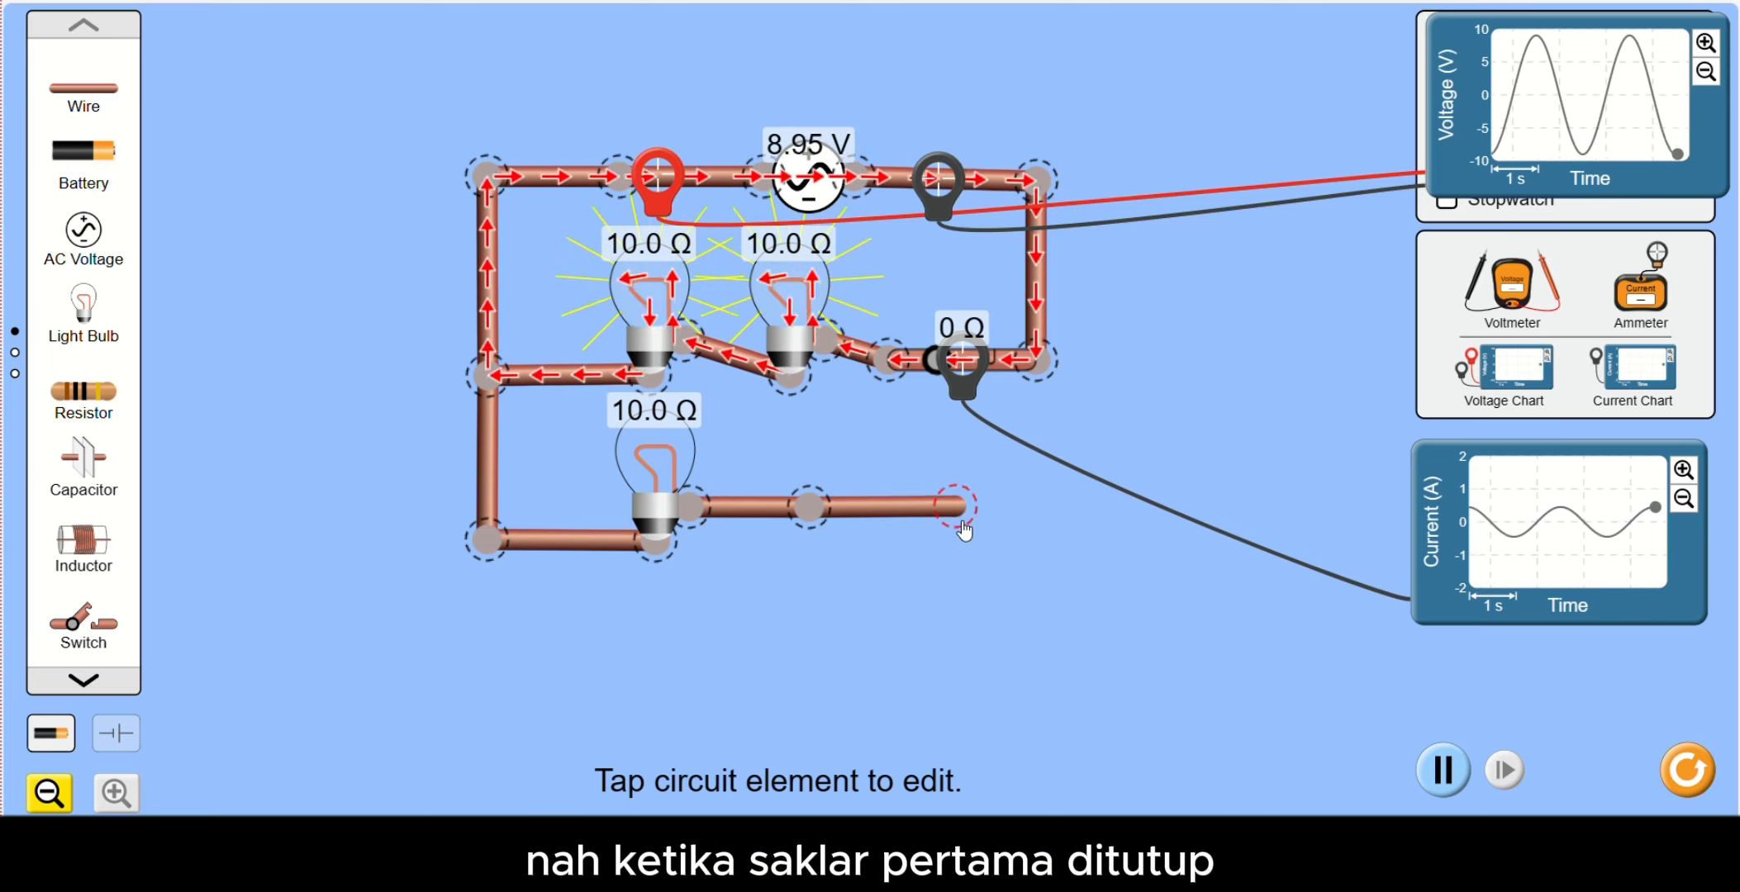
{"action": "left_click", "coordinate": [963, 530]}
{"action": "left_click_drag", "start_coordinate": [103, 618], "coordinate": [1073, 522]}
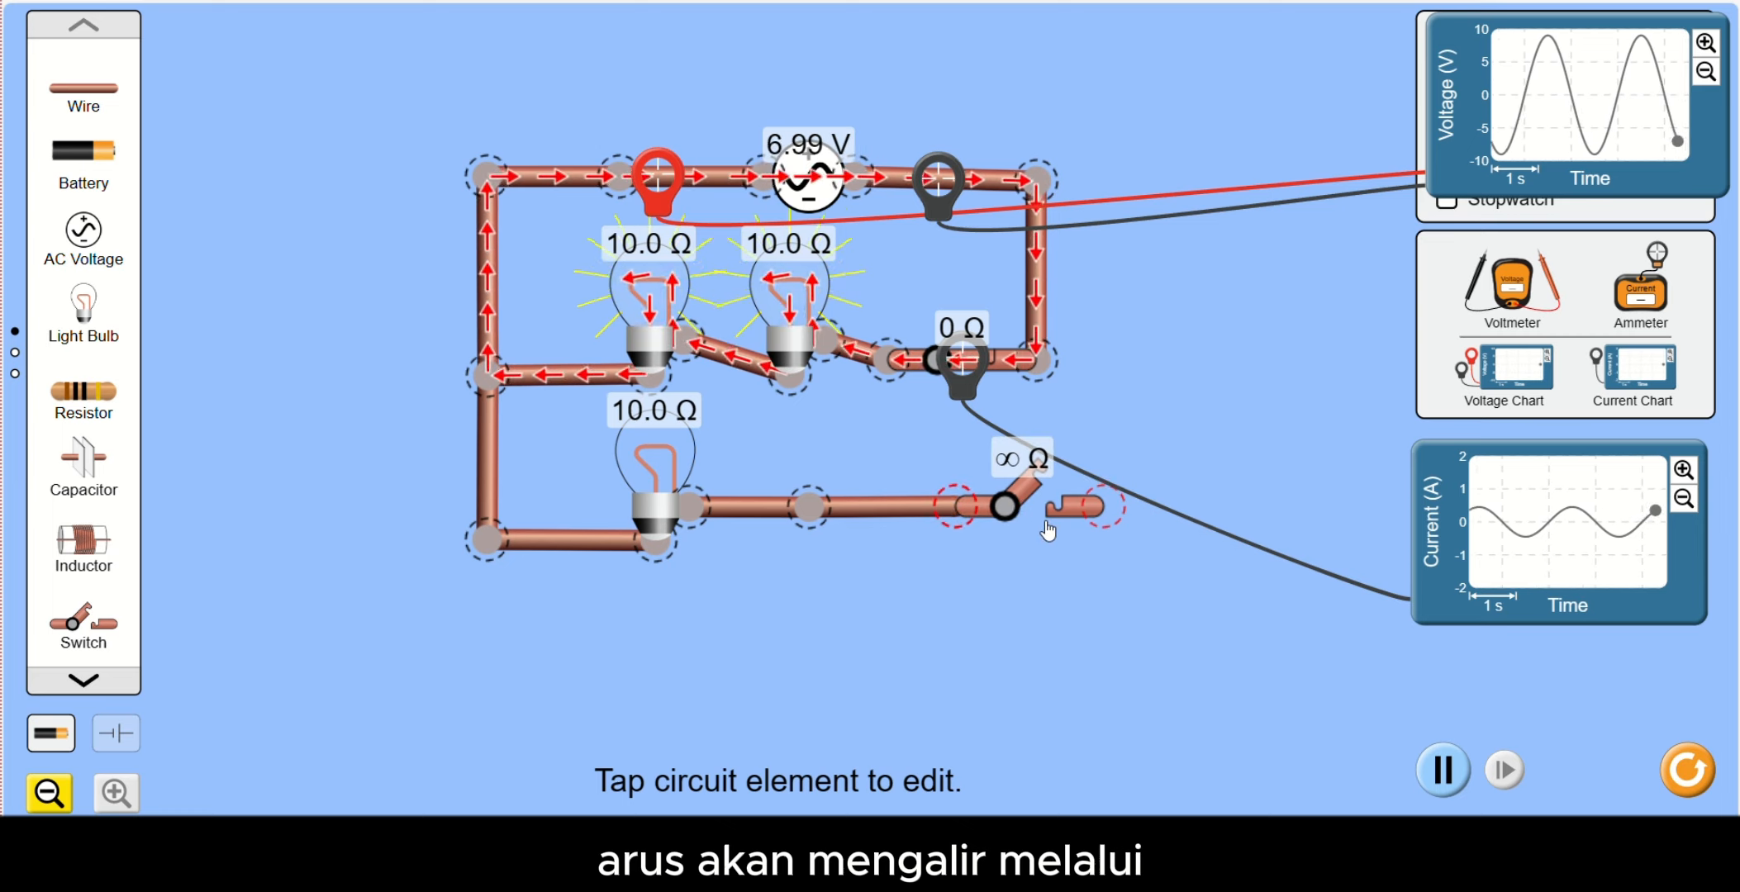
- Shift the new switch toward the third bulb and wire its free end to the outer junction of the first switch
{"action": "left_click_drag", "start_coordinate": [83, 88], "coordinate": [1148, 392]}
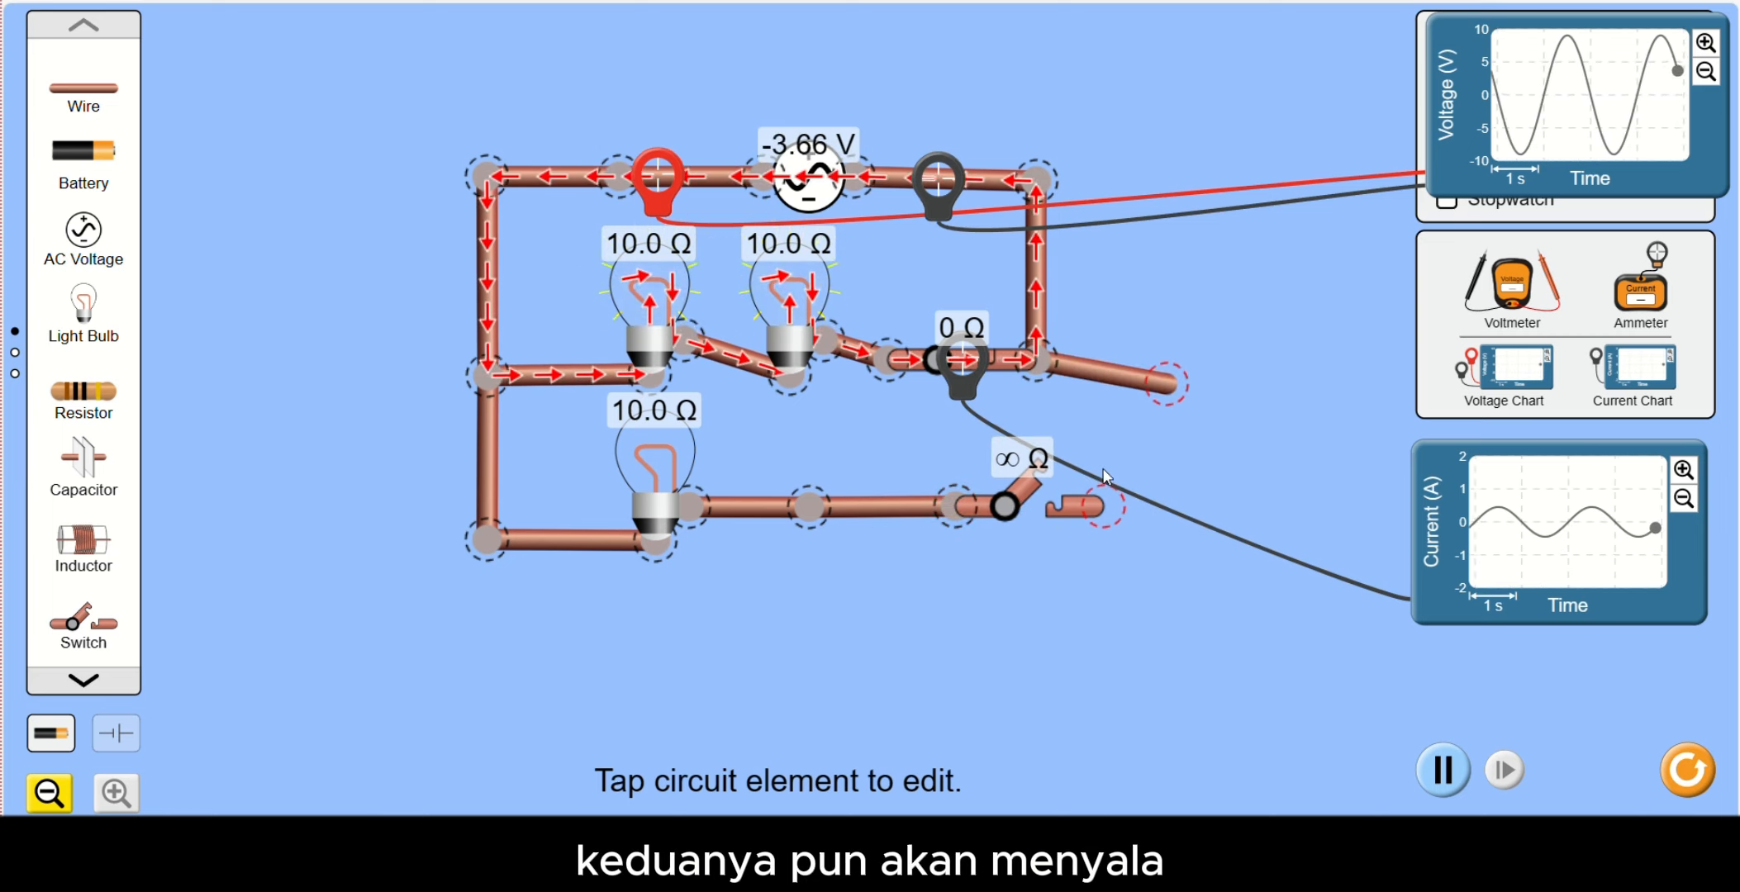
{"action": "left_click_drag", "start_coordinate": [965, 511], "coordinate": [918, 512]}
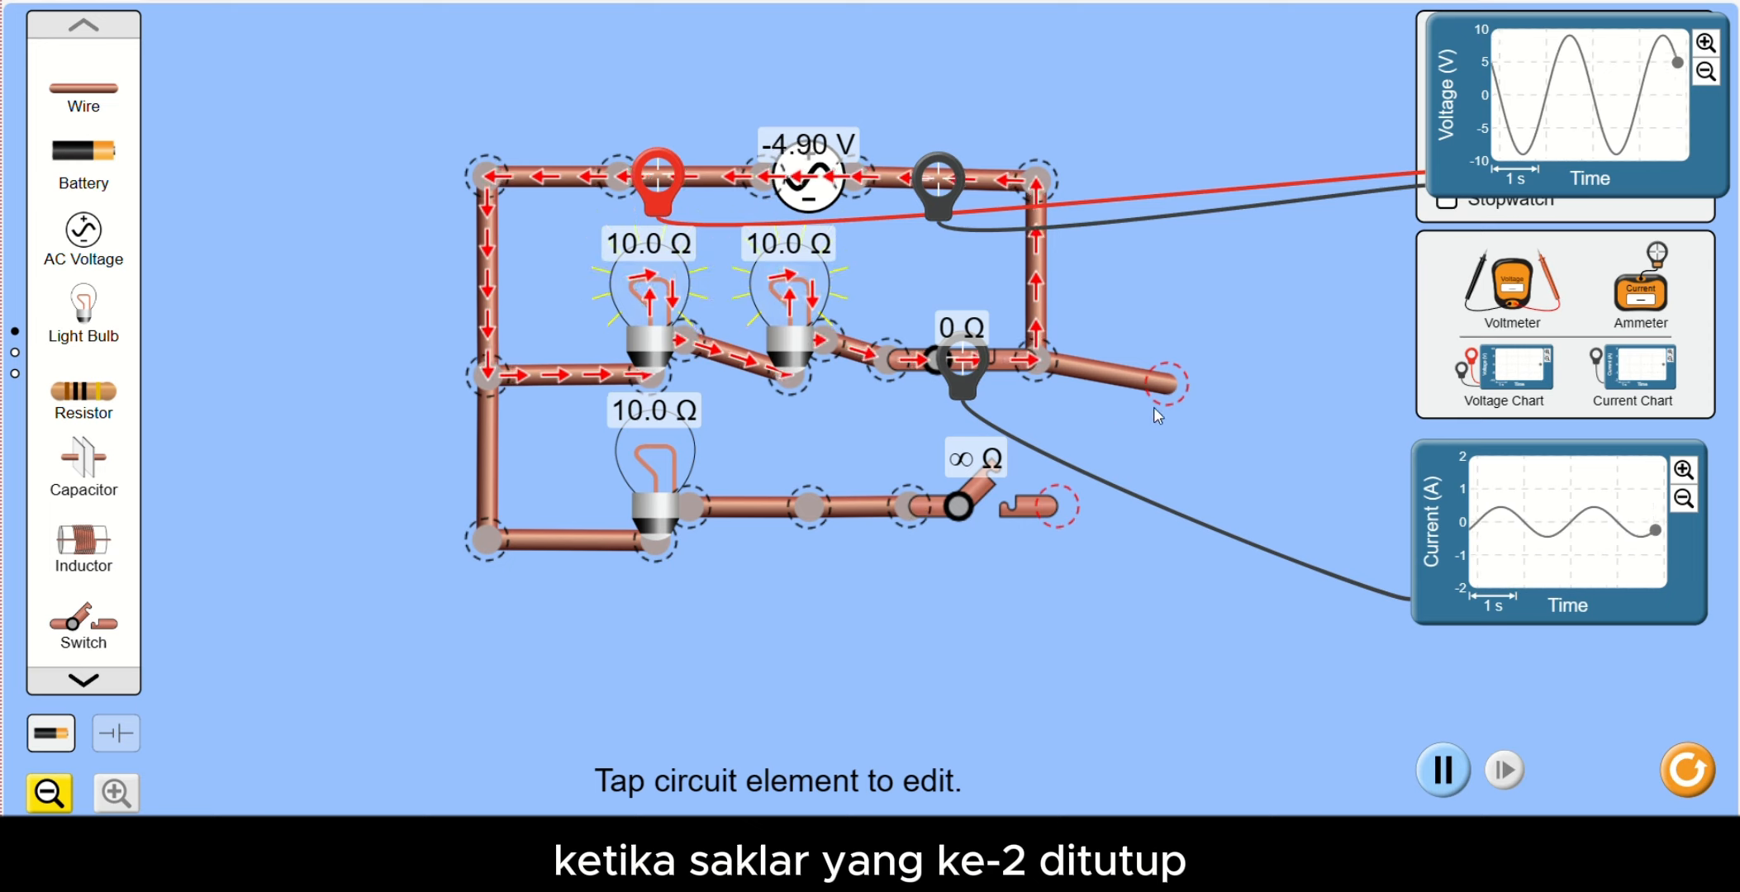
{"action": "left_click_drag", "start_coordinate": [1154, 407], "coordinate": [1059, 505]}
- Align the junctions on the circuit's right side into a vertical line and close the third bulb's switch
{"action": "left_click_drag", "start_coordinate": [1036, 366], "coordinate": [1049, 369]}
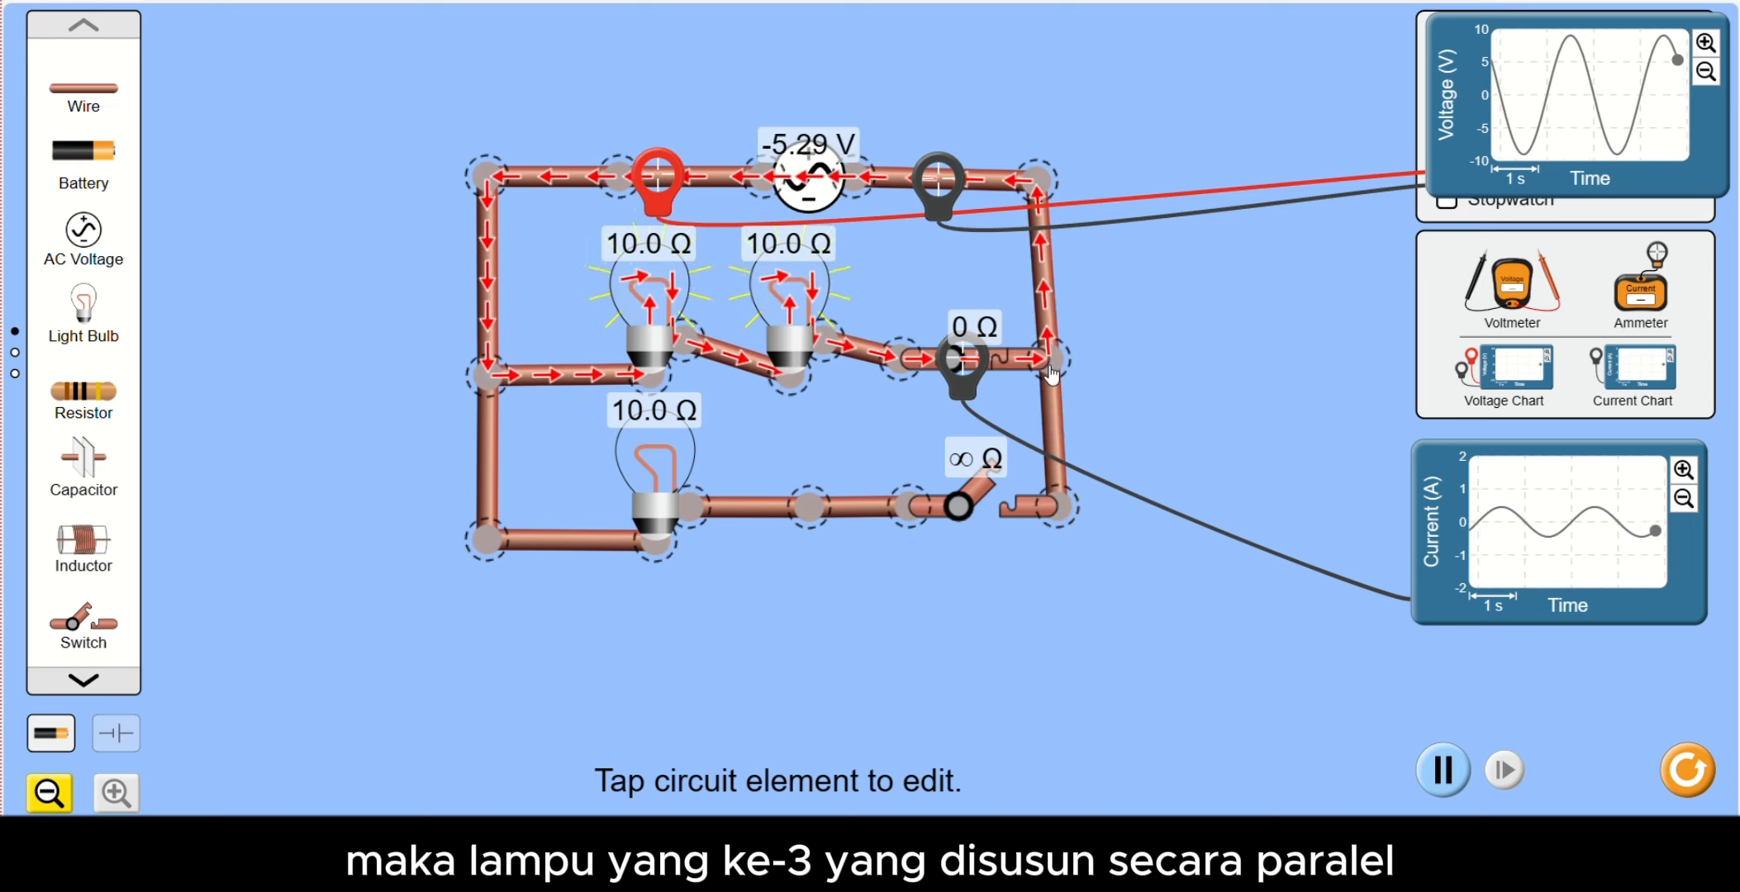
{"action": "left_click", "coordinate": [1049, 367]}
{"action": "left_click_drag", "start_coordinate": [1028, 197], "coordinate": [1047, 198]}
{"action": "left_click_drag", "start_coordinate": [1035, 364], "coordinate": [1043, 362]}
{"action": "left_click", "coordinate": [991, 502]}
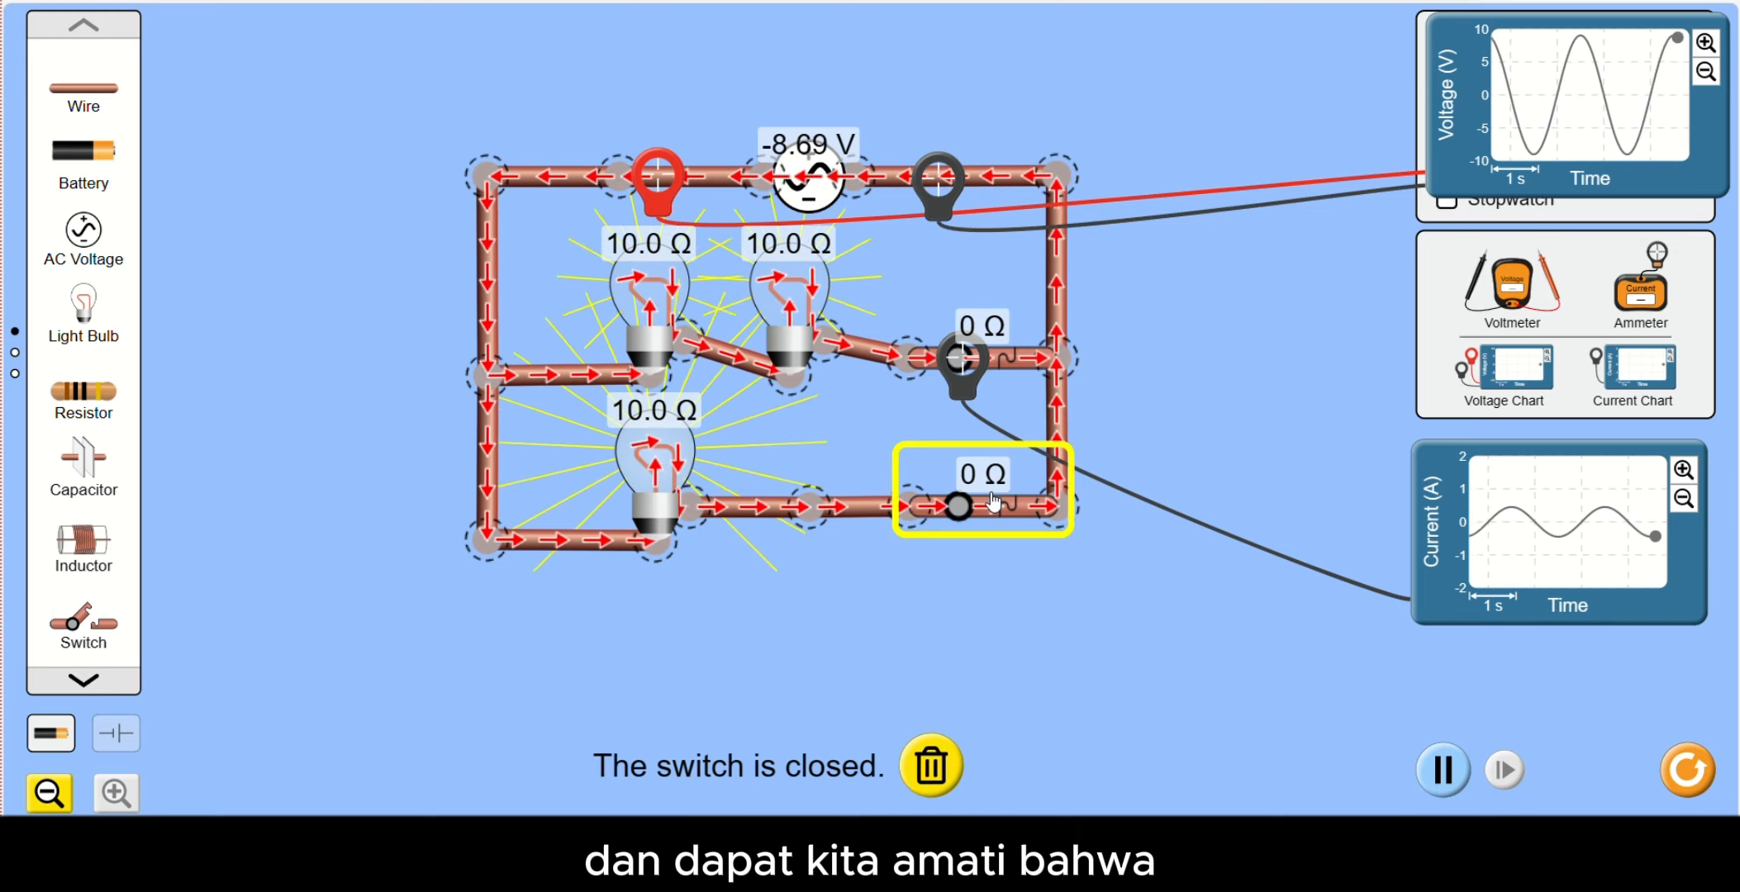
- Add a voltmeter and place its probes on the upper-left and upper-right corners of the circuit
{"action": "left_click_drag", "start_coordinate": [1511, 285], "coordinate": [1102, 690]}
{"action": "left_click_drag", "start_coordinate": [968, 644], "coordinate": [456, 279]}
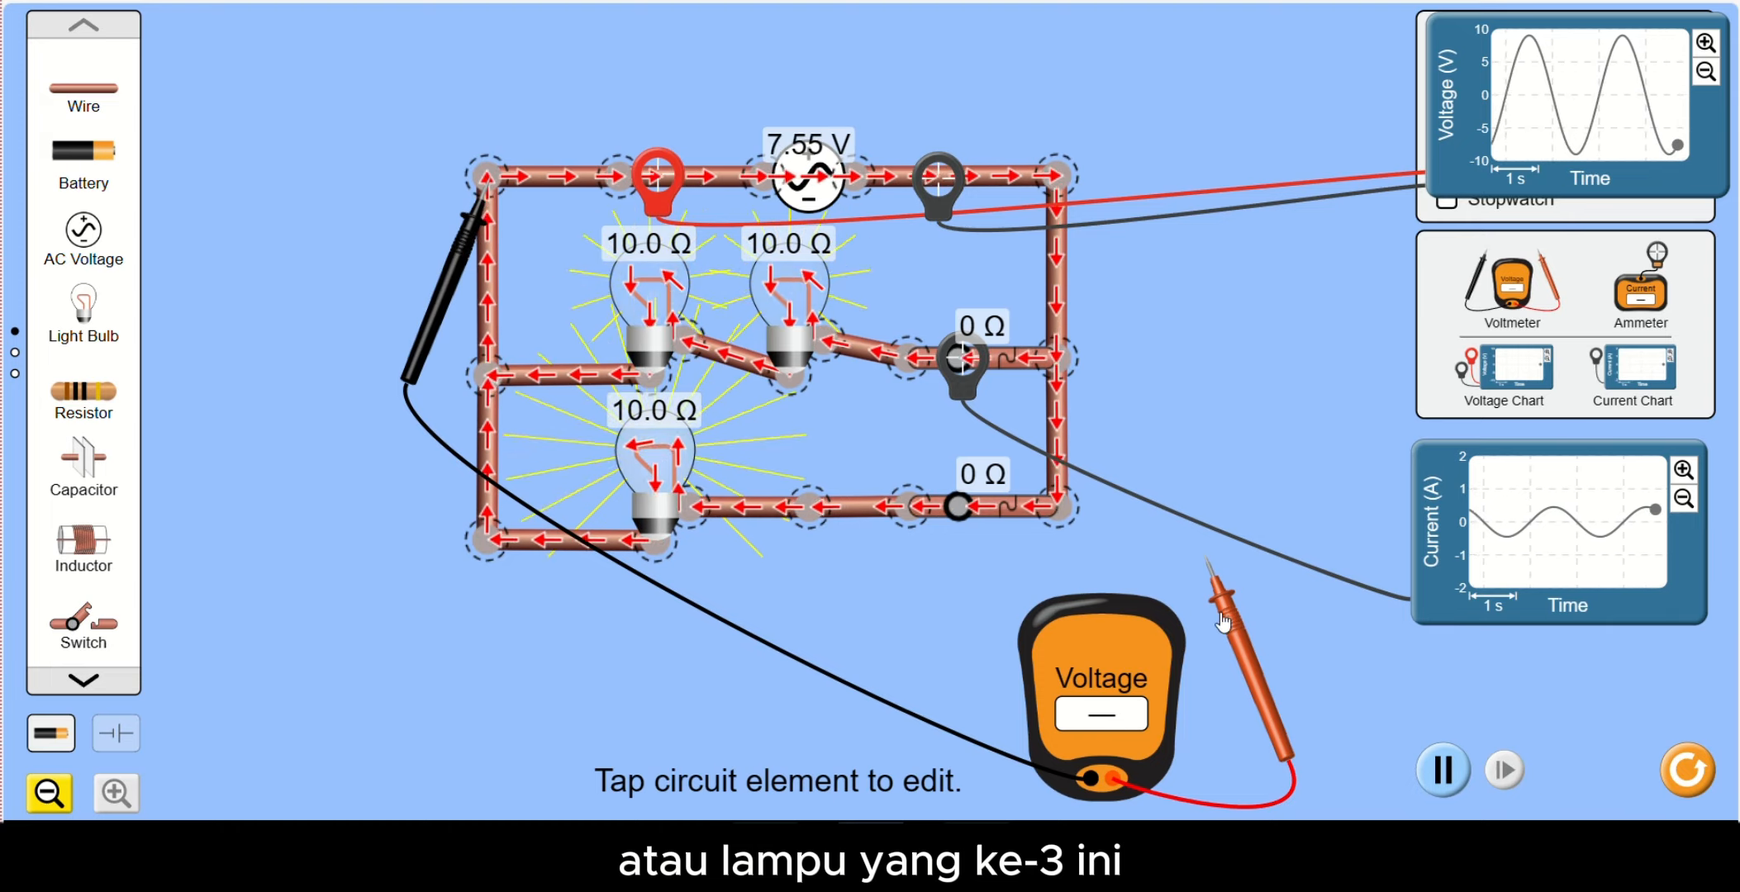
{"action": "left_click_drag", "start_coordinate": [1220, 608], "coordinate": [1068, 238]}
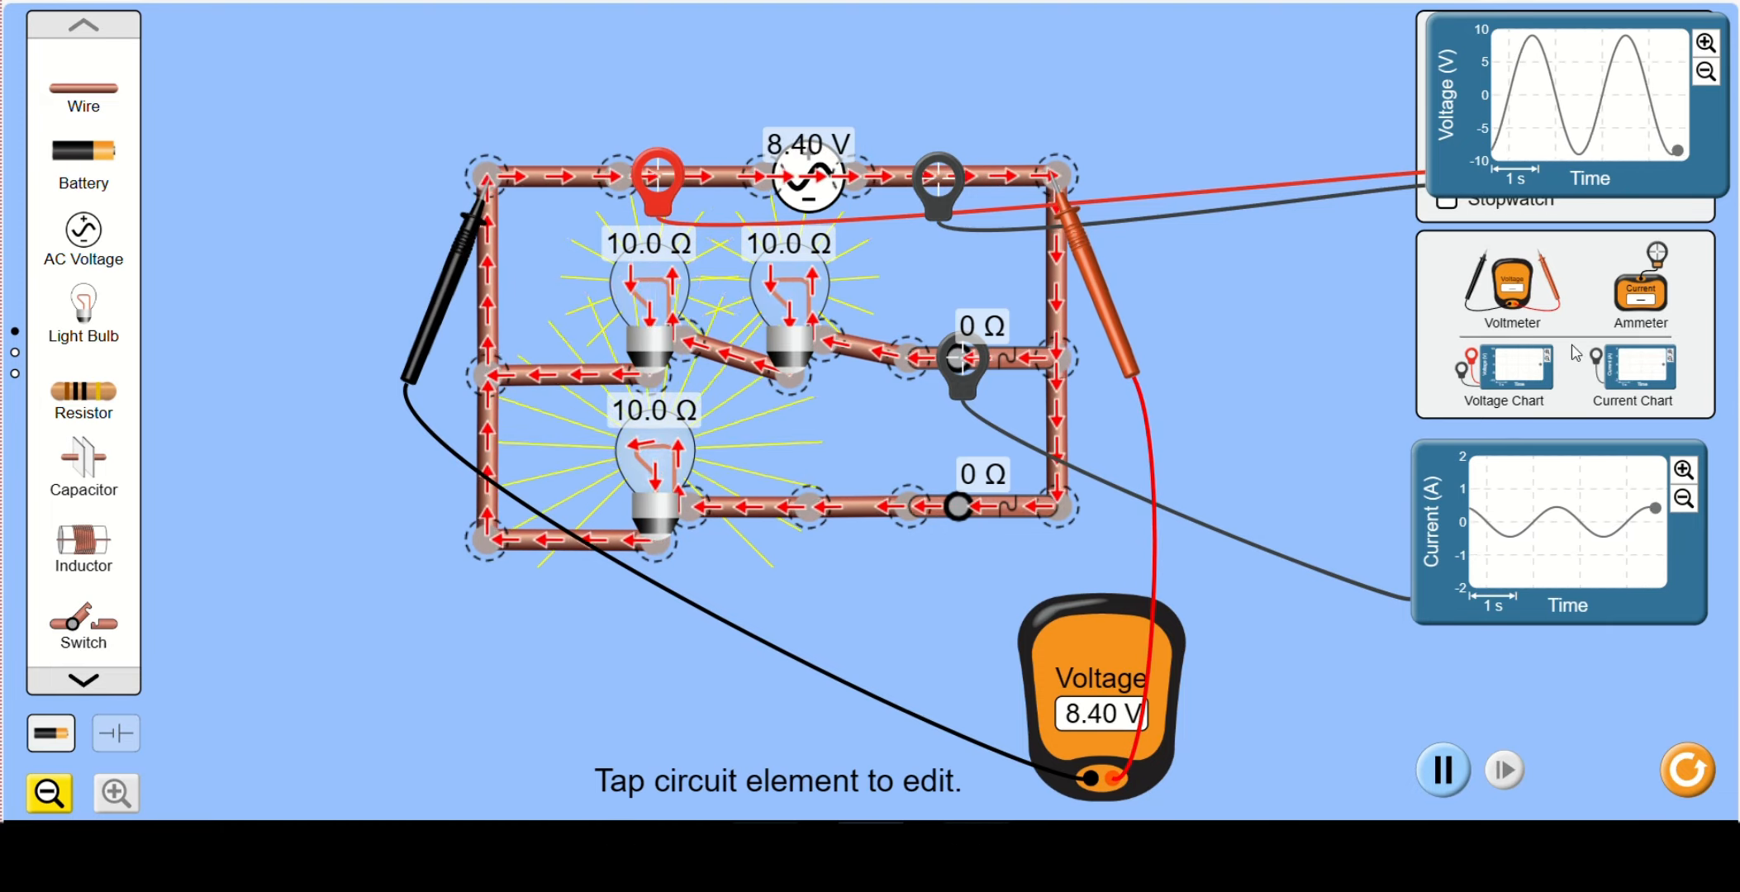
- Add an ammeter with its sensor on the main wire before the AC source and resume the simulation
{"action": "left_click_drag", "start_coordinate": [1635, 304], "coordinate": [281, 702]}
{"action": "left_click_drag", "start_coordinate": [272, 621], "coordinate": [594, 195]}
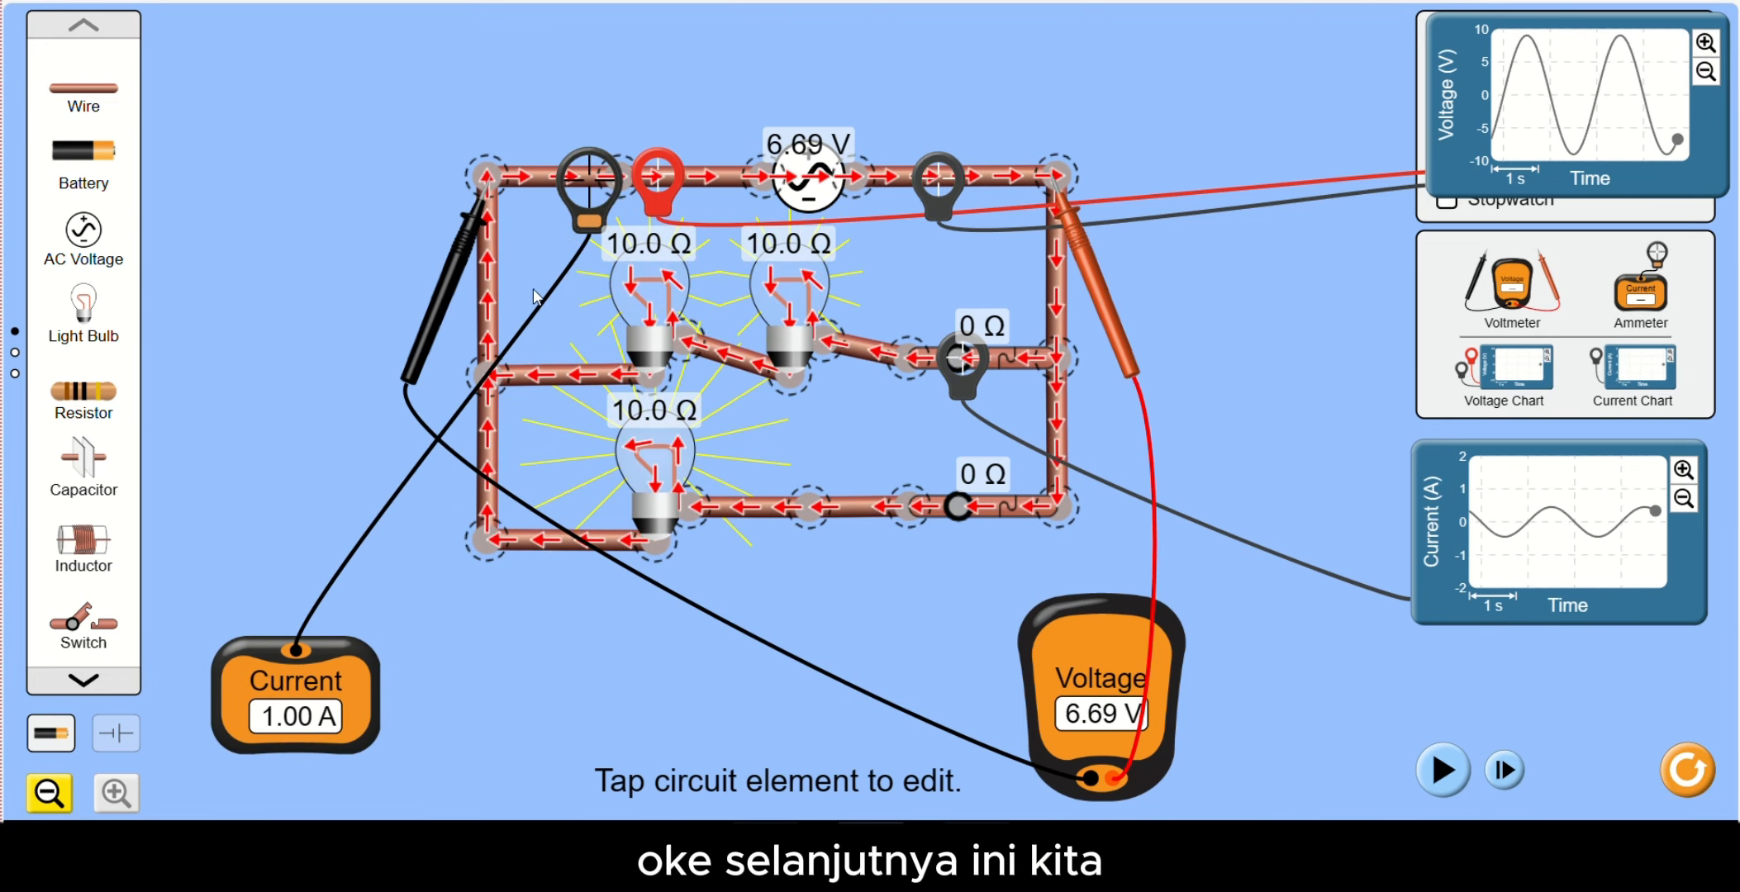
{"action": "left_click", "coordinate": [1464, 775]}
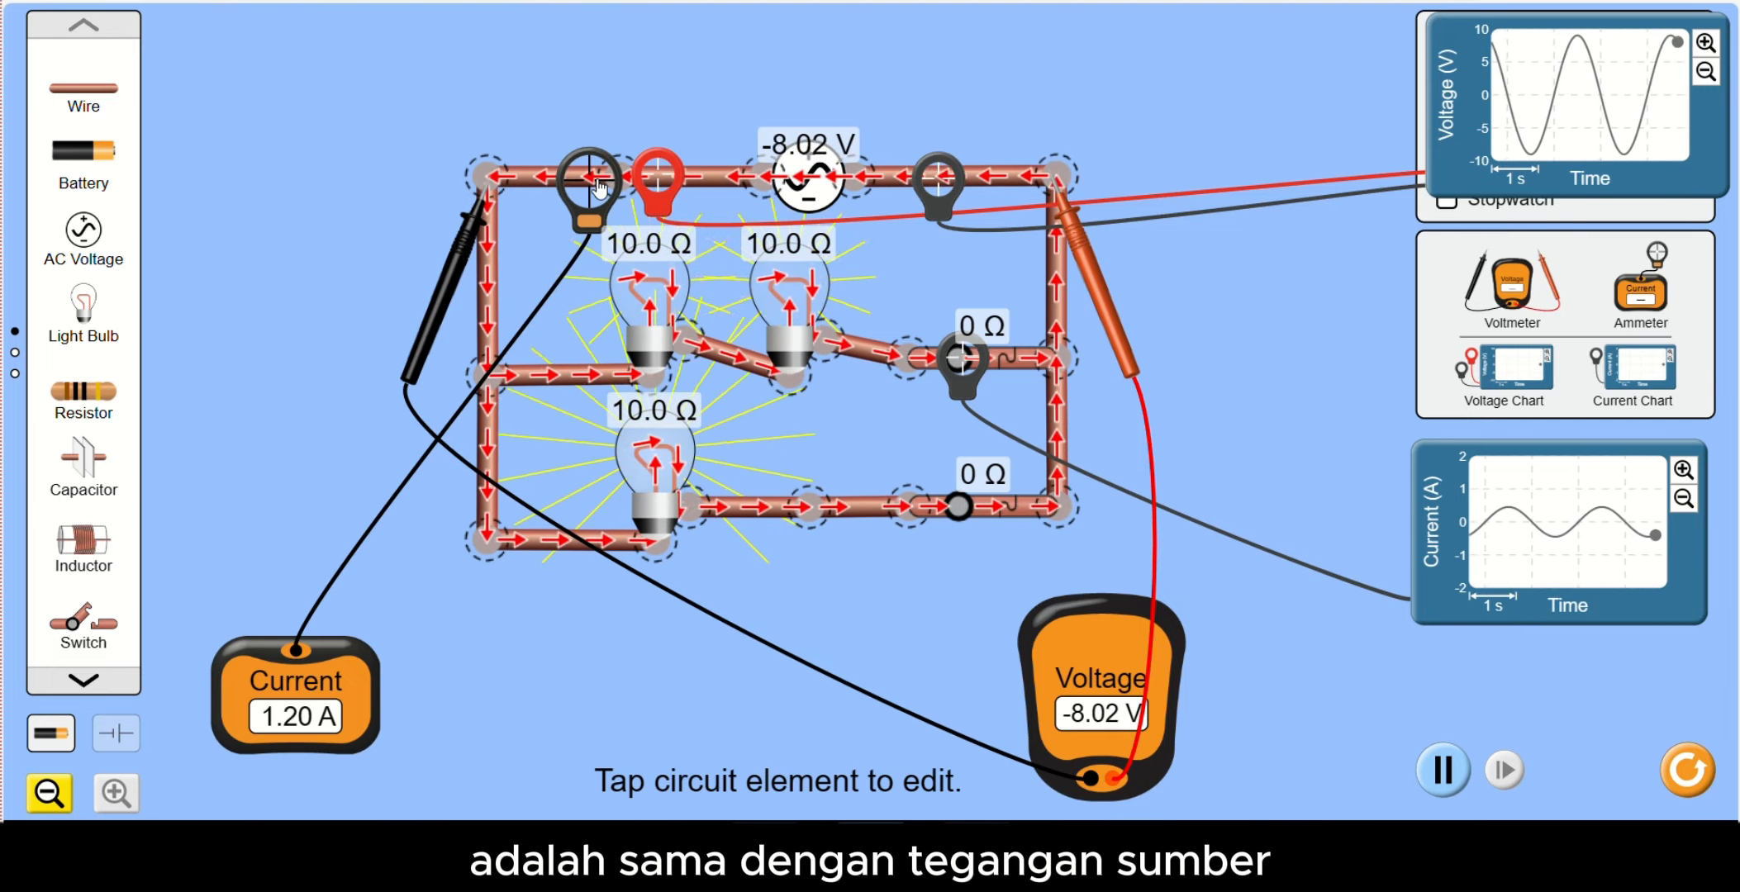
- Measure the current in the series-bulb branch, the third-bulb branch, the main wire and the left vertical wires
{"action": "left_click_drag", "start_coordinate": [595, 182], "coordinate": [570, 382]}
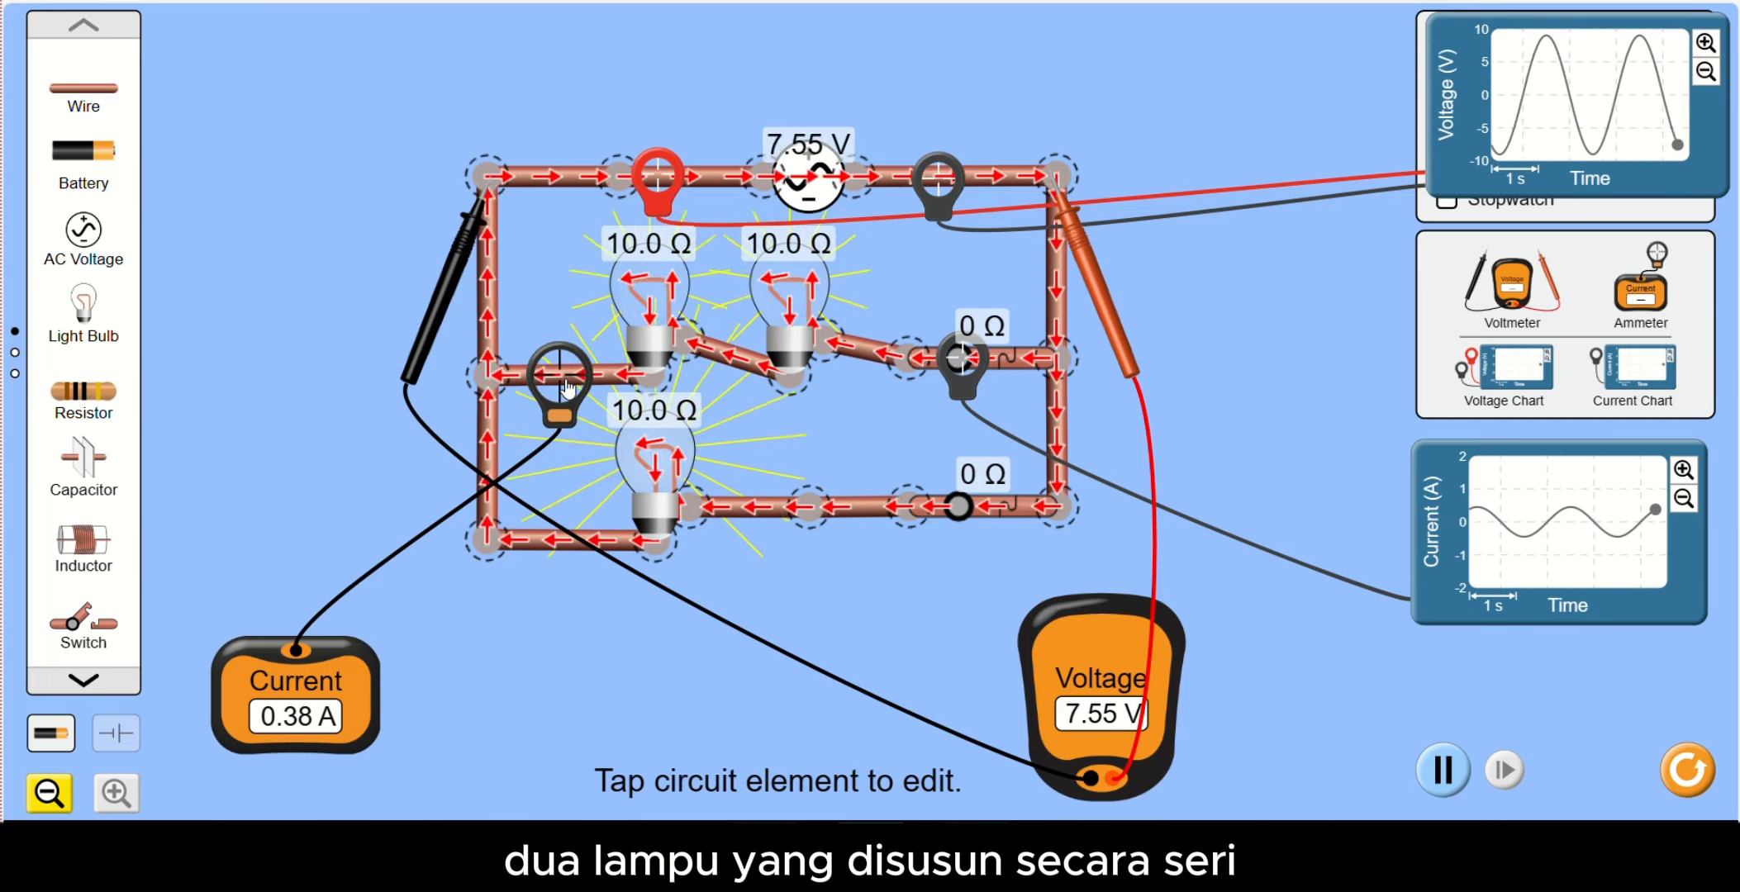
{"action": "left_click_drag", "start_coordinate": [564, 387], "coordinate": [540, 557]}
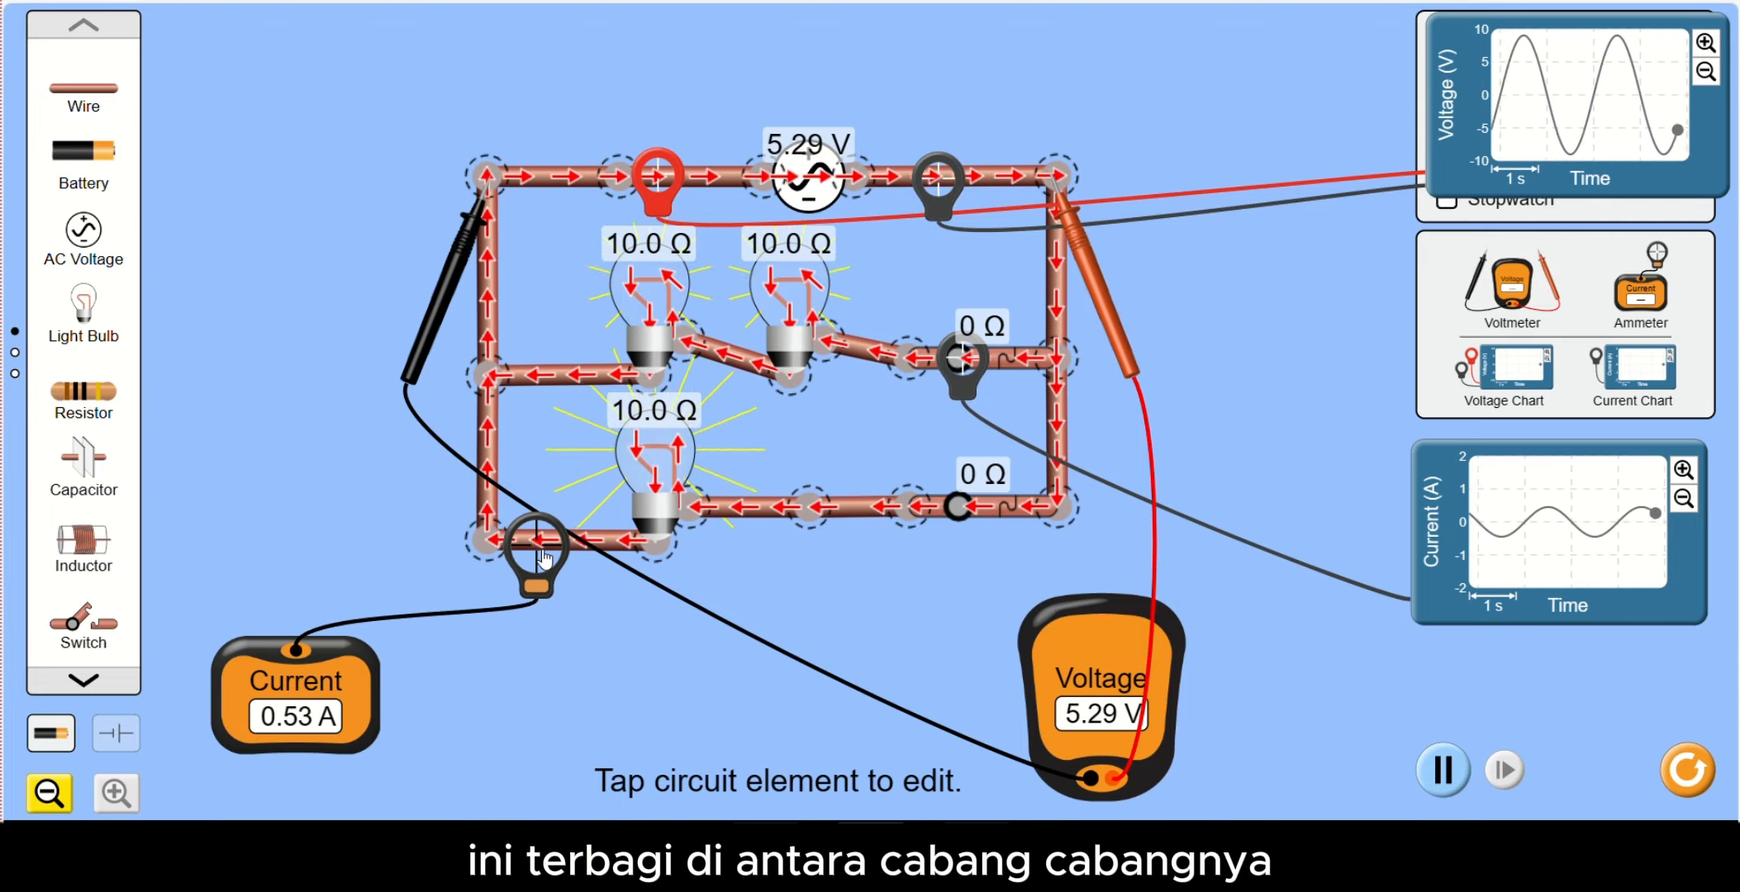
{"action": "left_click_drag", "start_coordinate": [542, 560], "coordinate": [554, 188]}
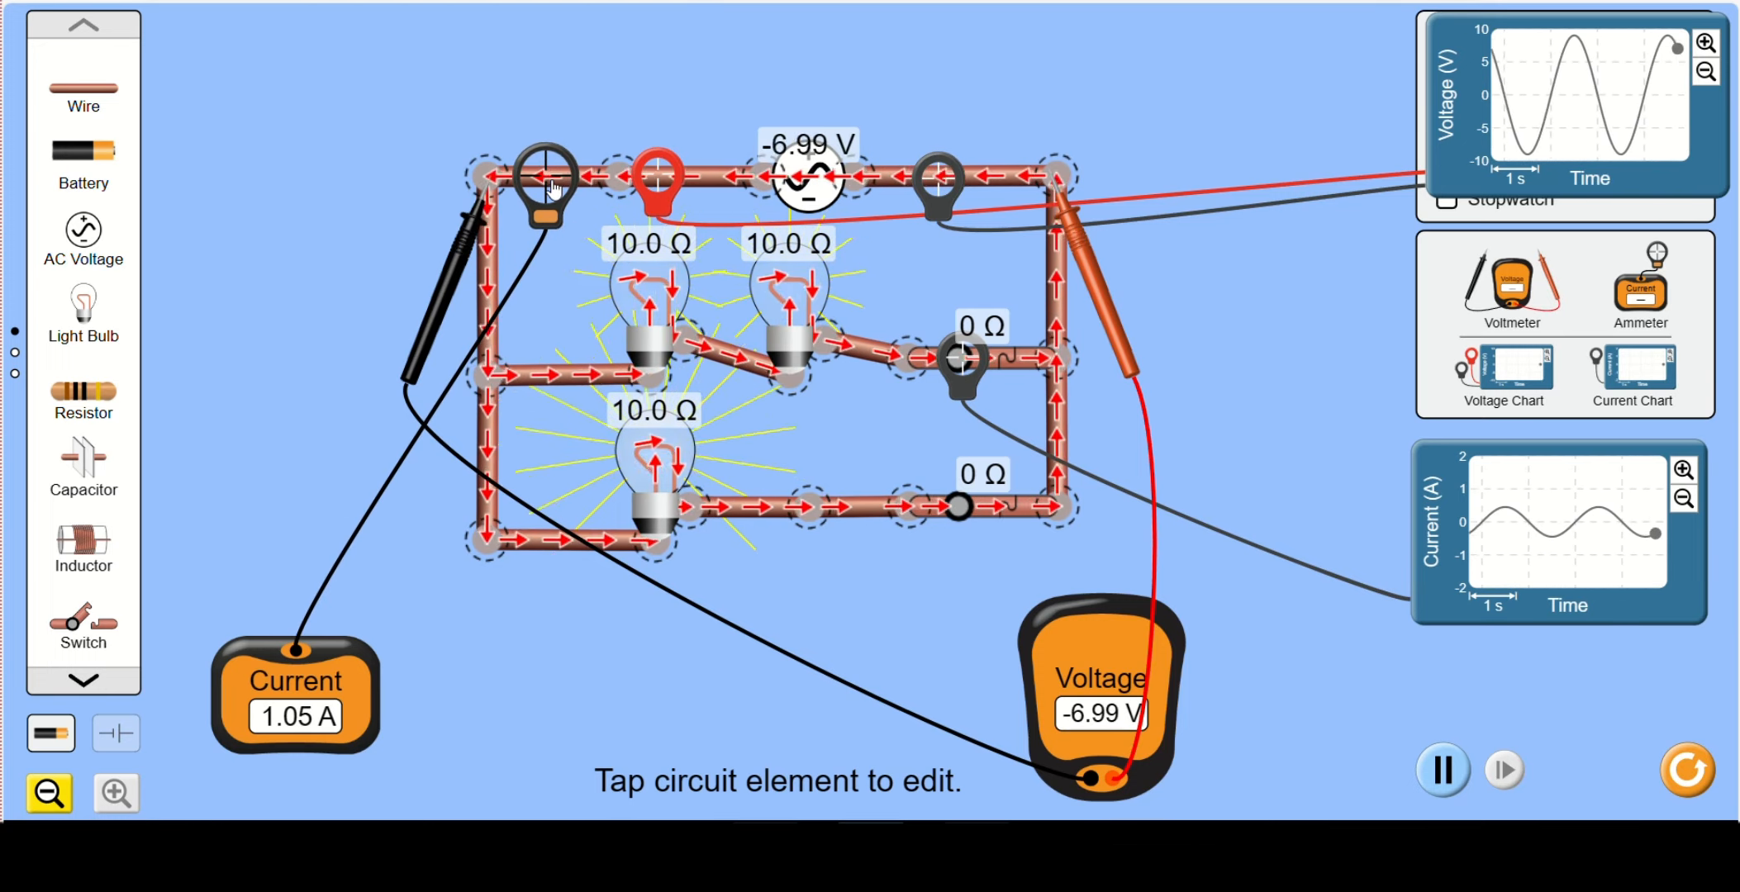
{"action": "left_click_drag", "start_coordinate": [552, 189], "coordinate": [489, 285]}
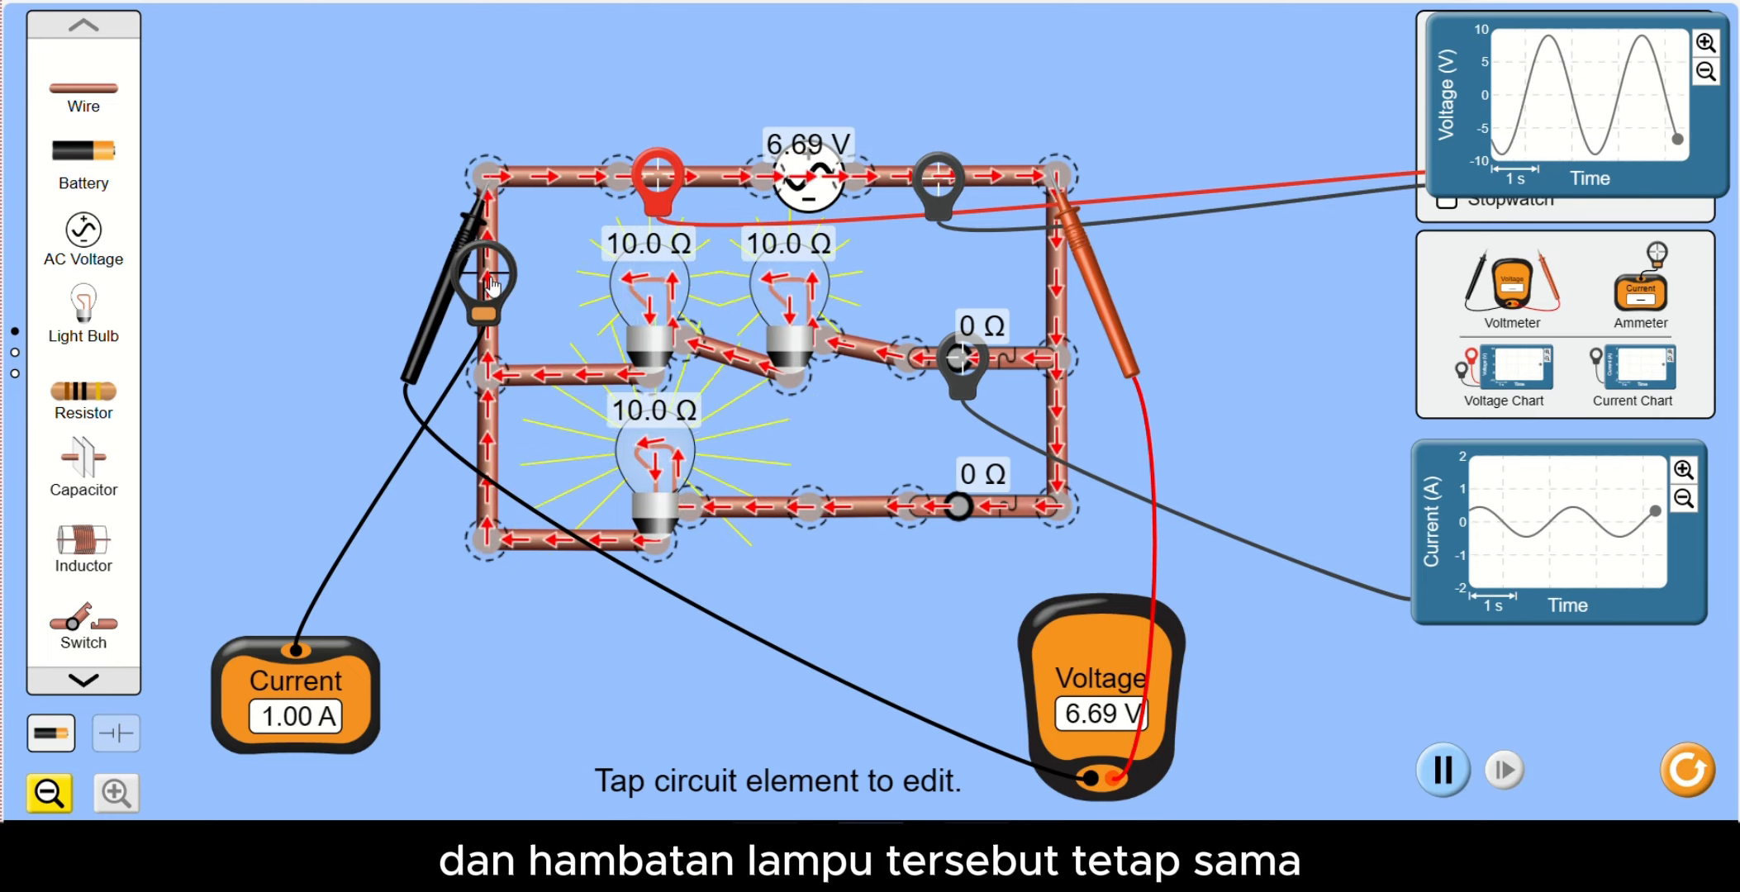
{"action": "left_click_drag", "start_coordinate": [492, 285], "coordinate": [495, 448]}
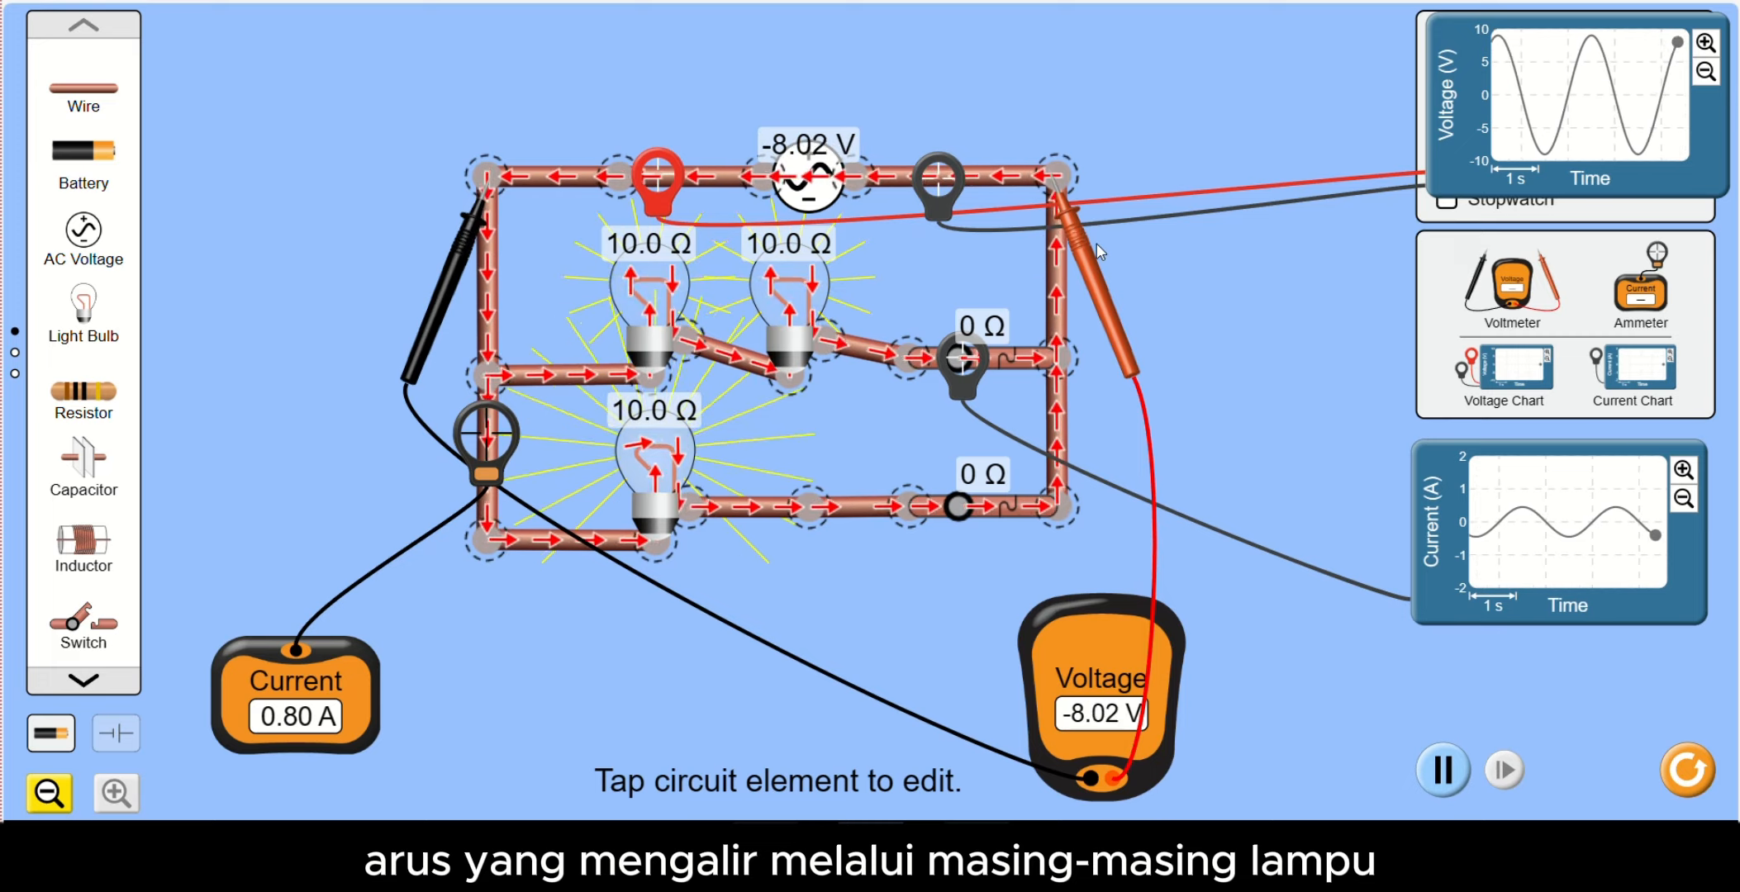
{"action": "mouse_move", "coordinate": [1050, 238]}
{"action": "left_mouse_down"}
{"action": "mouse_move", "coordinate": [1045, 570]}
{"action": "mouse_move", "coordinate": [917, 653]}
{"action": "mouse_move", "coordinate": [892, 584]}
{"action": "mouse_move", "coordinate": [1053, 223]}
{"action": "mouse_move", "coordinate": [1031, 253]}
{"action": "left_mouse_up"}
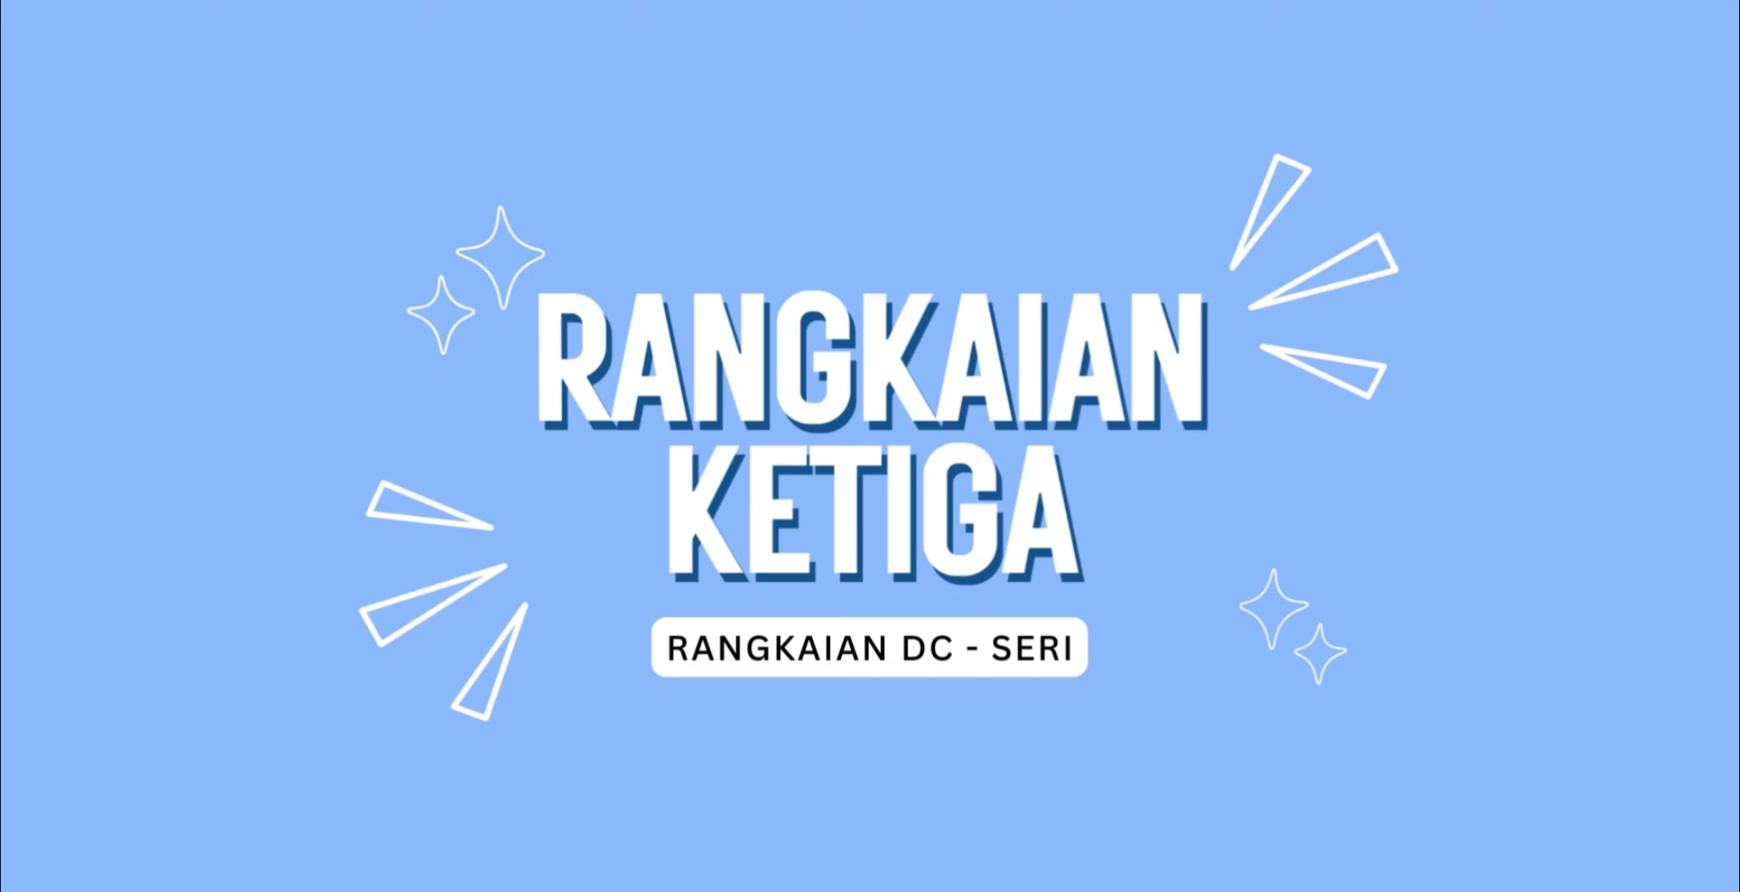
- Place a 9.0 V battery in the open gap of the series bulb circuit and connect it to both wire ends
{"action": "left_click_drag", "start_coordinate": [81, 149], "coordinate": [840, 216]}
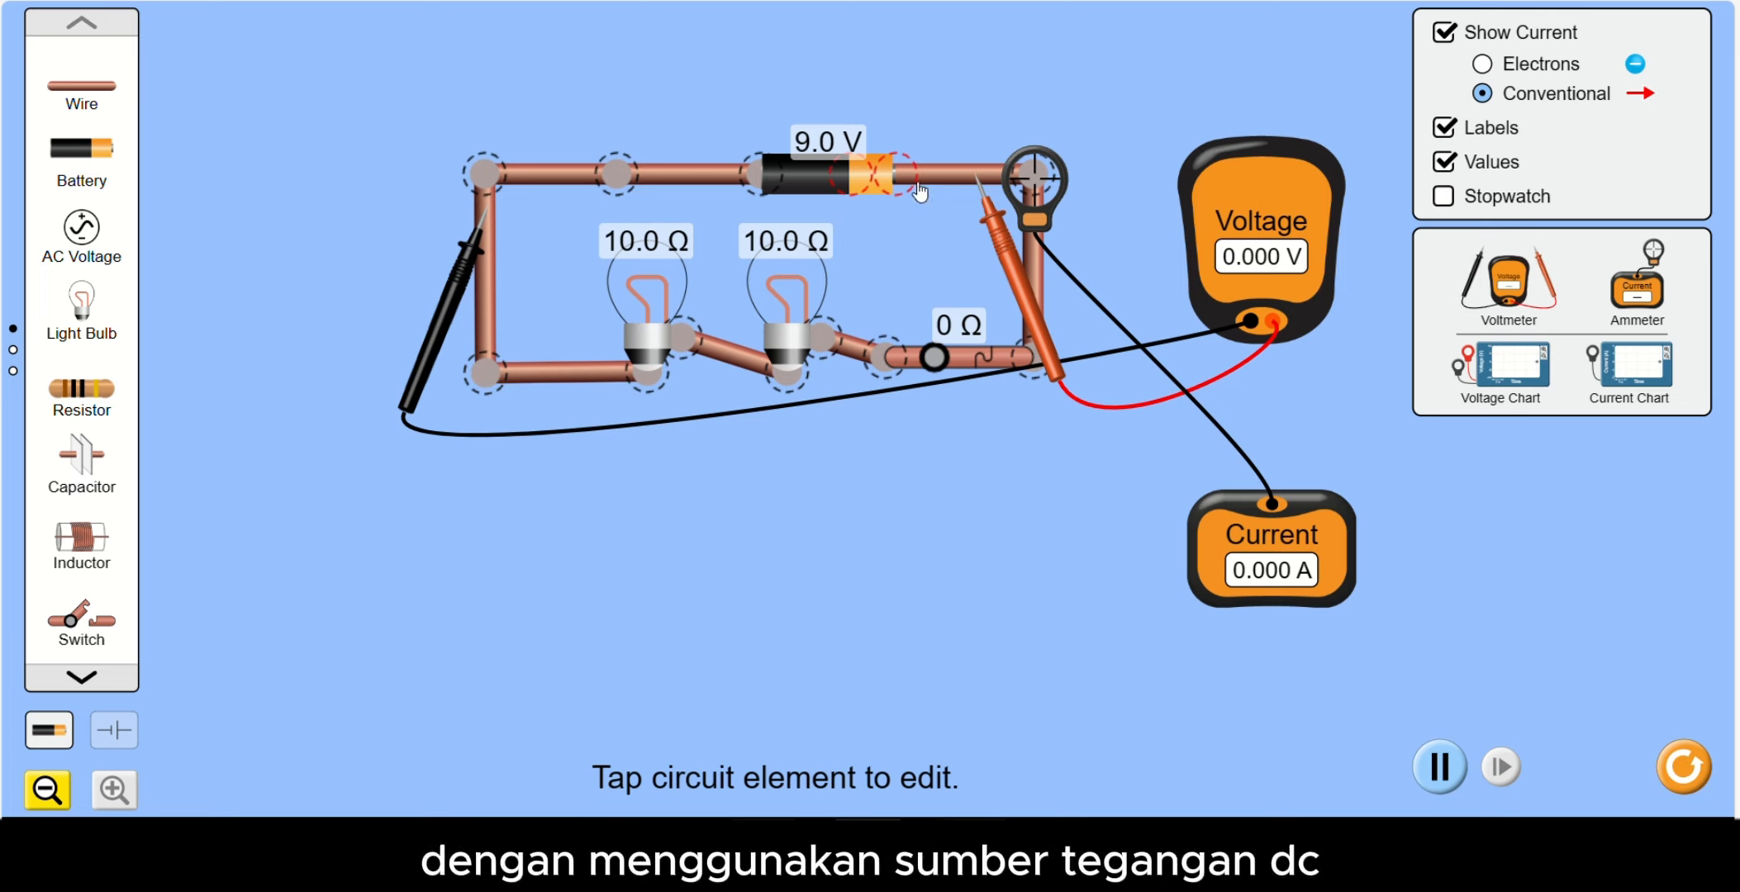
{"action": "mouse_move", "coordinate": [955, 182]}
{"action": "left_mouse_down"}
{"action": "mouse_move", "coordinate": [922, 172]}
{"action": "mouse_move", "coordinate": [999, 177]}
{"action": "mouse_move", "coordinate": [927, 180]}
{"action": "left_mouse_up"}
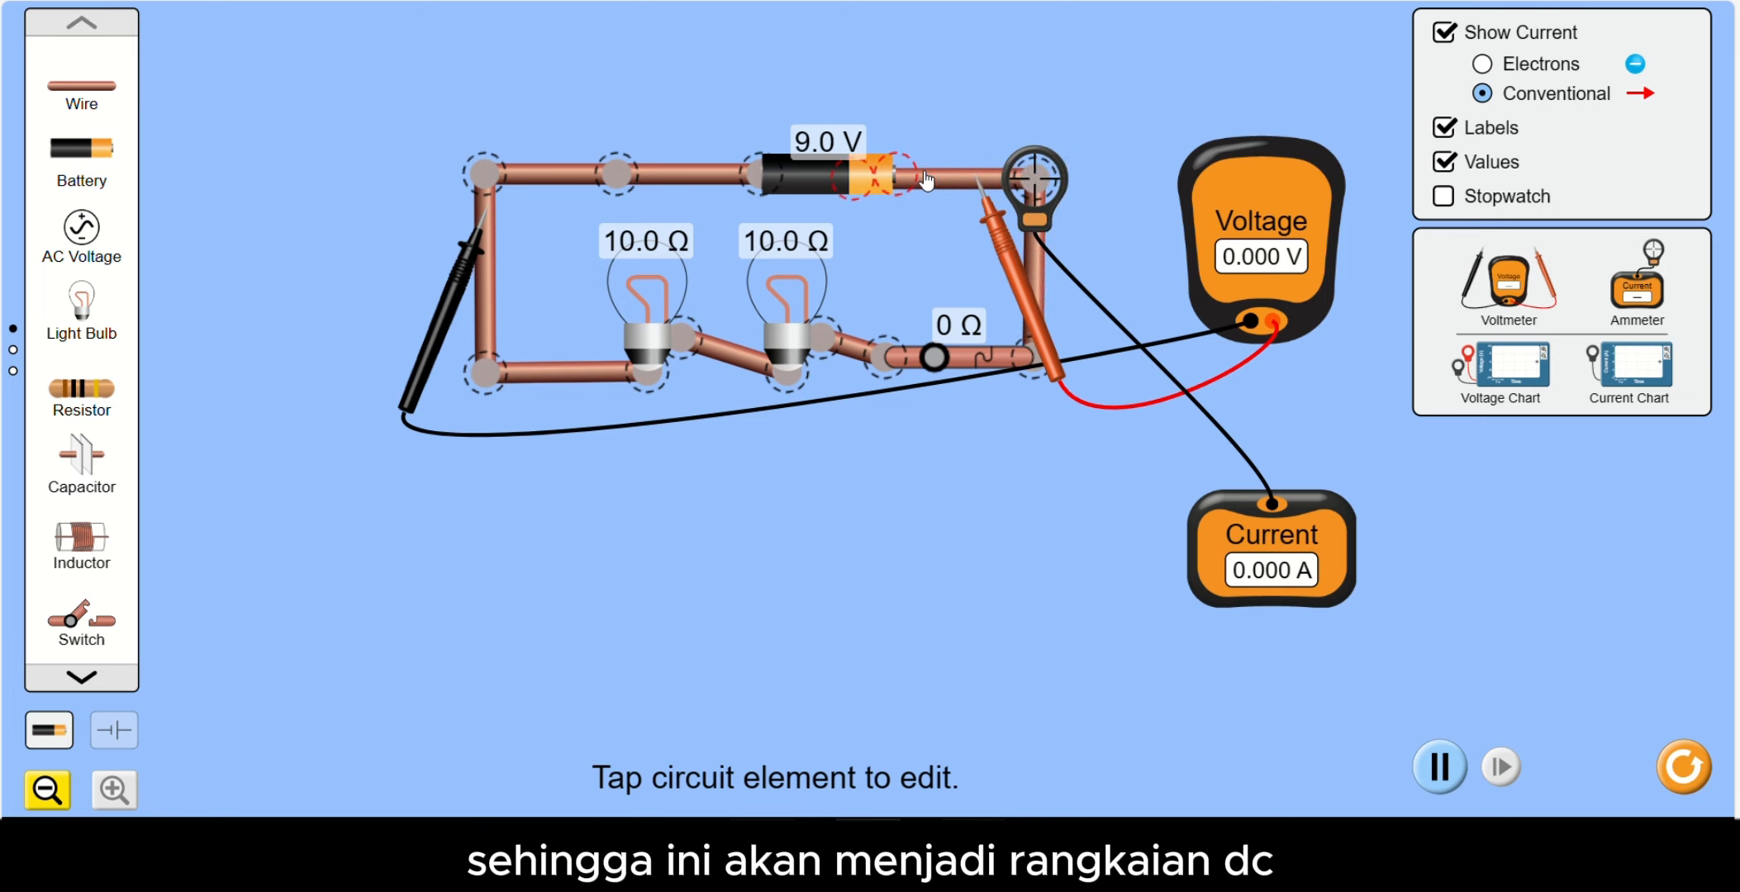
{"action": "left_click", "coordinate": [923, 180]}
{"action": "left_click", "coordinate": [873, 183]}
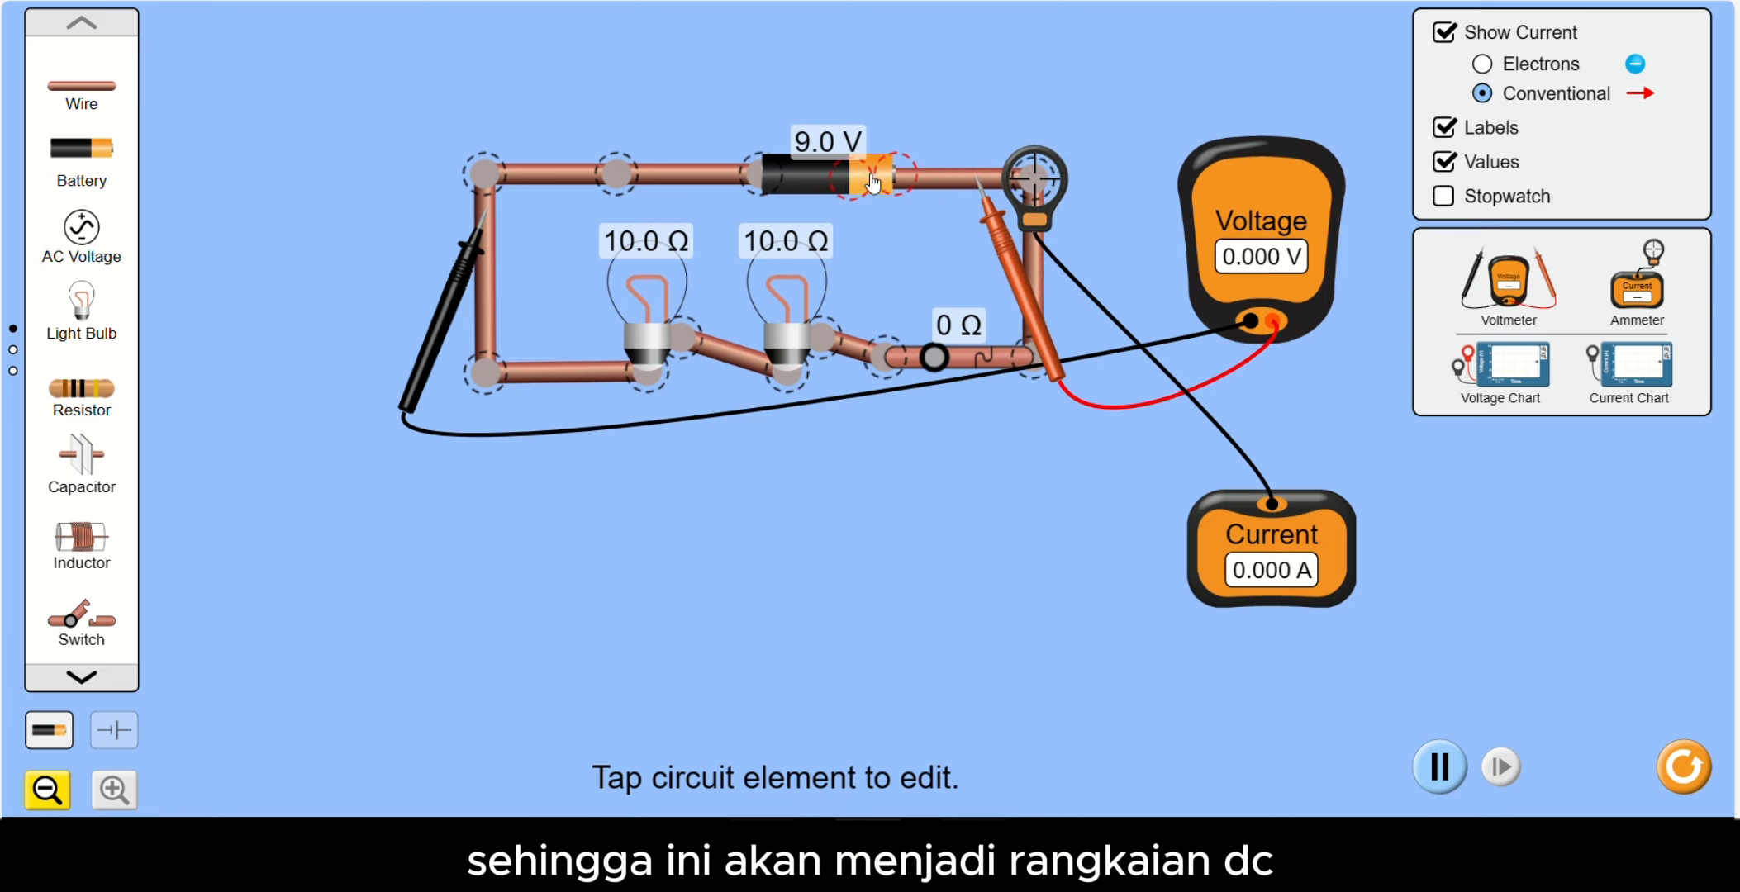
{"action": "left_click_drag", "start_coordinate": [921, 162], "coordinate": [904, 161]}
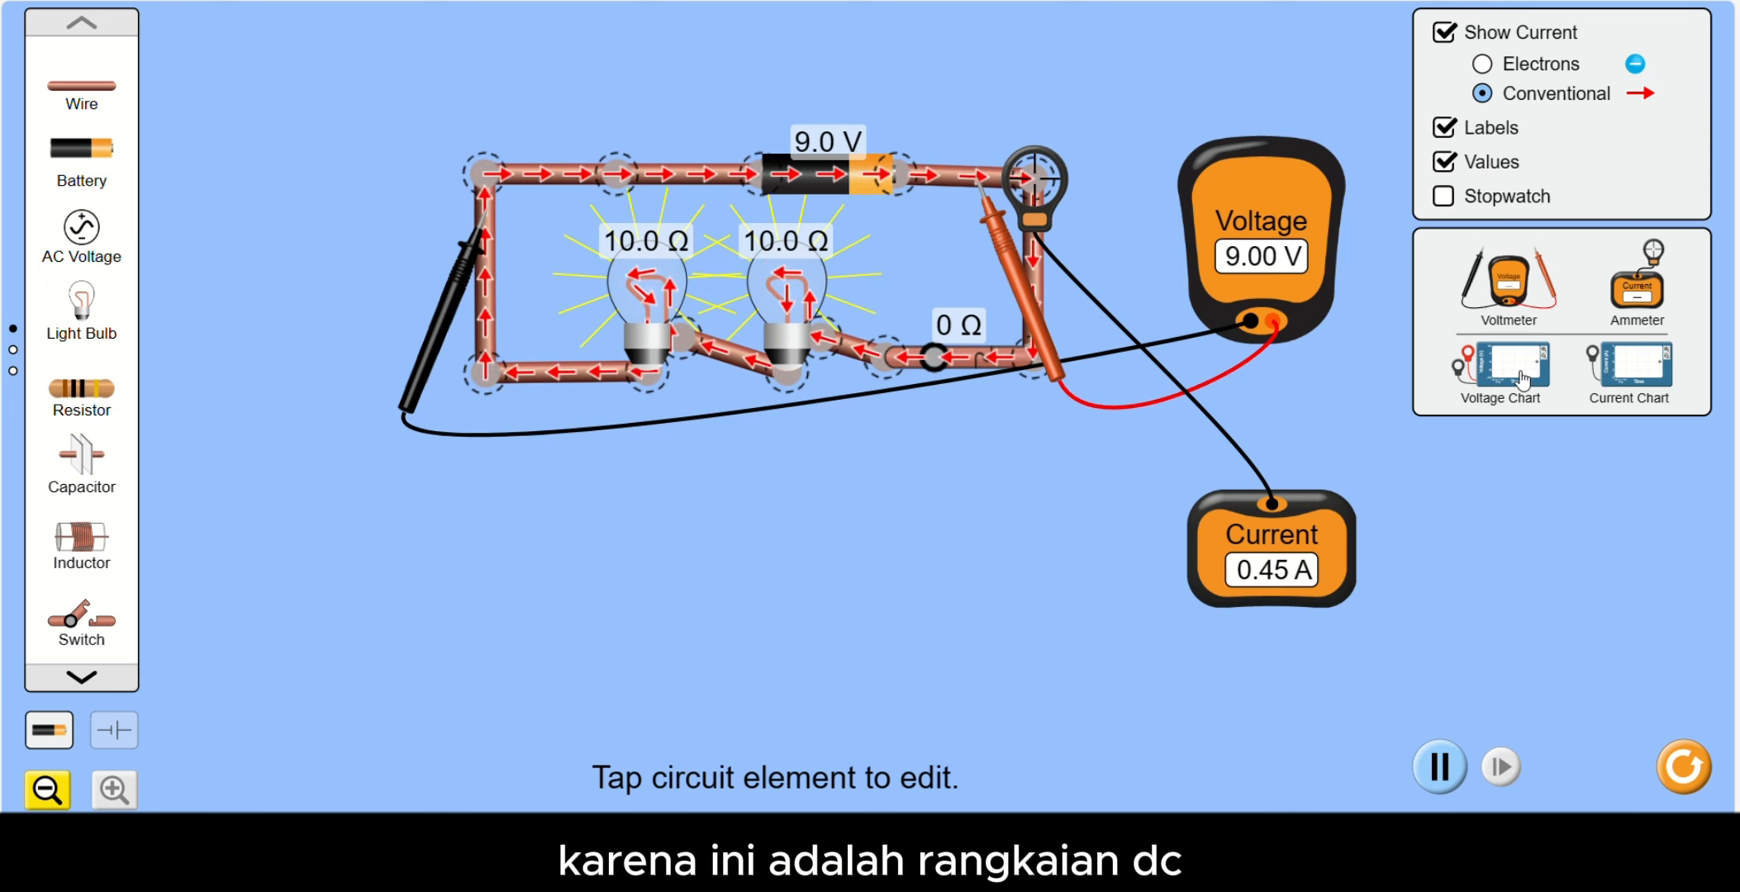
- Add a voltage chart with its probes on the wires either side of the battery, and a current chart with its sensor on the switch
{"action": "left_click_drag", "start_coordinate": [1522, 379], "coordinate": [1578, 104]}
{"action": "left_click_drag", "start_coordinate": [1348, 120], "coordinate": [935, 168]}
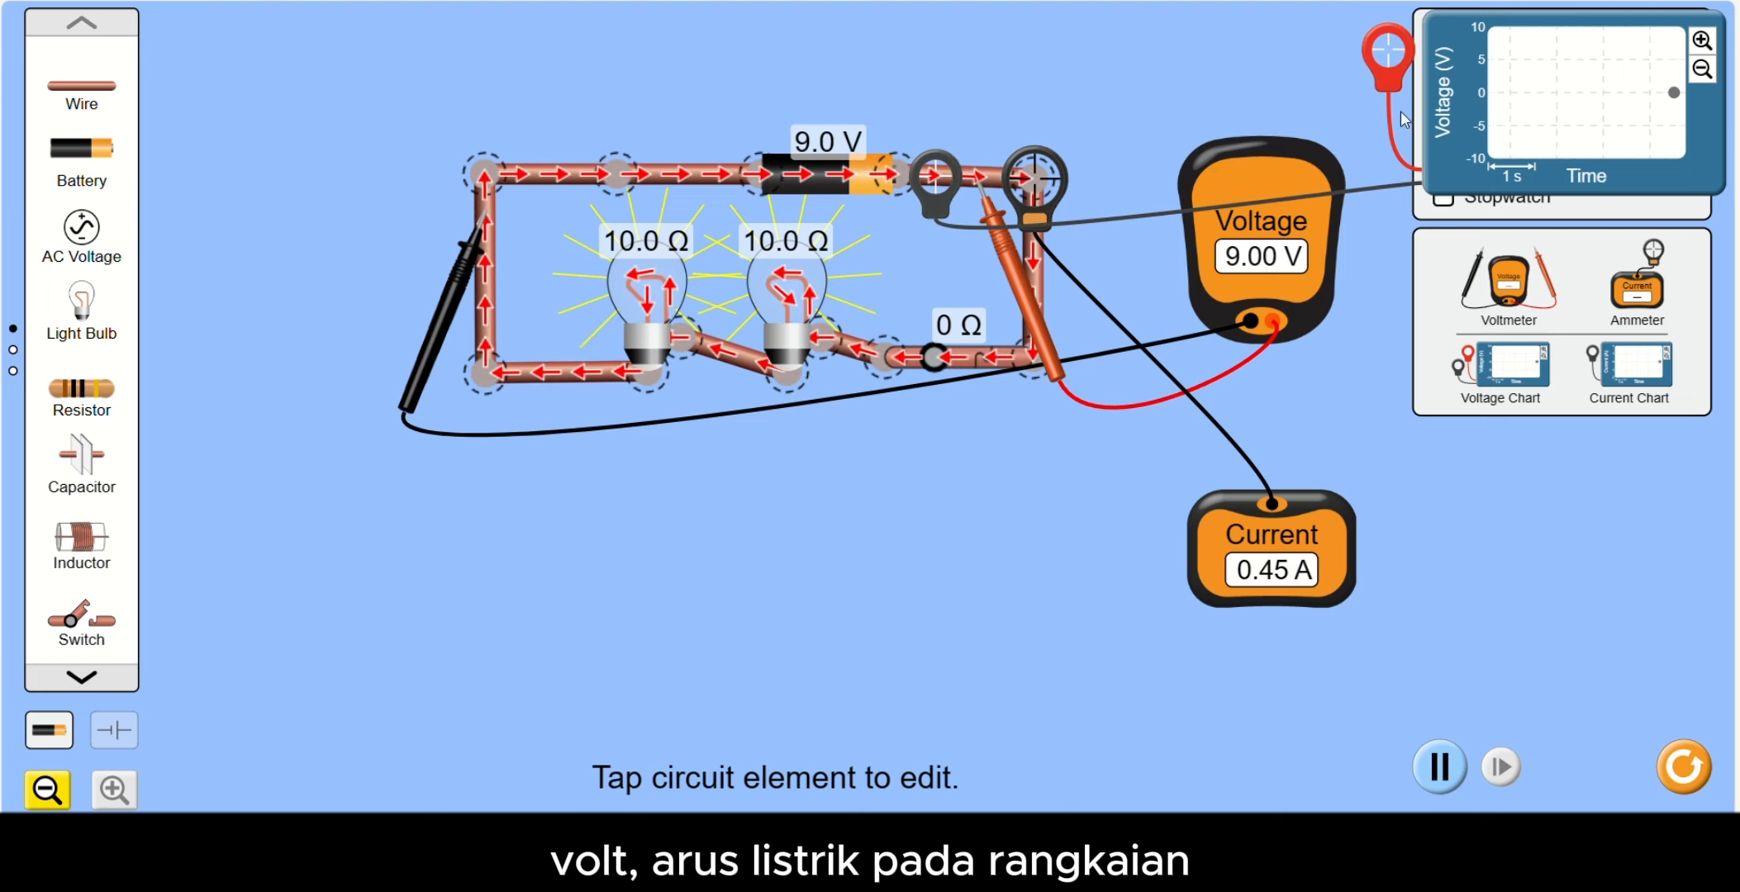
{"action": "left_click_drag", "start_coordinate": [1404, 71], "coordinate": [673, 193]}
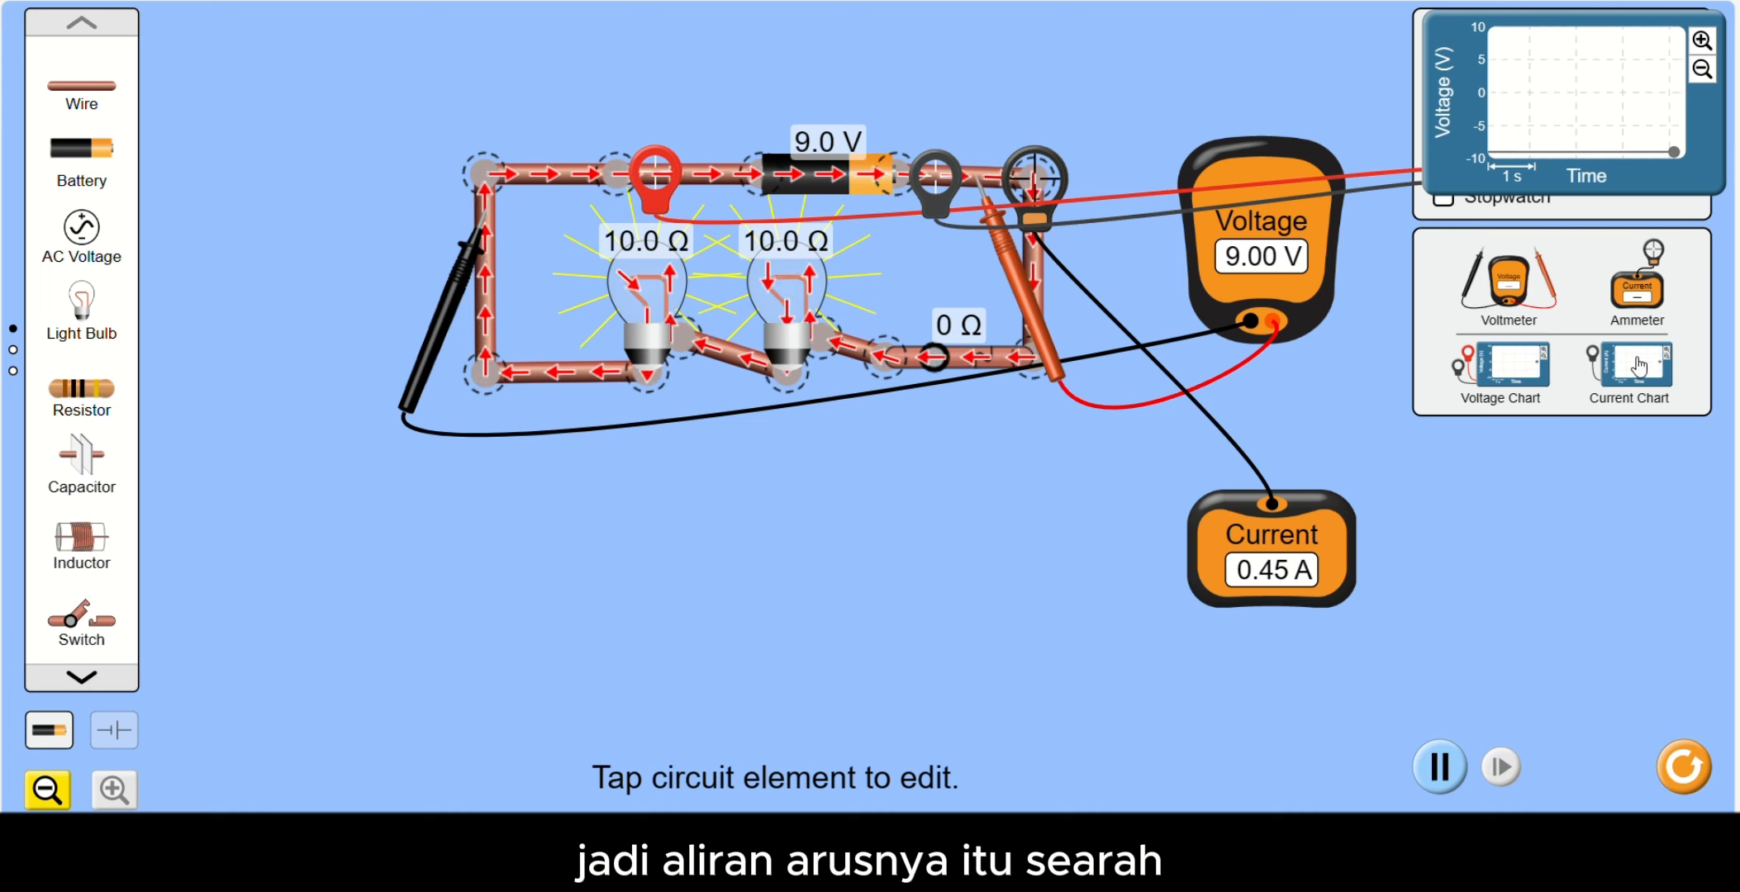
{"action": "left_click_drag", "start_coordinate": [1639, 365], "coordinate": [1553, 548]}
{"action": "left_click_drag", "start_coordinate": [1375, 483], "coordinate": [973, 367]}
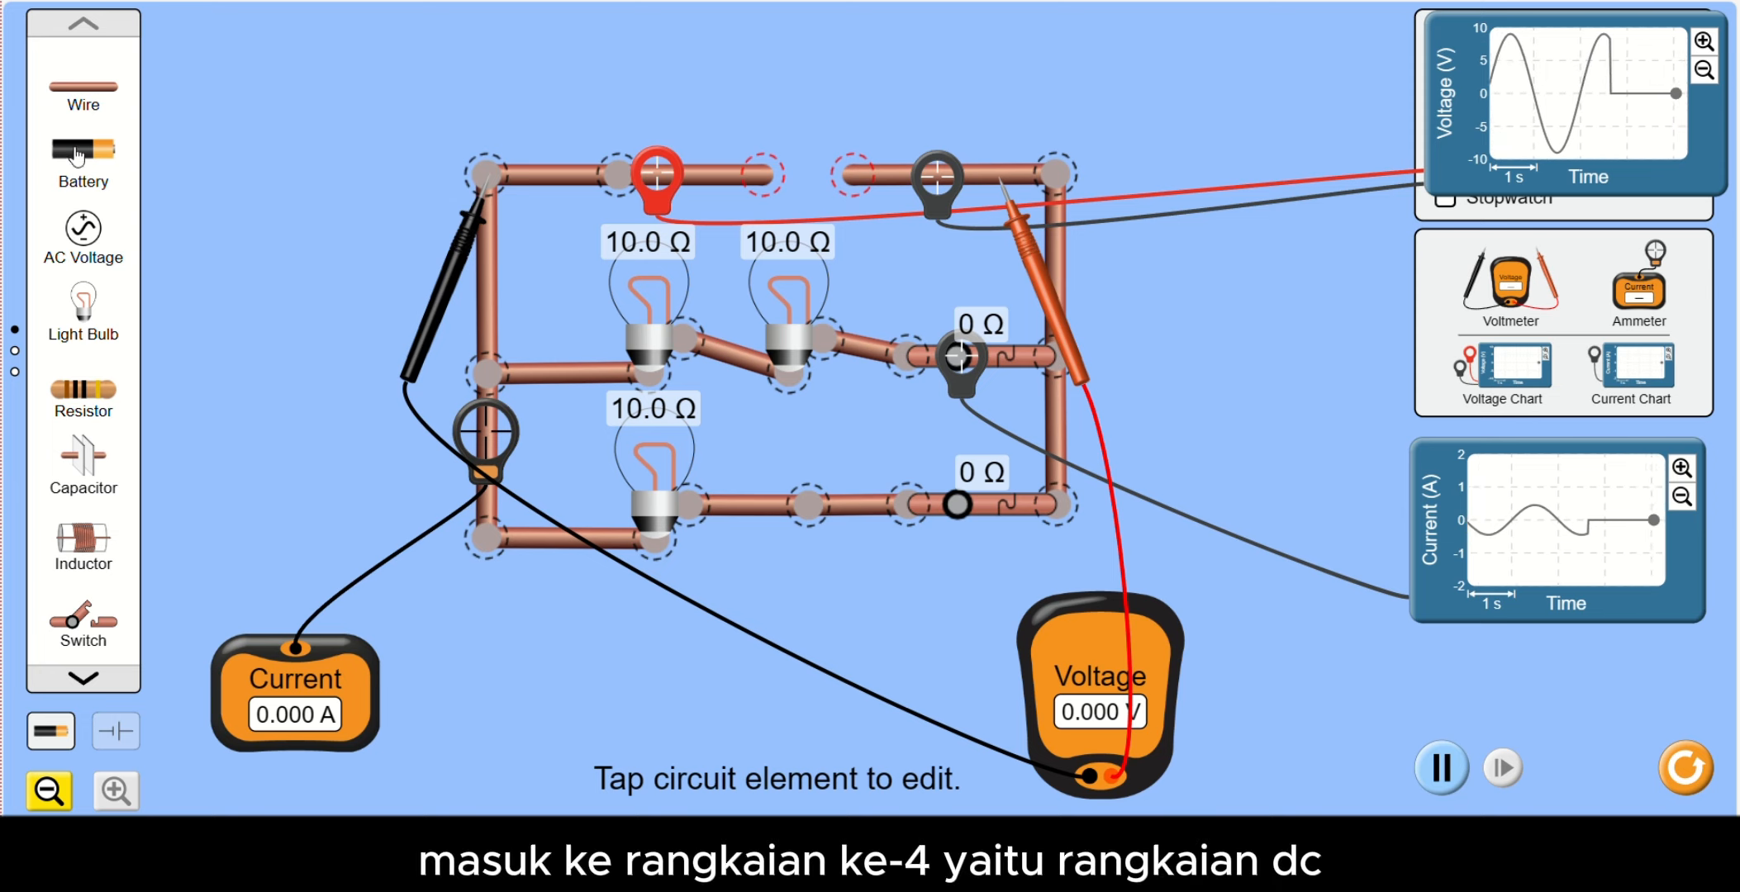
- Bridge the open gap of the series-parallel circuit with a 9.0 V battery and adjust the voltmeter's black probe at the upper-left corner
{"action": "left_click_drag", "start_coordinate": [83, 148], "coordinate": [856, 176]}
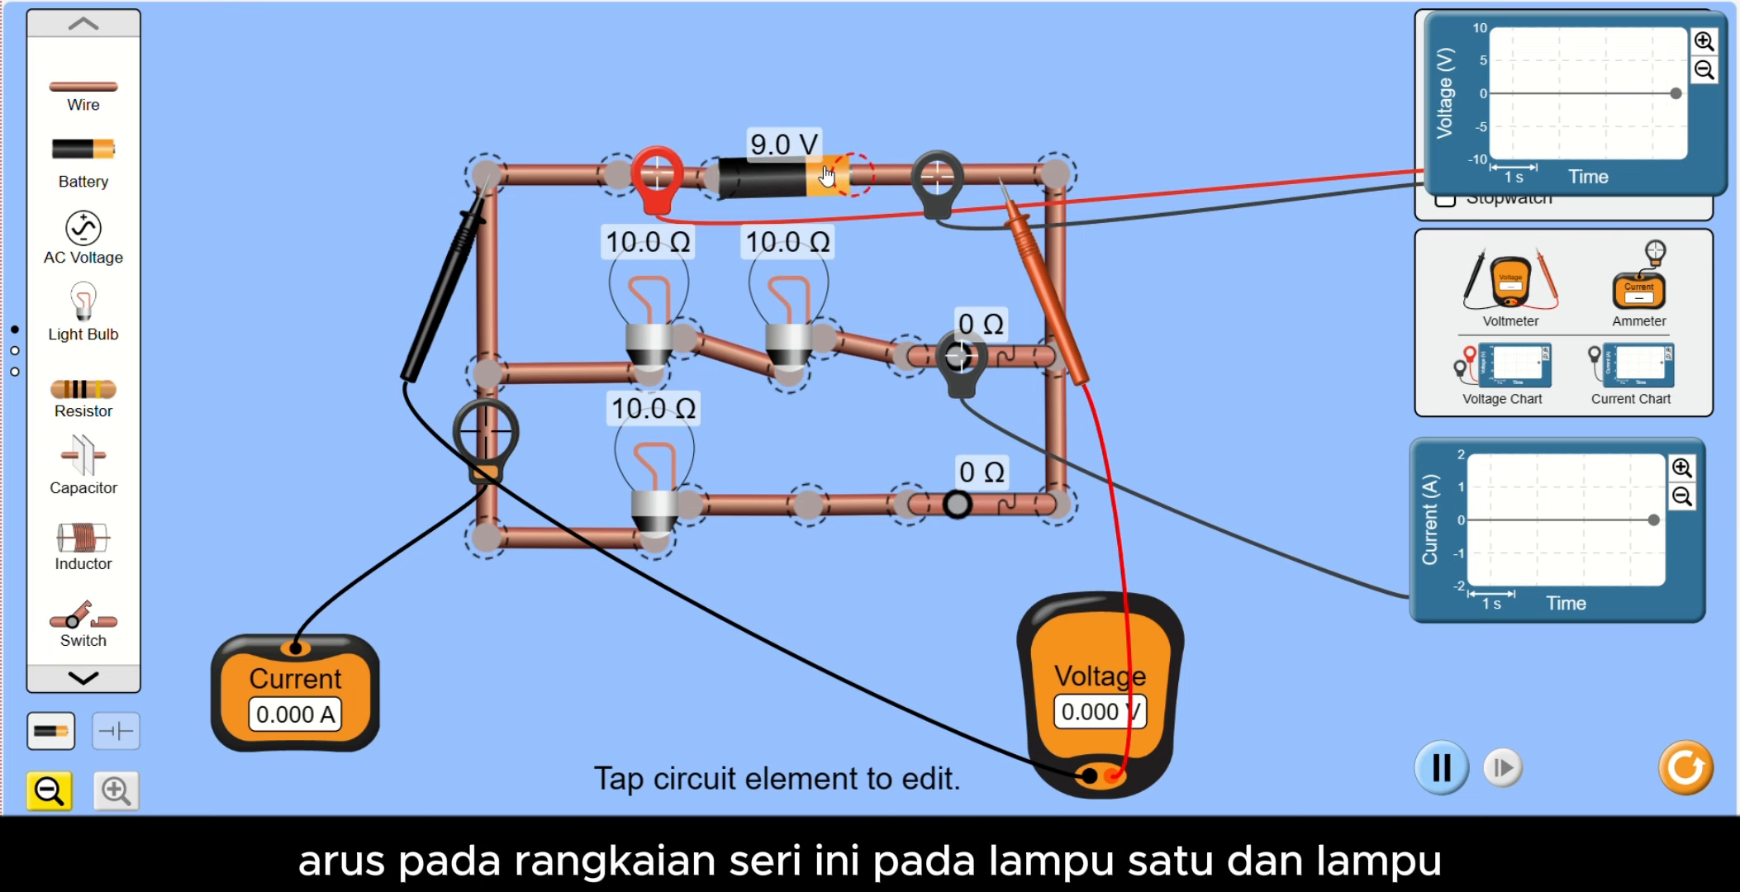
{"action": "left_click_drag", "start_coordinate": [832, 176], "coordinate": [834, 175]}
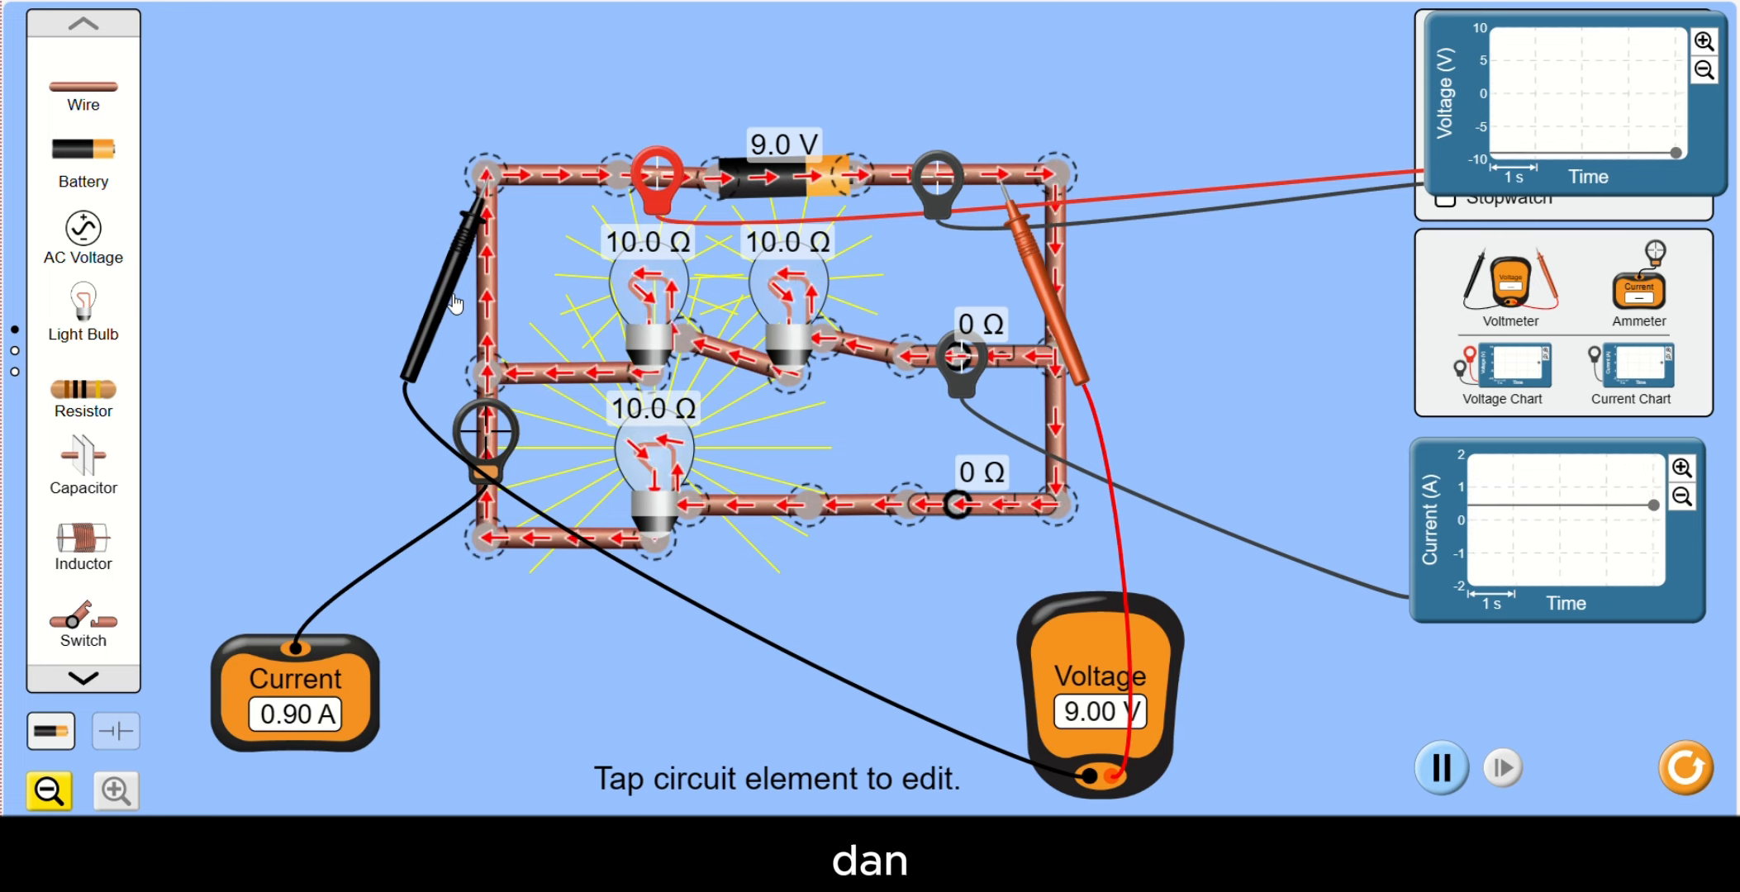
{"action": "mouse_move", "coordinate": [457, 312]}
{"action": "left_mouse_down"}
{"action": "mouse_move", "coordinate": [499, 489]}
{"action": "mouse_move", "coordinate": [483, 389]}
{"action": "mouse_move", "coordinate": [446, 315]}
{"action": "left_mouse_up"}
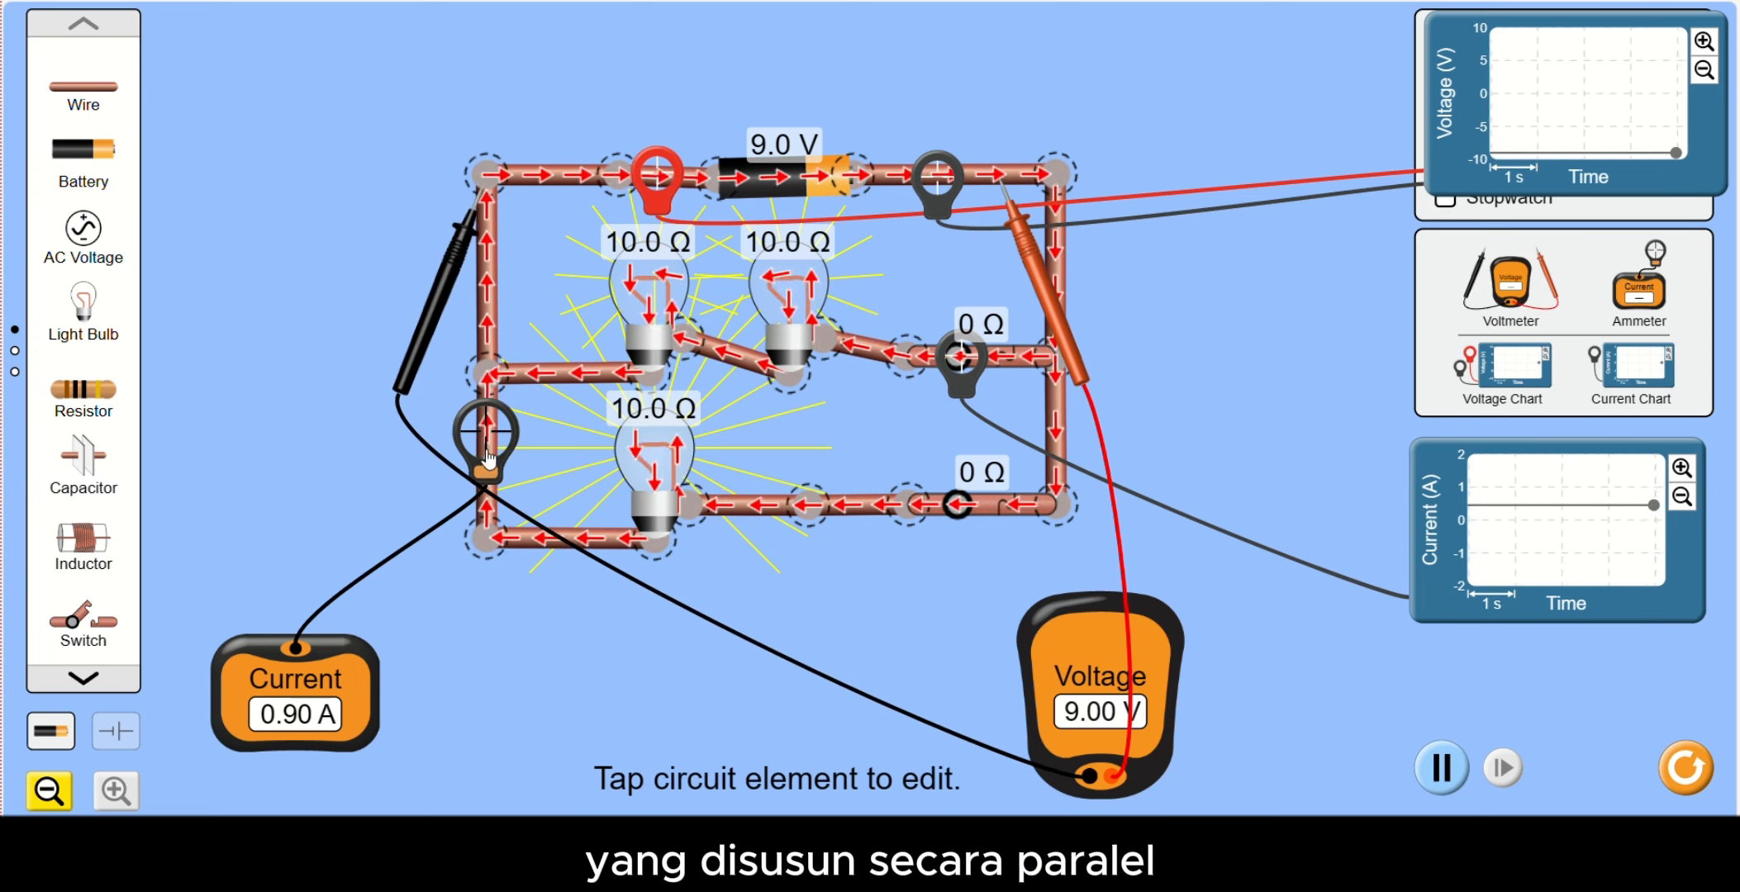
- Measure the DC current in the two-bulb series branch, the single-bulb branch and the main wire before the battery
{"action": "left_click_drag", "start_coordinate": [489, 456], "coordinate": [555, 404]}
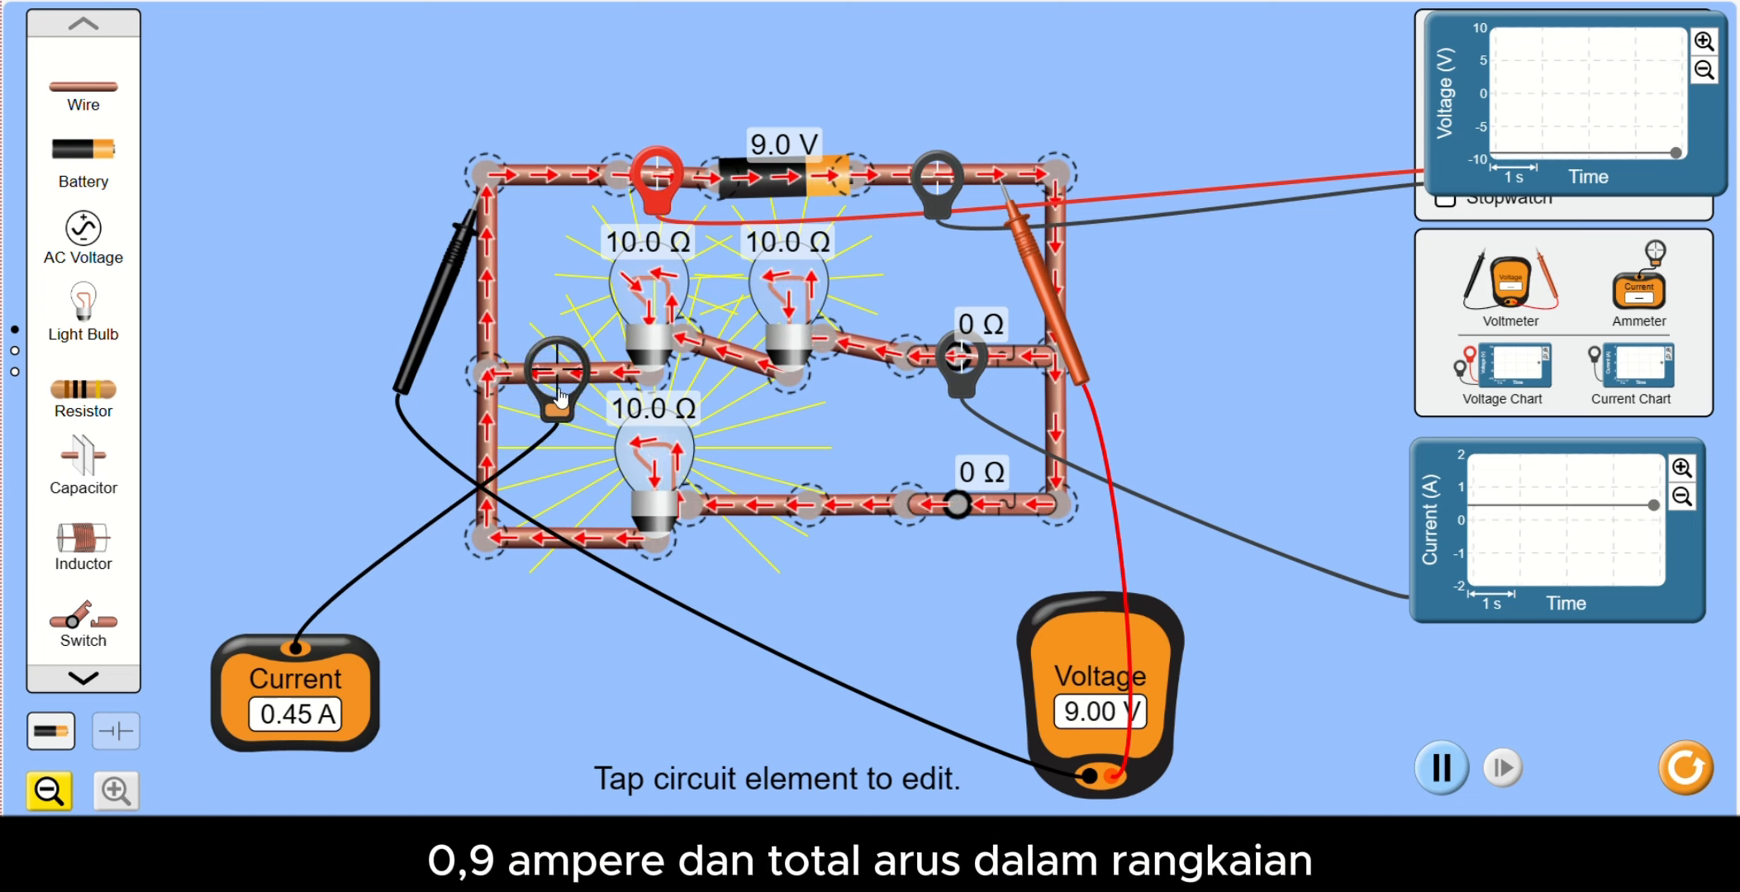
{"action": "left_click_drag", "start_coordinate": [555, 405], "coordinate": [578, 568]}
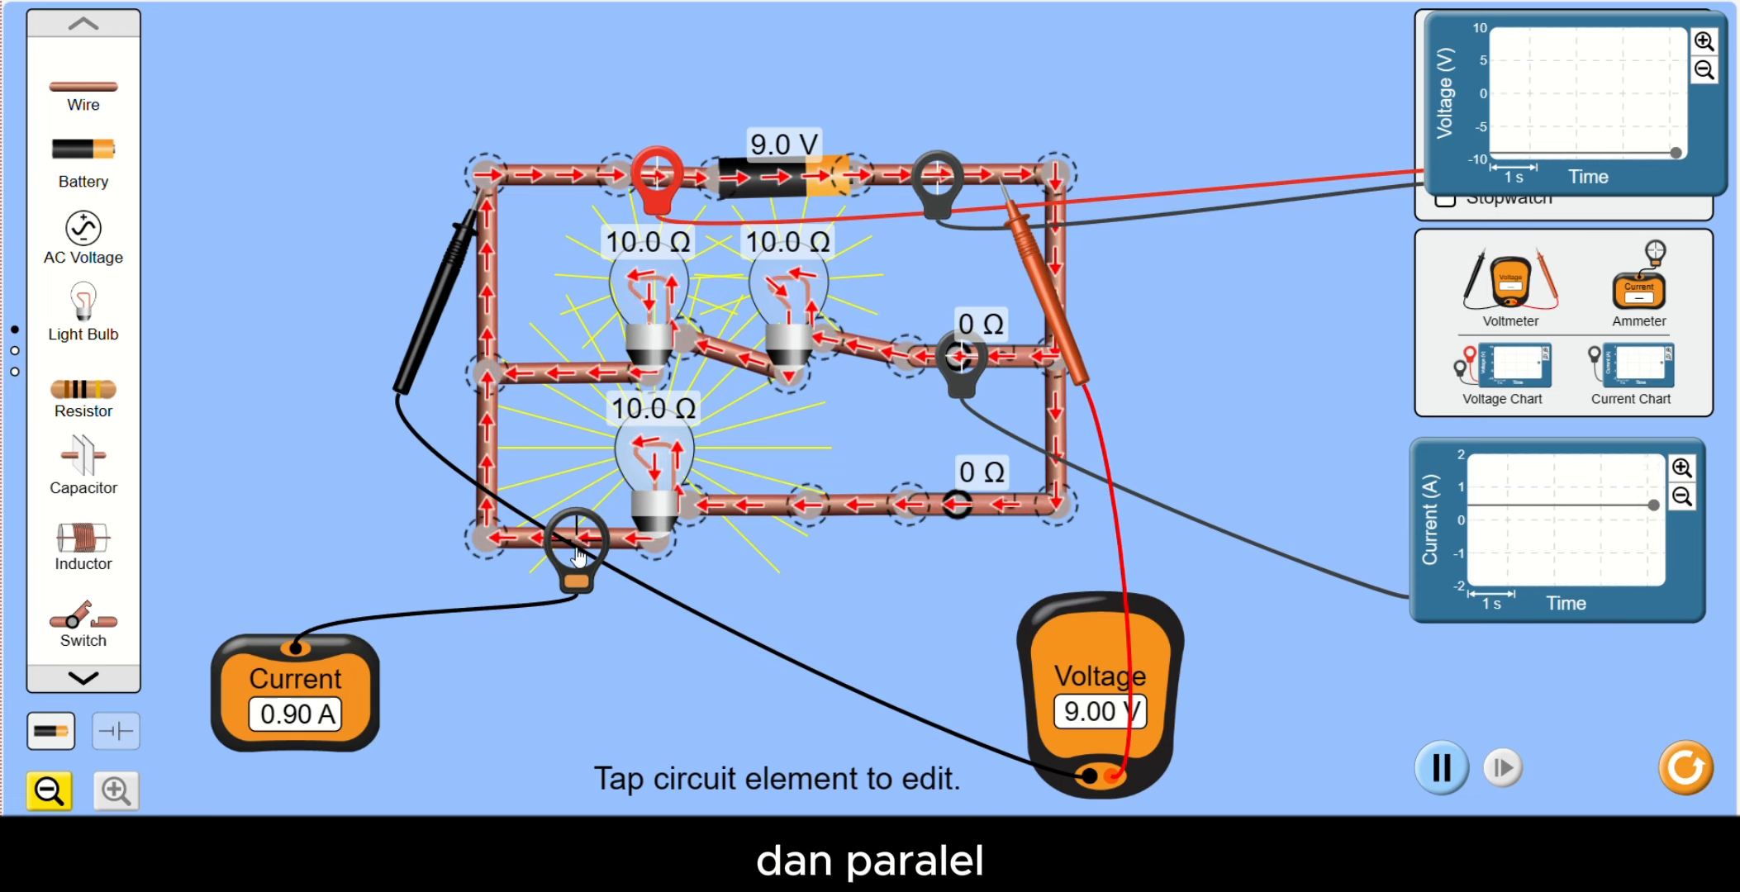
{"action": "left_click_drag", "start_coordinate": [579, 558], "coordinate": [566, 198]}
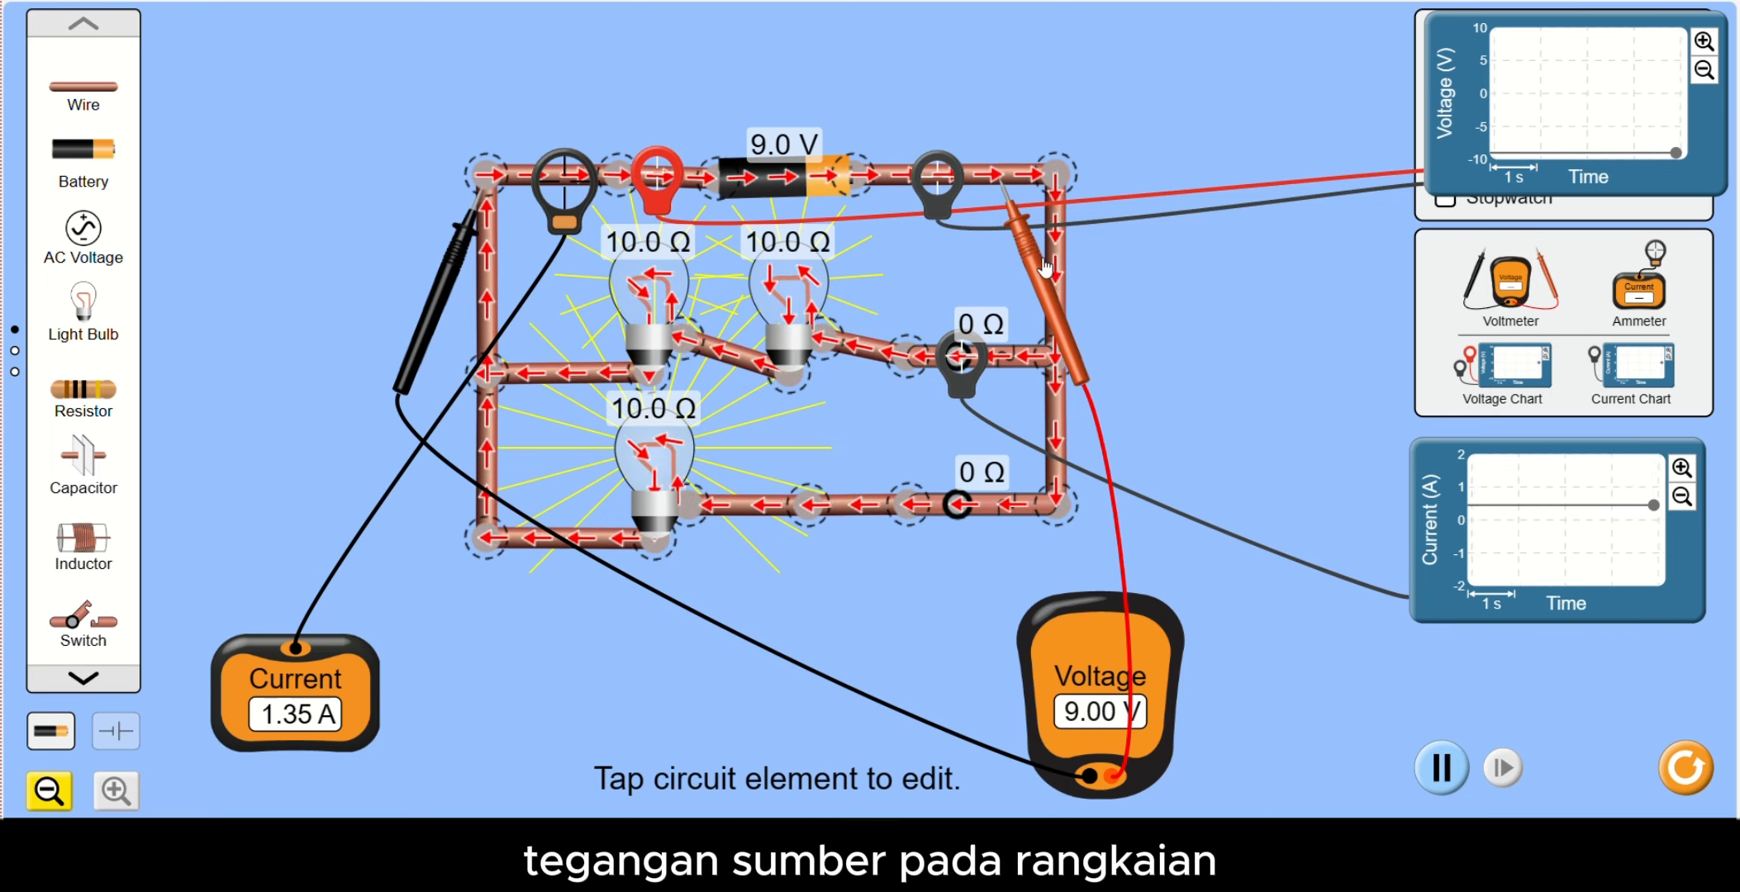
{"action": "left_click_drag", "start_coordinate": [1045, 264], "coordinate": [989, 265]}
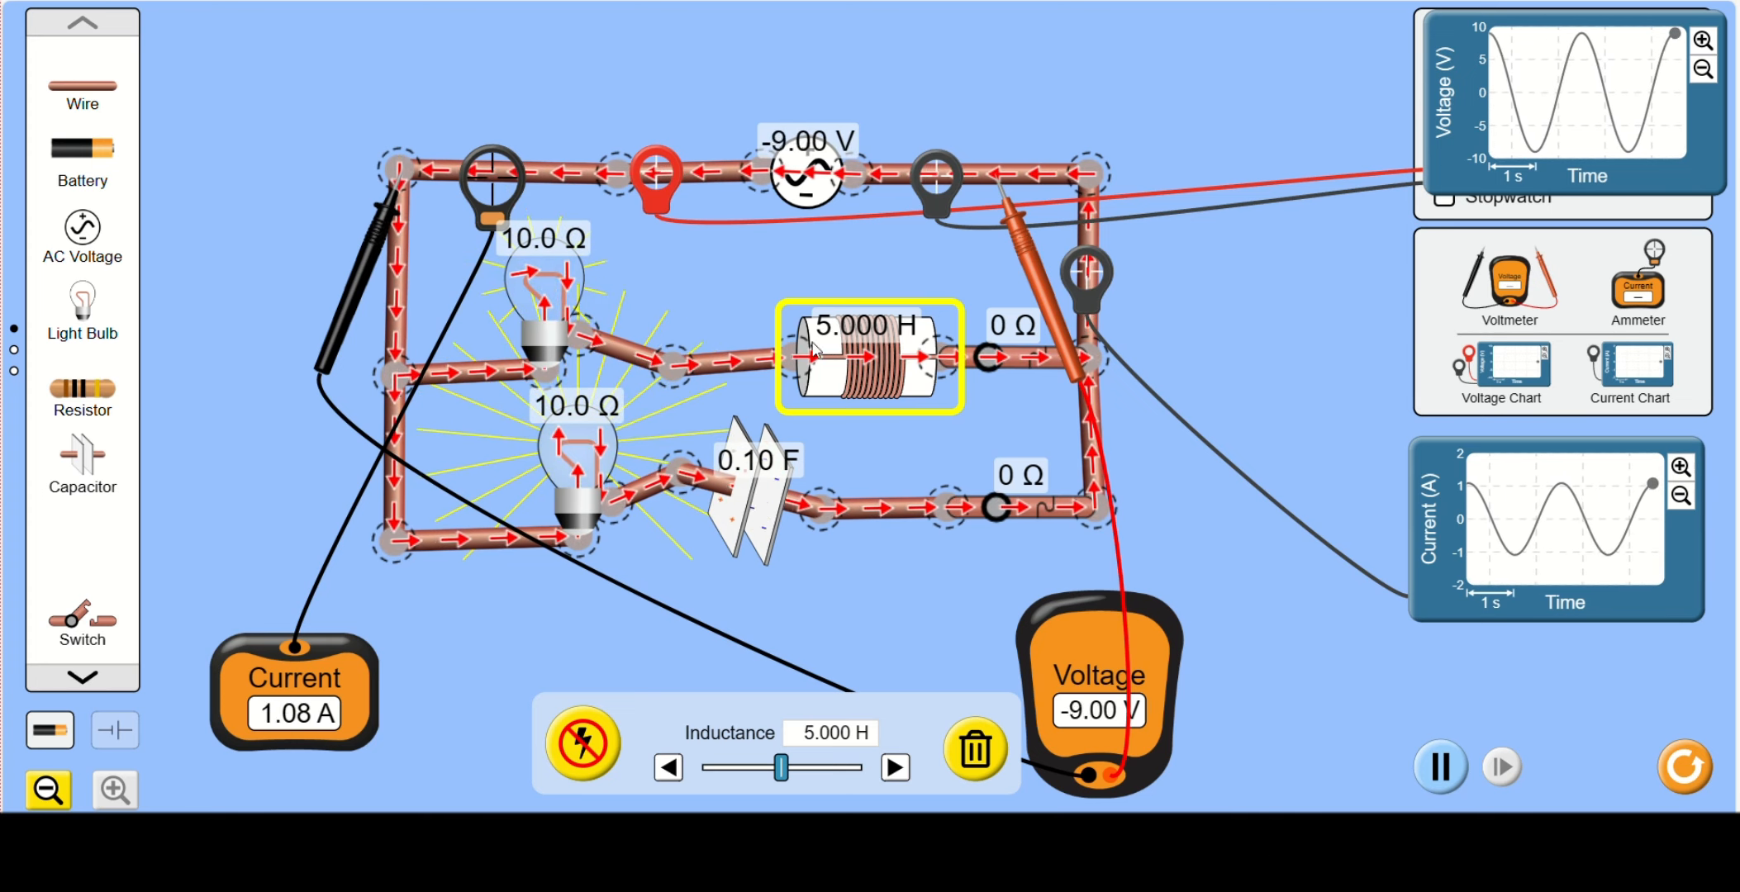
- Vary the inductor's inductance from 1.100 H up to at least 9.200 H and settle it at 5.500 H
{"action": "left_click", "coordinate": [741, 498]}
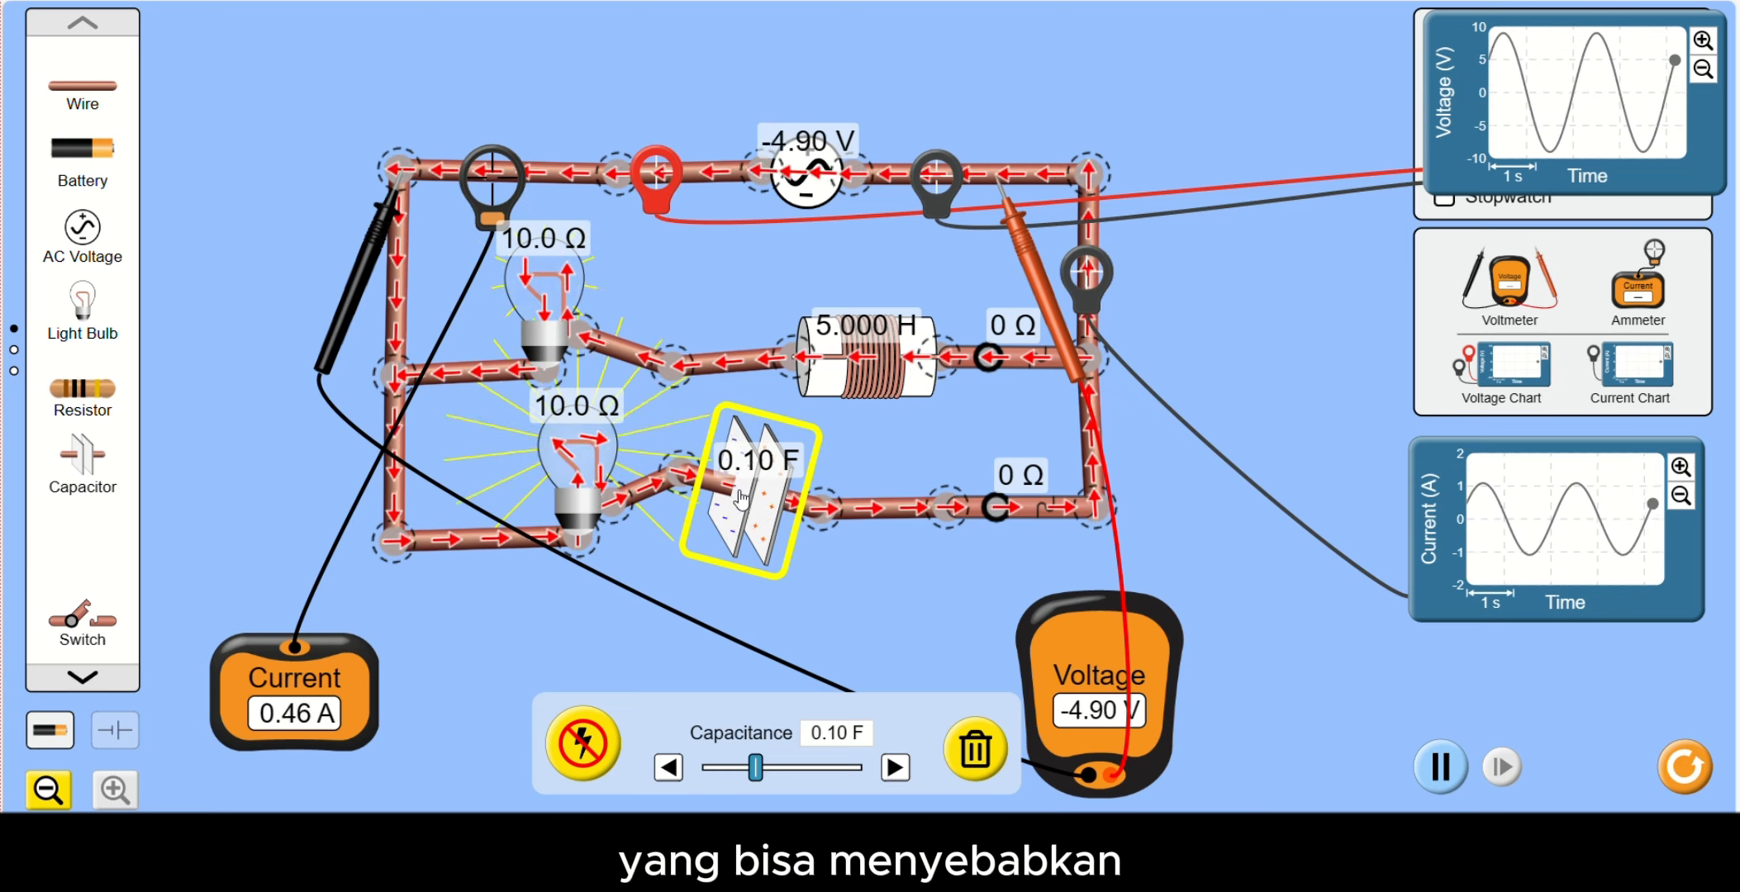
{"action": "left_click", "coordinate": [865, 359]}
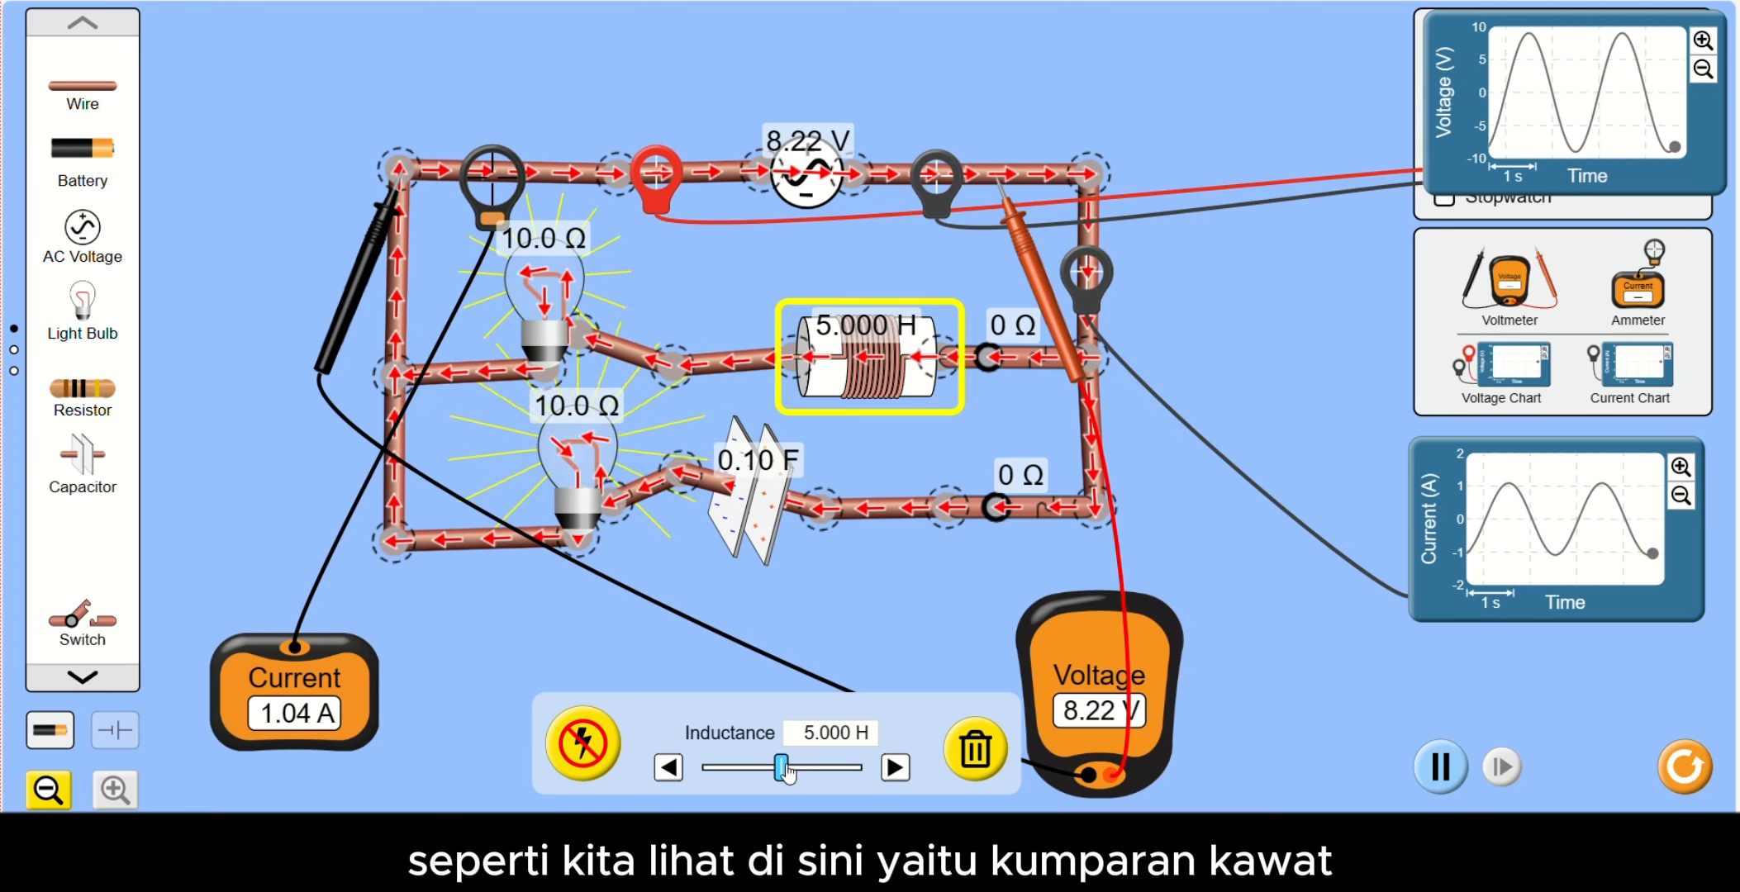
{"action": "left_click_drag", "start_coordinate": [786, 772], "coordinate": [725, 777]}
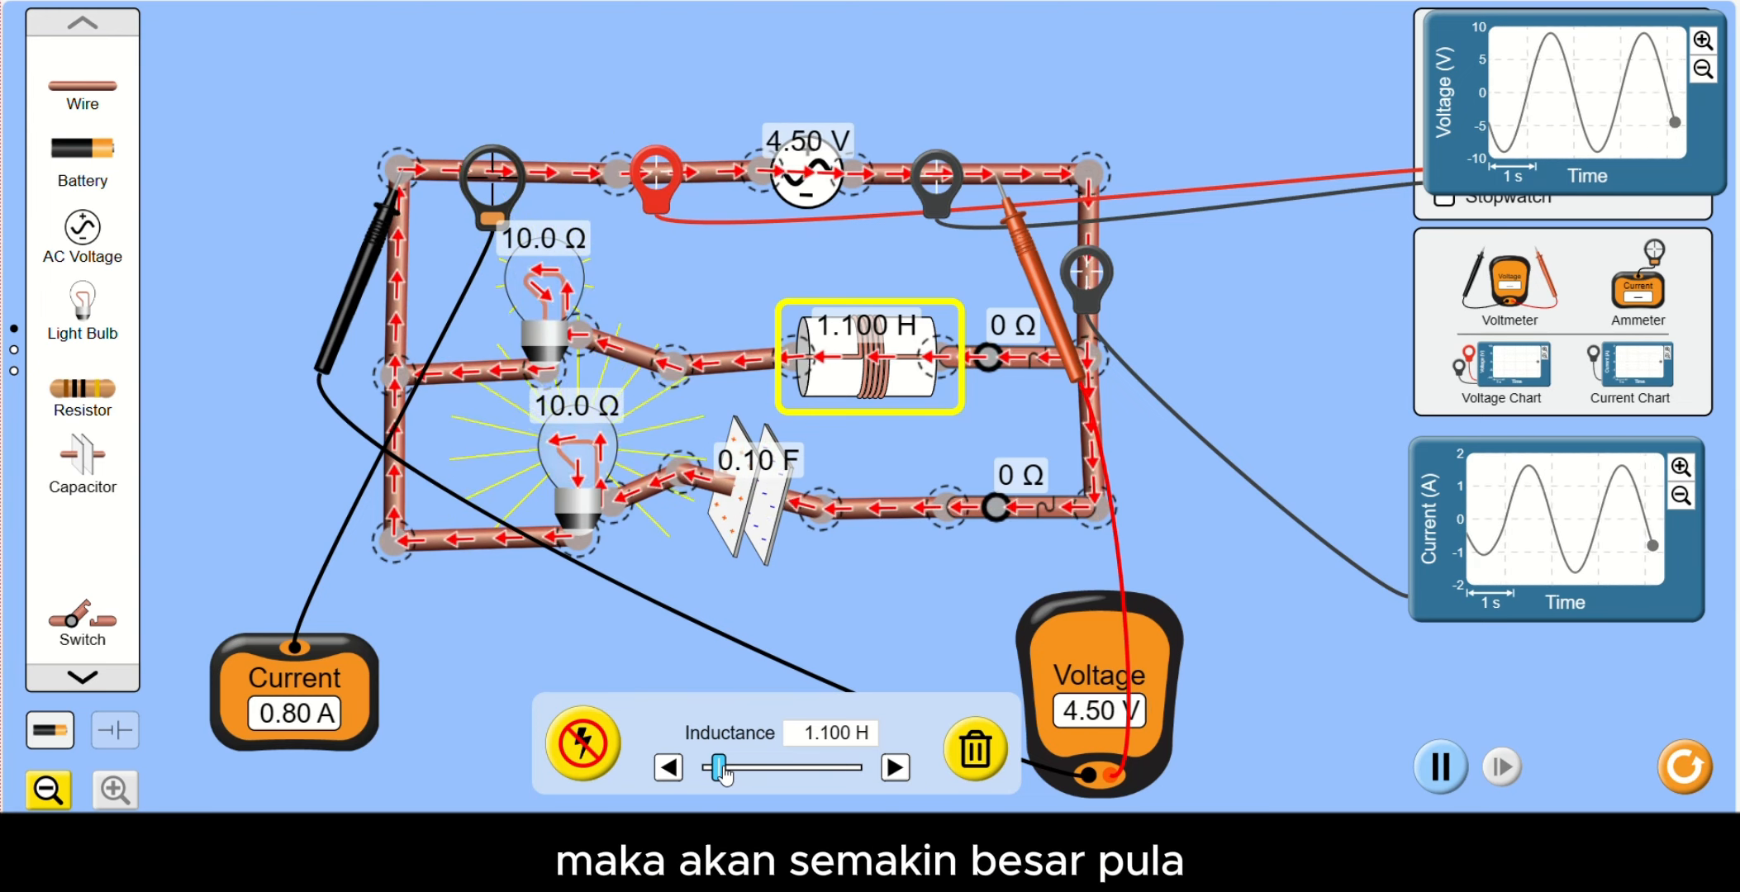
{"action": "left_click_drag", "start_coordinate": [722, 772], "coordinate": [826, 789]}
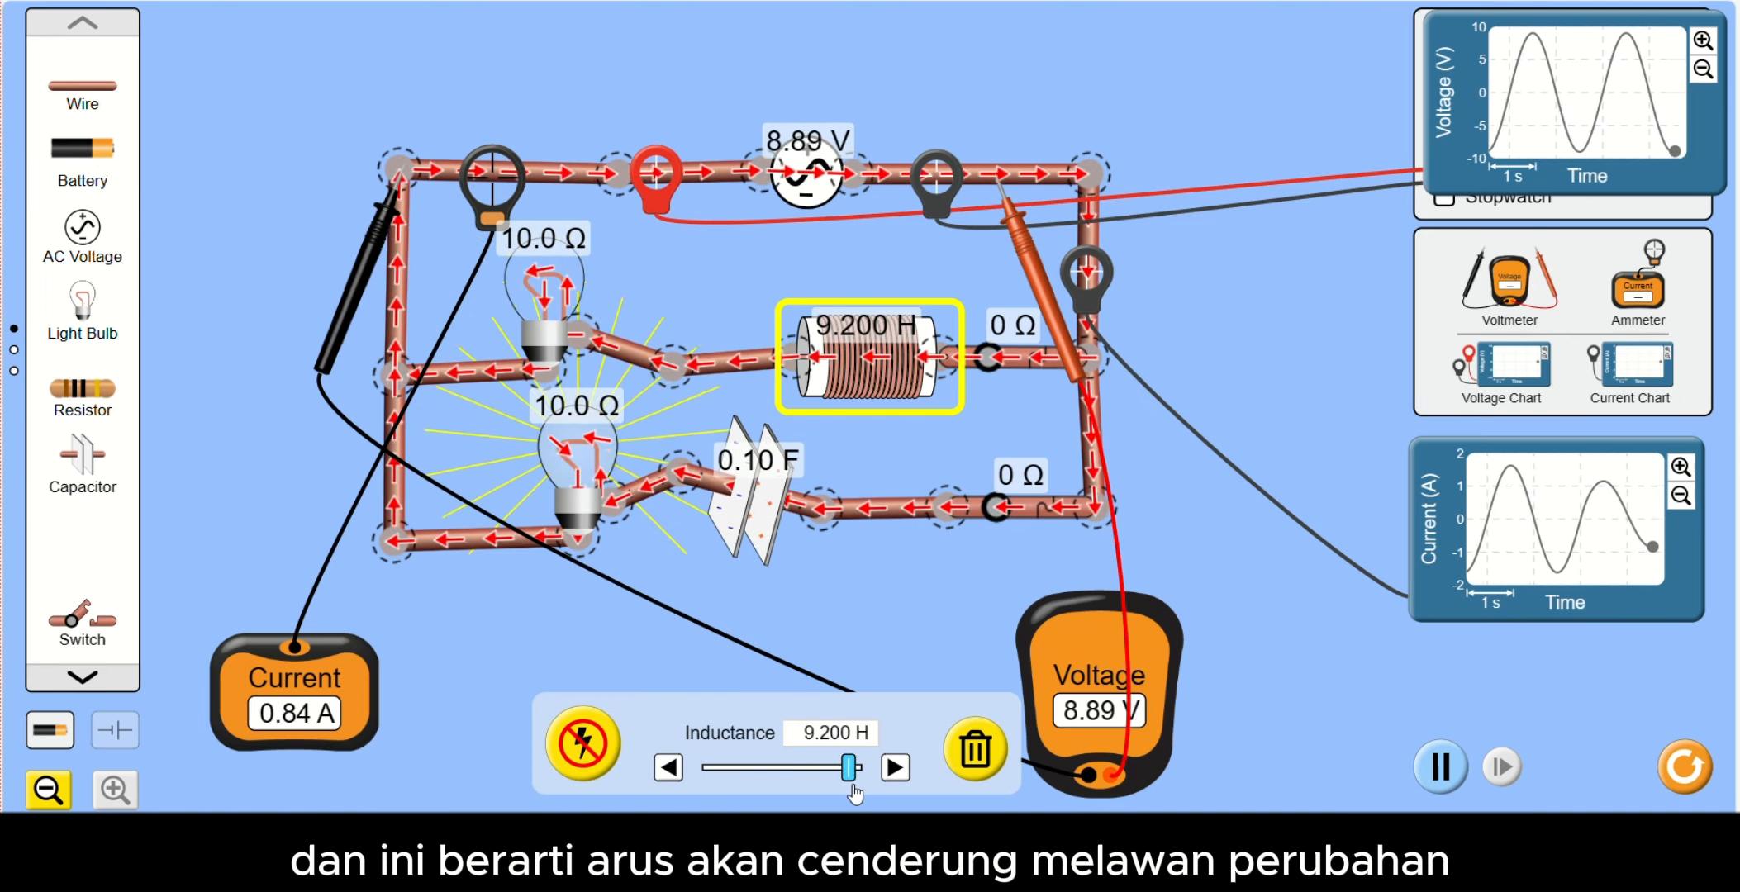
{"action": "left_click_drag", "start_coordinate": [859, 789], "coordinate": [863, 791]}
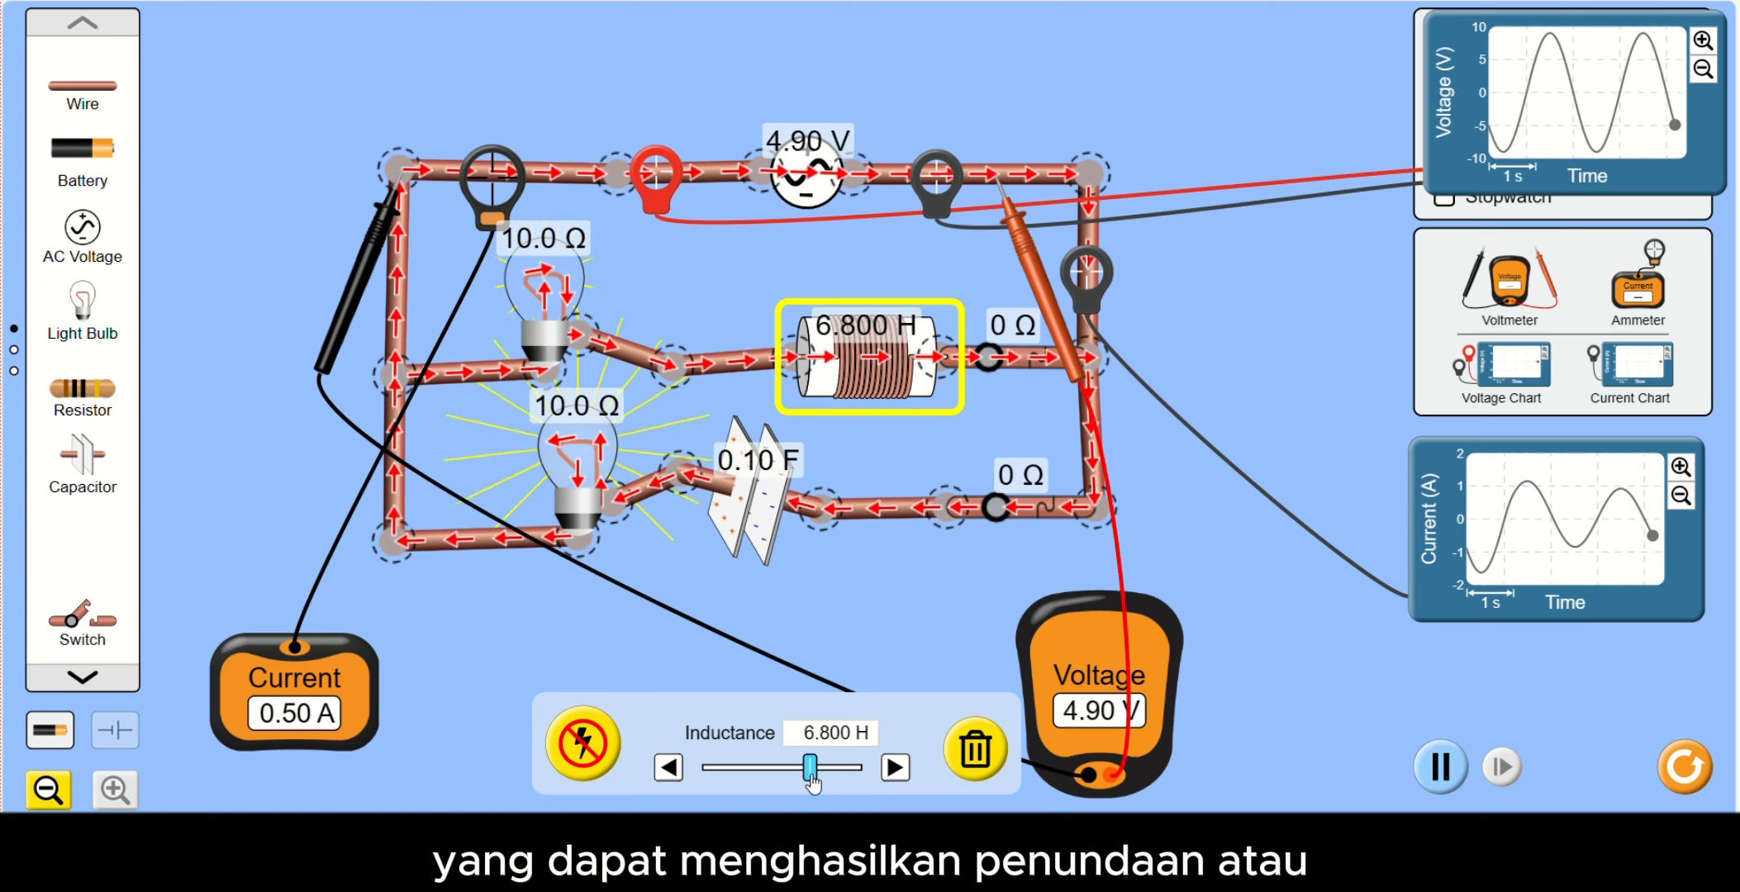
{"action": "mouse_move", "coordinate": [812, 784]}
{"action": "left_mouse_down"}
{"action": "mouse_move", "coordinate": [702, 776]}
{"action": "mouse_move", "coordinate": [766, 768]}
{"action": "mouse_move", "coordinate": [782, 785]}
{"action": "left_mouse_up"}
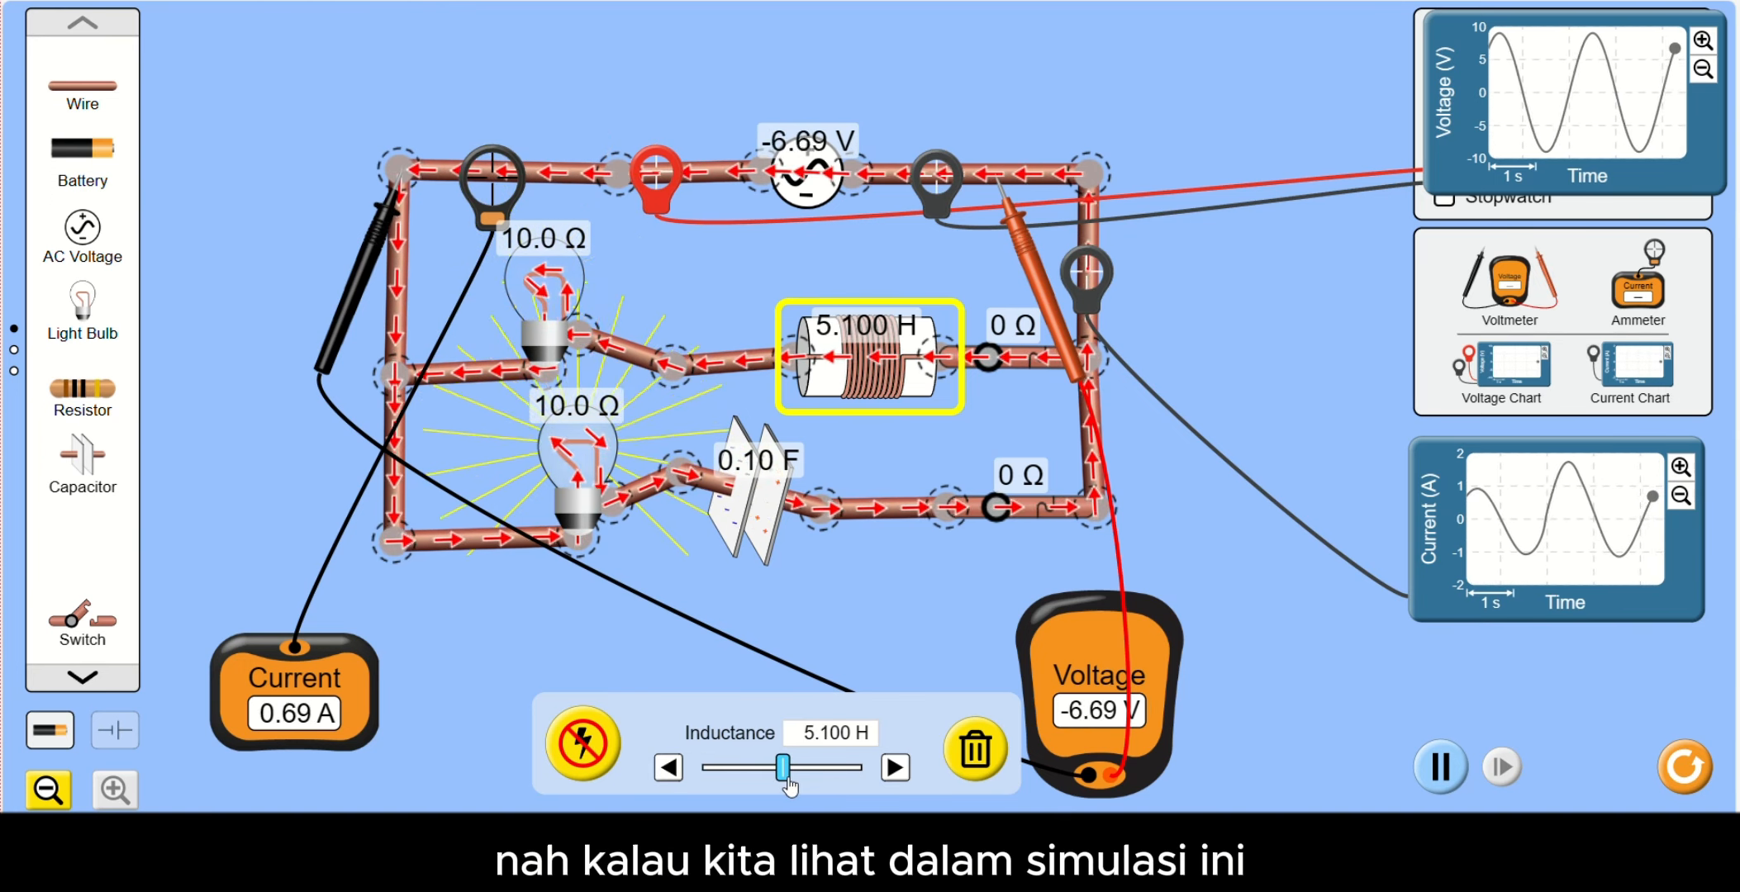
{"action": "left_click_drag", "start_coordinate": [785, 781], "coordinate": [787, 782]}
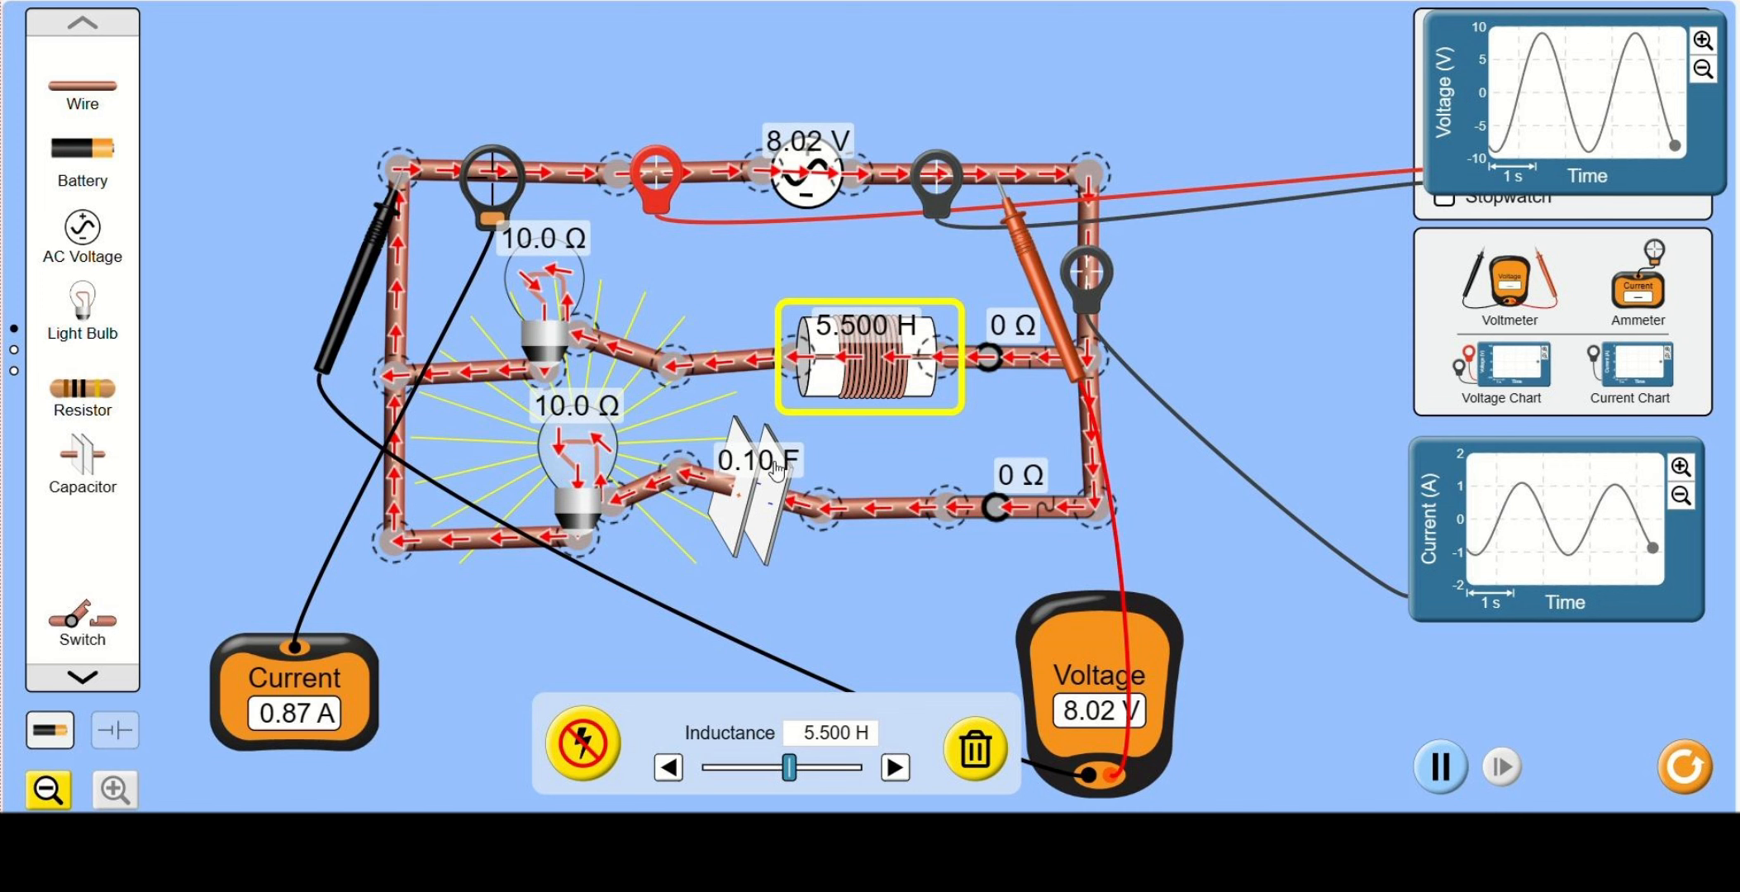
{"action": "left_click_drag", "start_coordinate": [795, 770], "coordinate": [789, 776]}
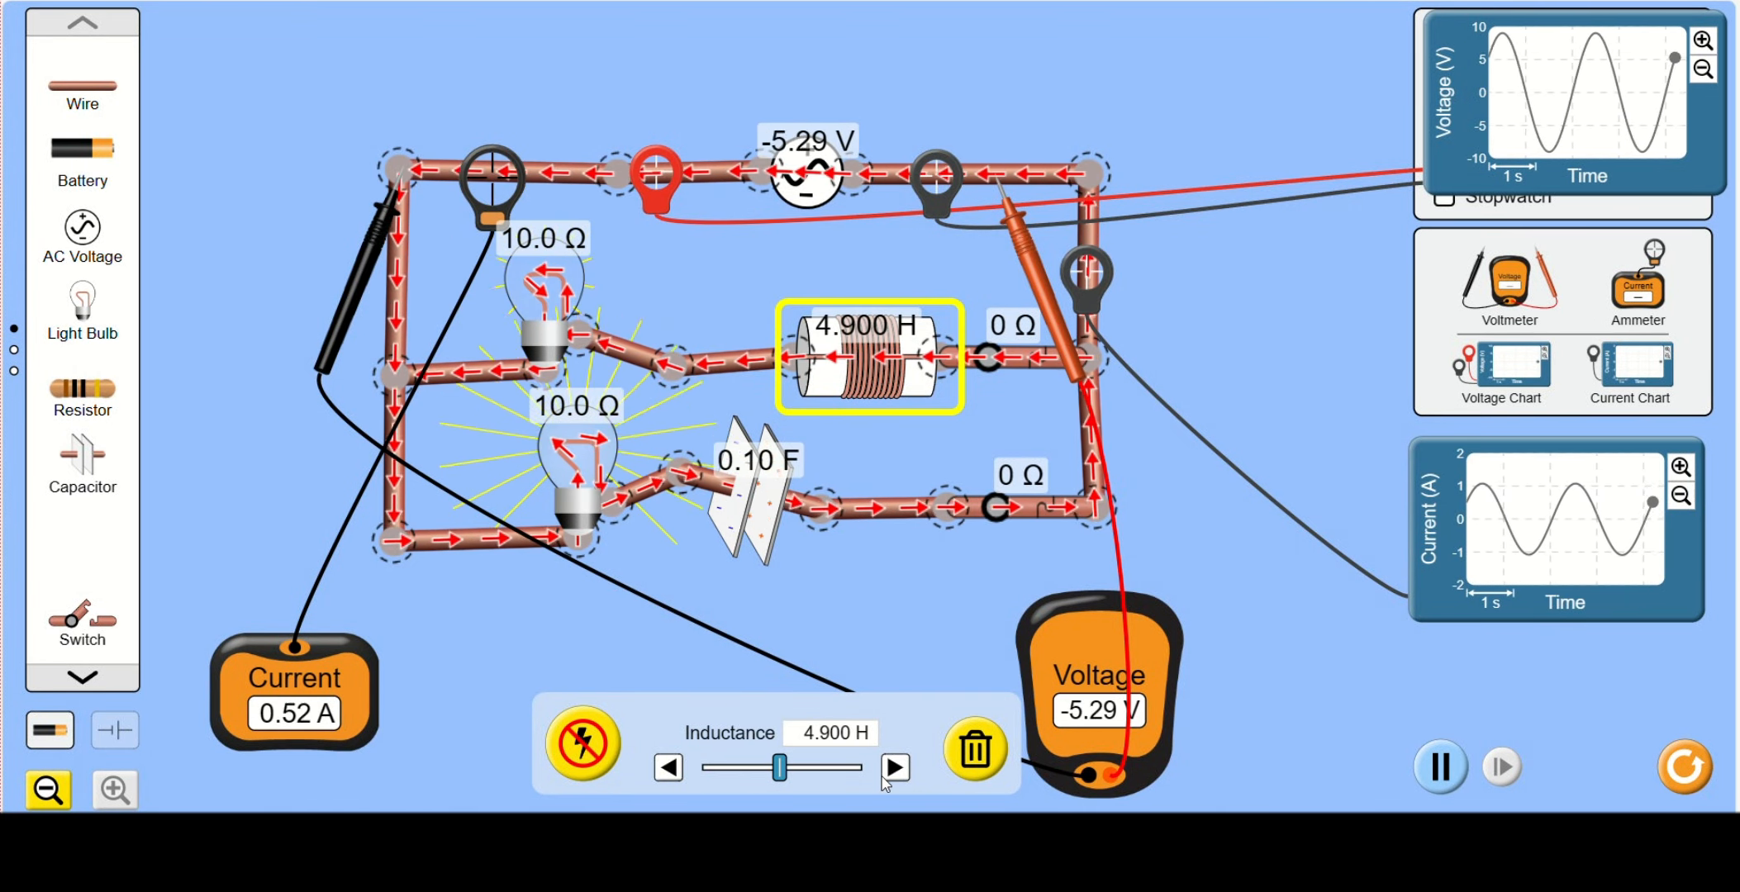
{"action": "left_click", "coordinate": [884, 774]}
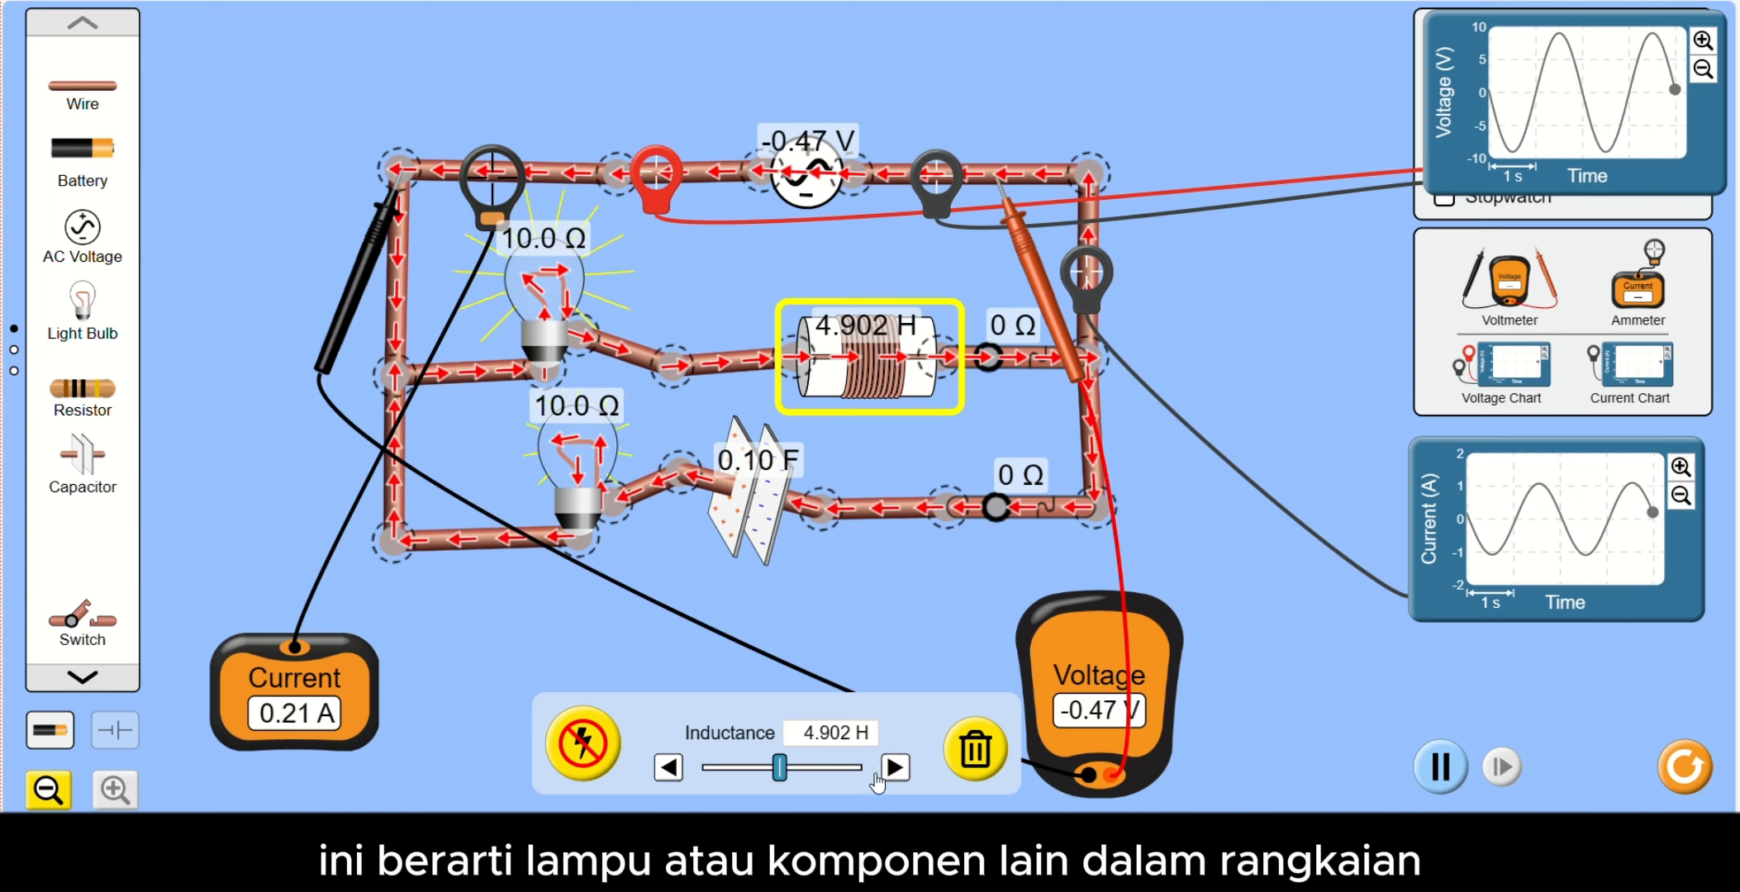
{"action": "left_click_drag", "start_coordinate": [779, 767], "coordinate": [787, 768]}
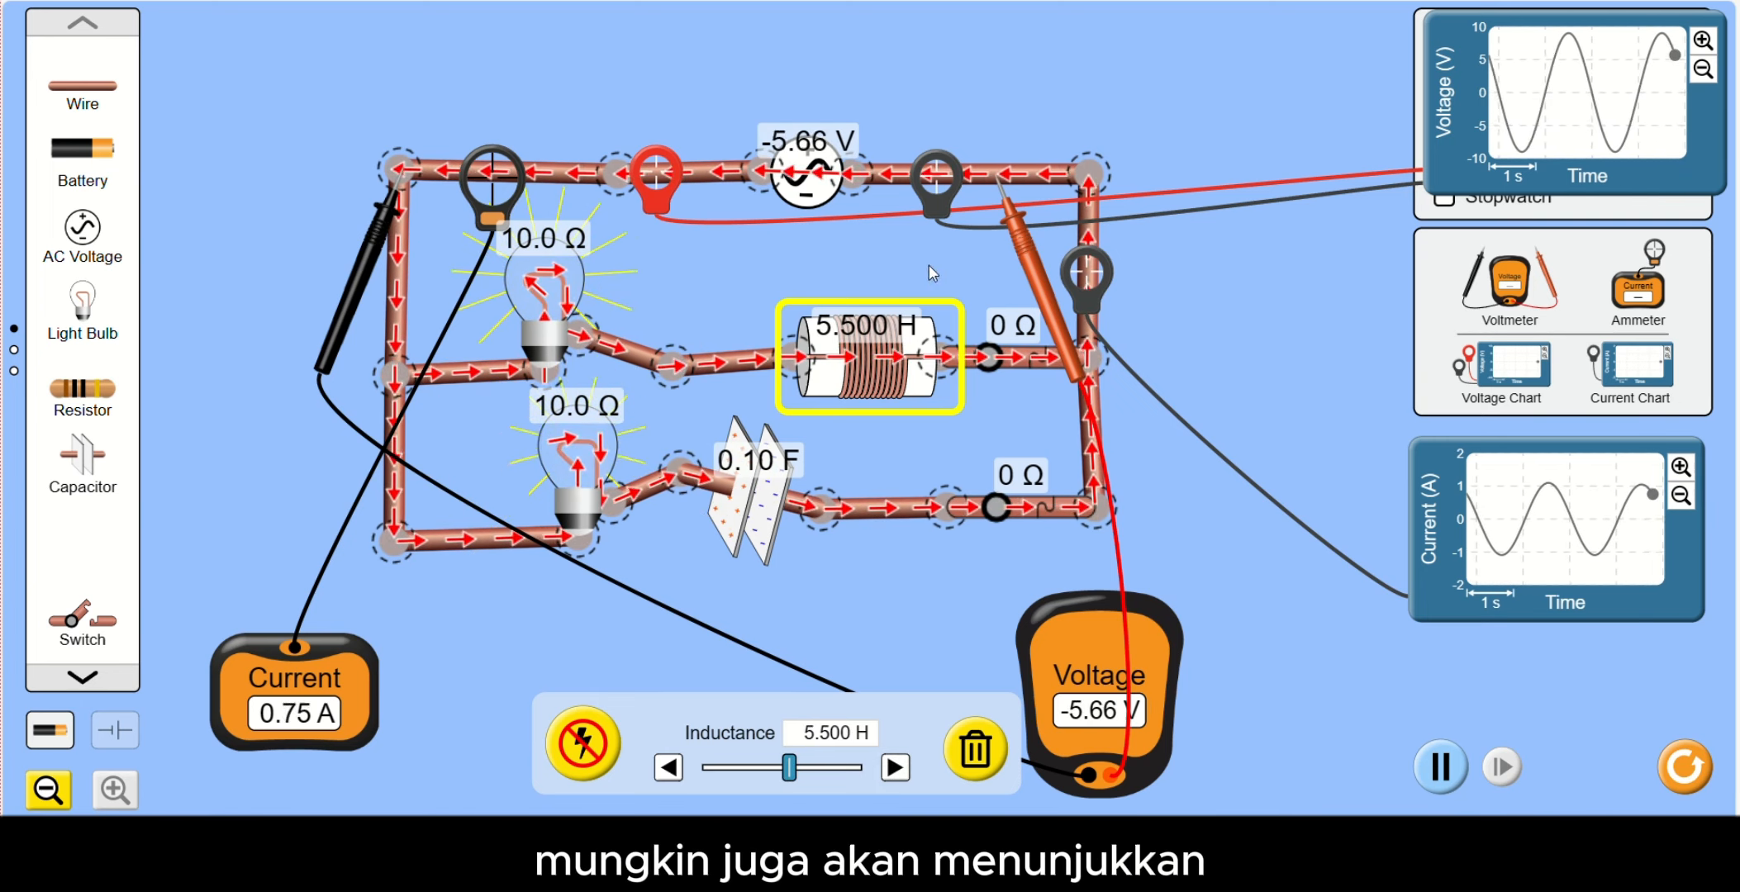
- Vary the capacitor's capacitance repeatedly between 0.05 F and 0.20 F, and bring it back to 0.10 F
{"action": "left_click", "coordinate": [778, 462]}
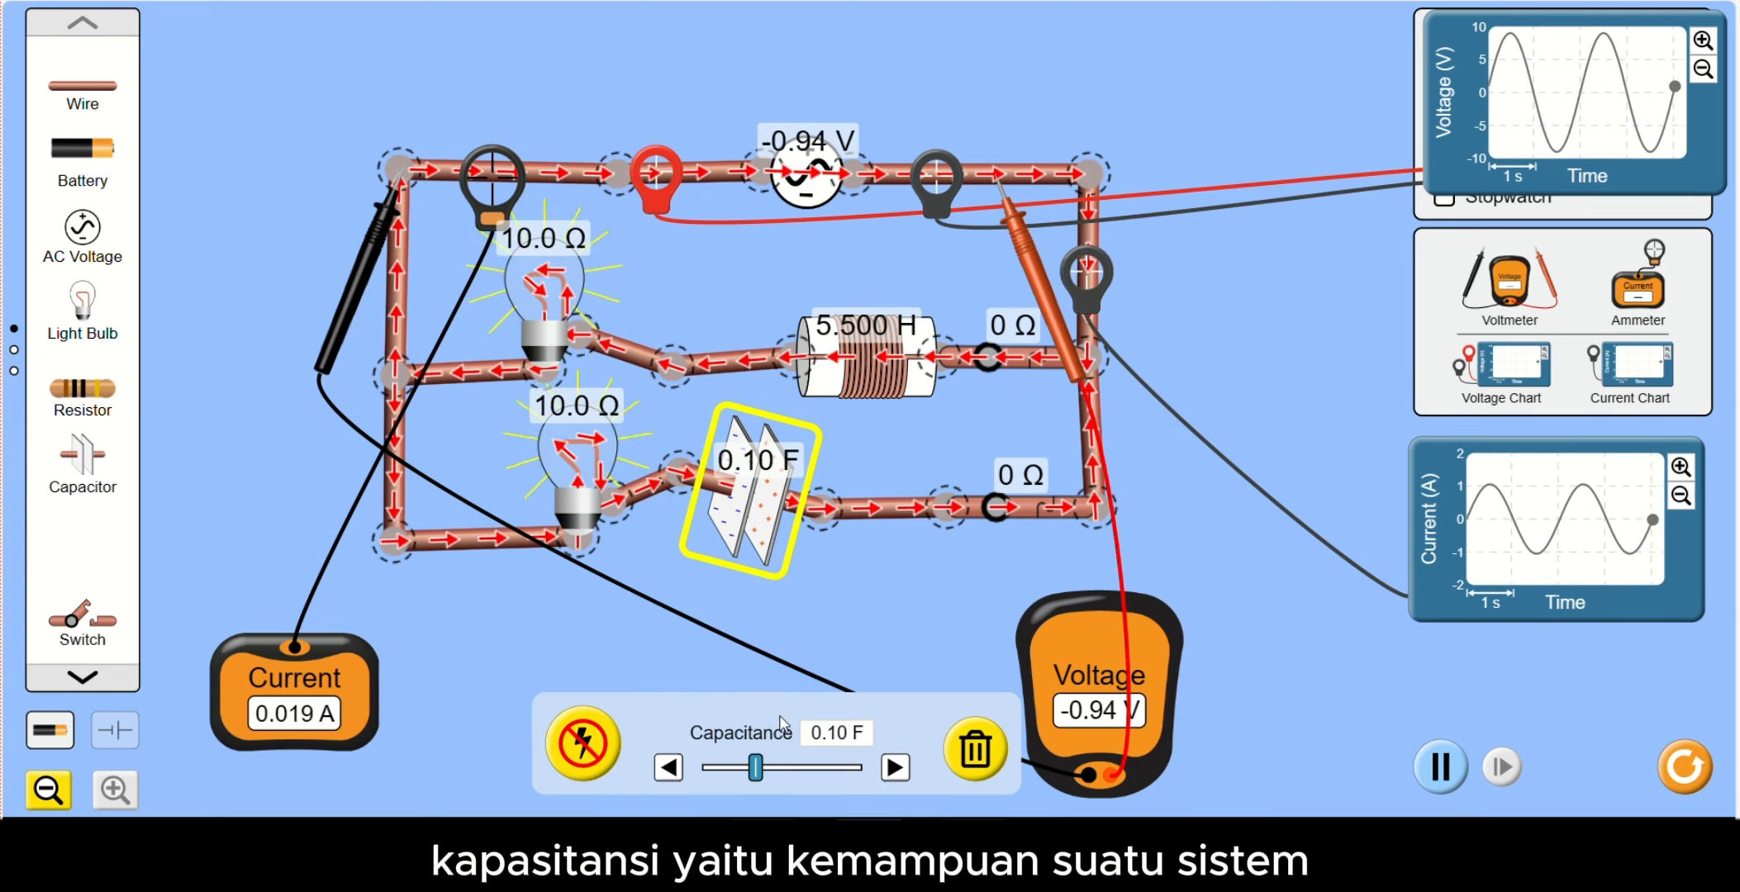
{"action": "left_click_drag", "start_coordinate": [758, 780], "coordinate": [879, 791]}
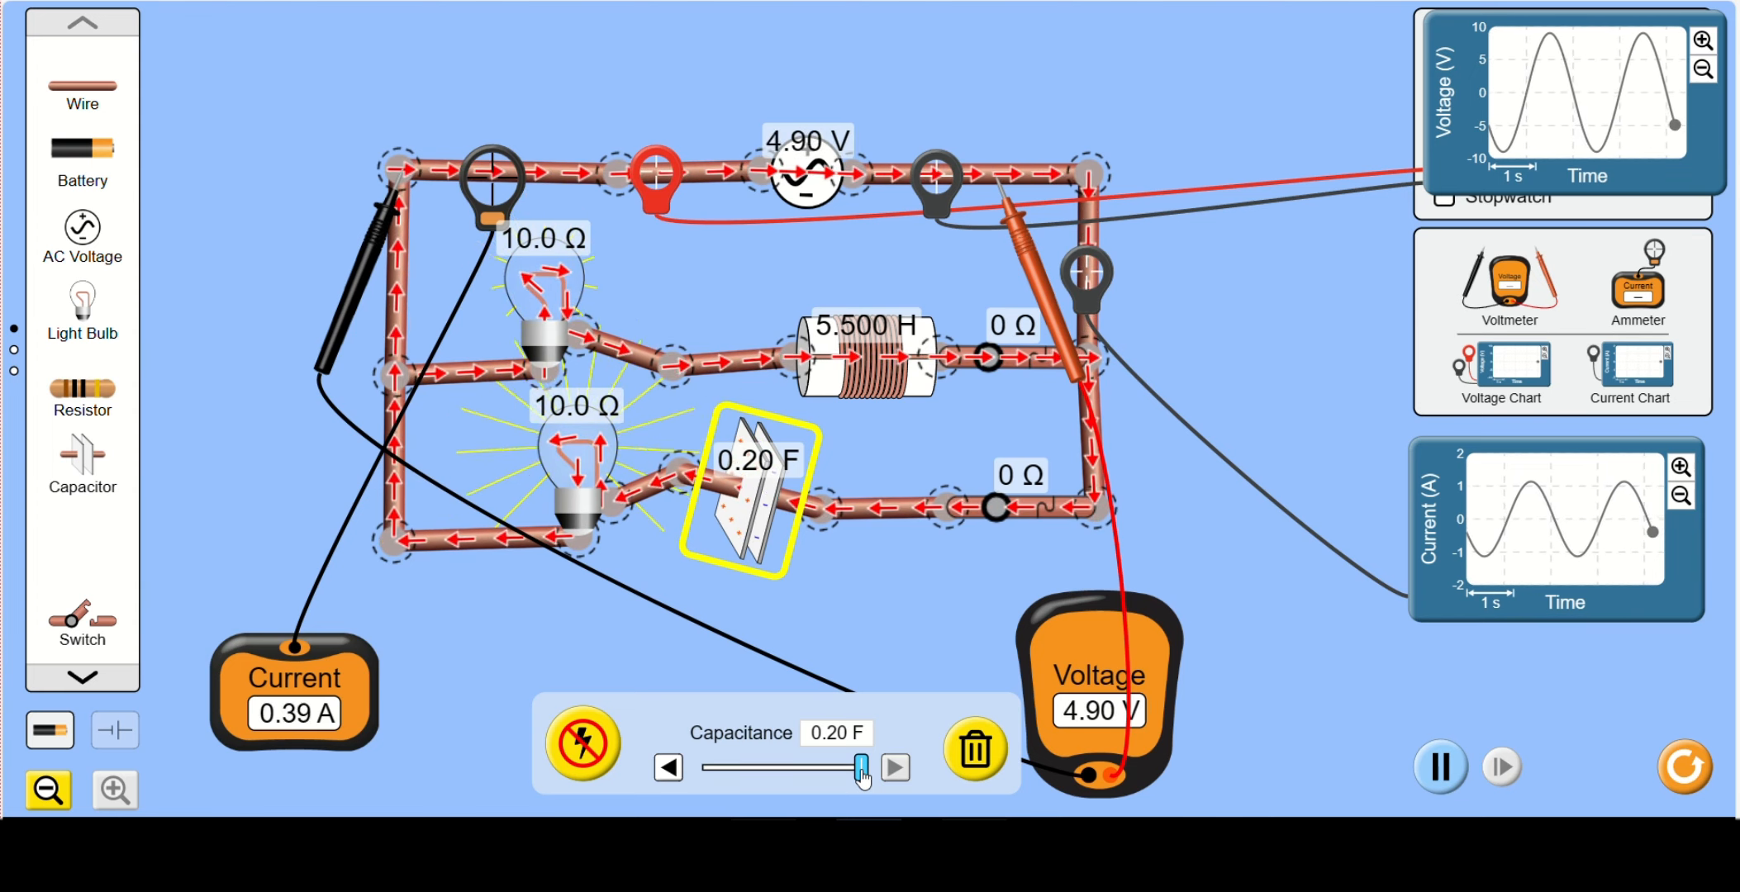
{"action": "left_click_drag", "start_coordinate": [862, 775], "coordinate": [702, 768]}
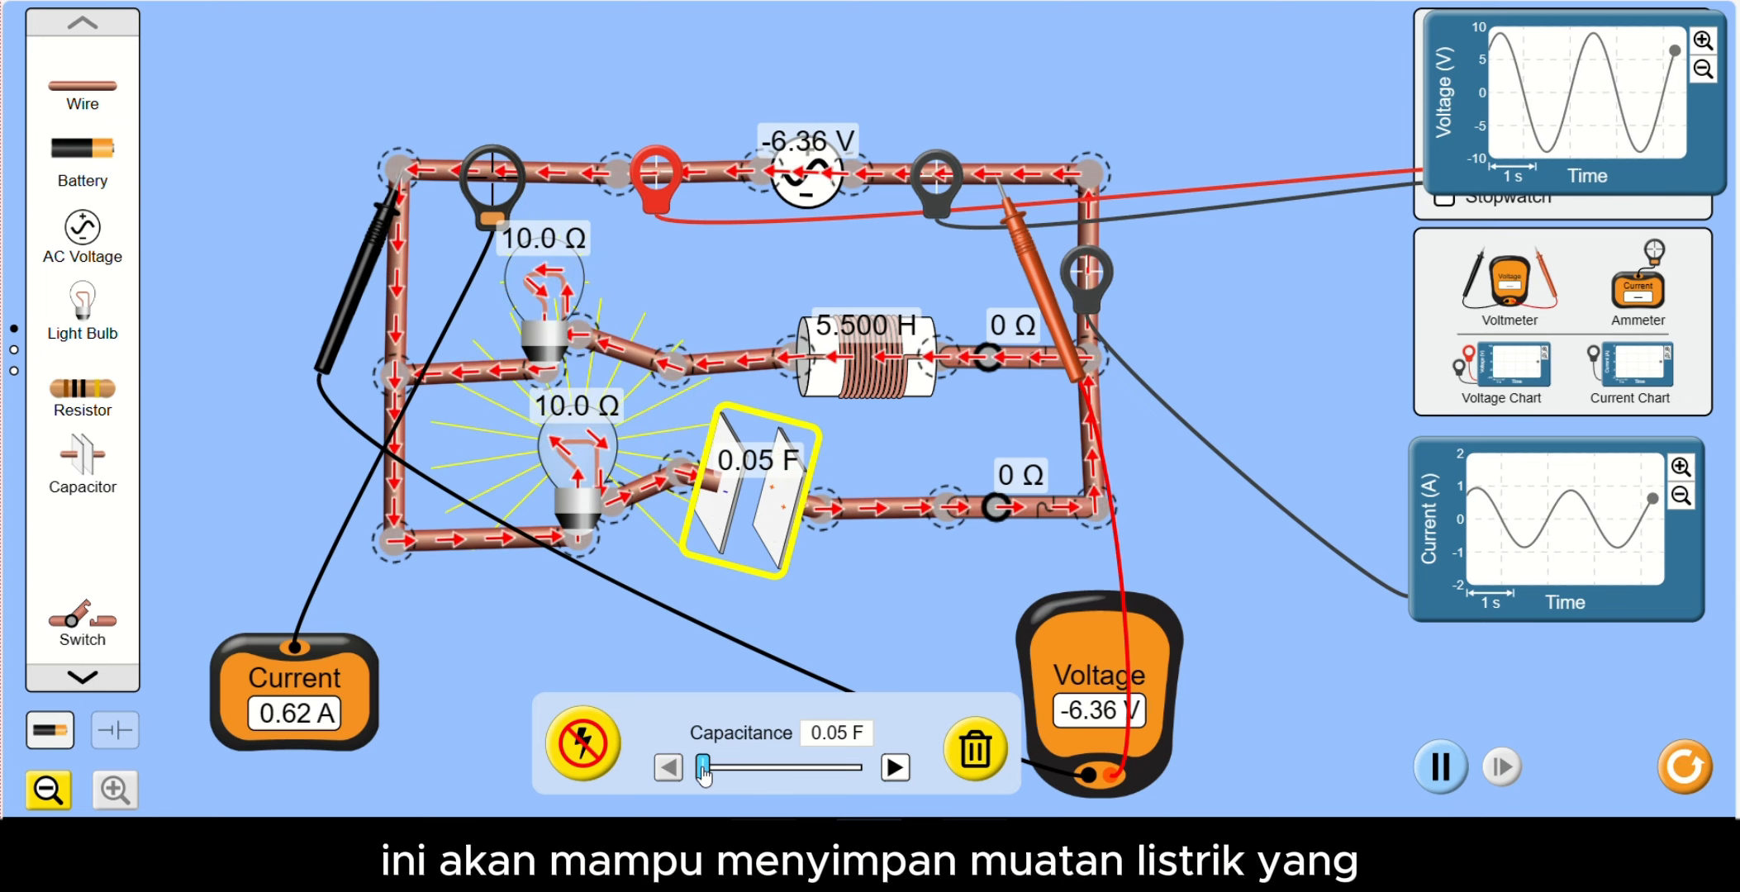
{"action": "left_click_drag", "start_coordinate": [703, 772], "coordinate": [865, 774]}
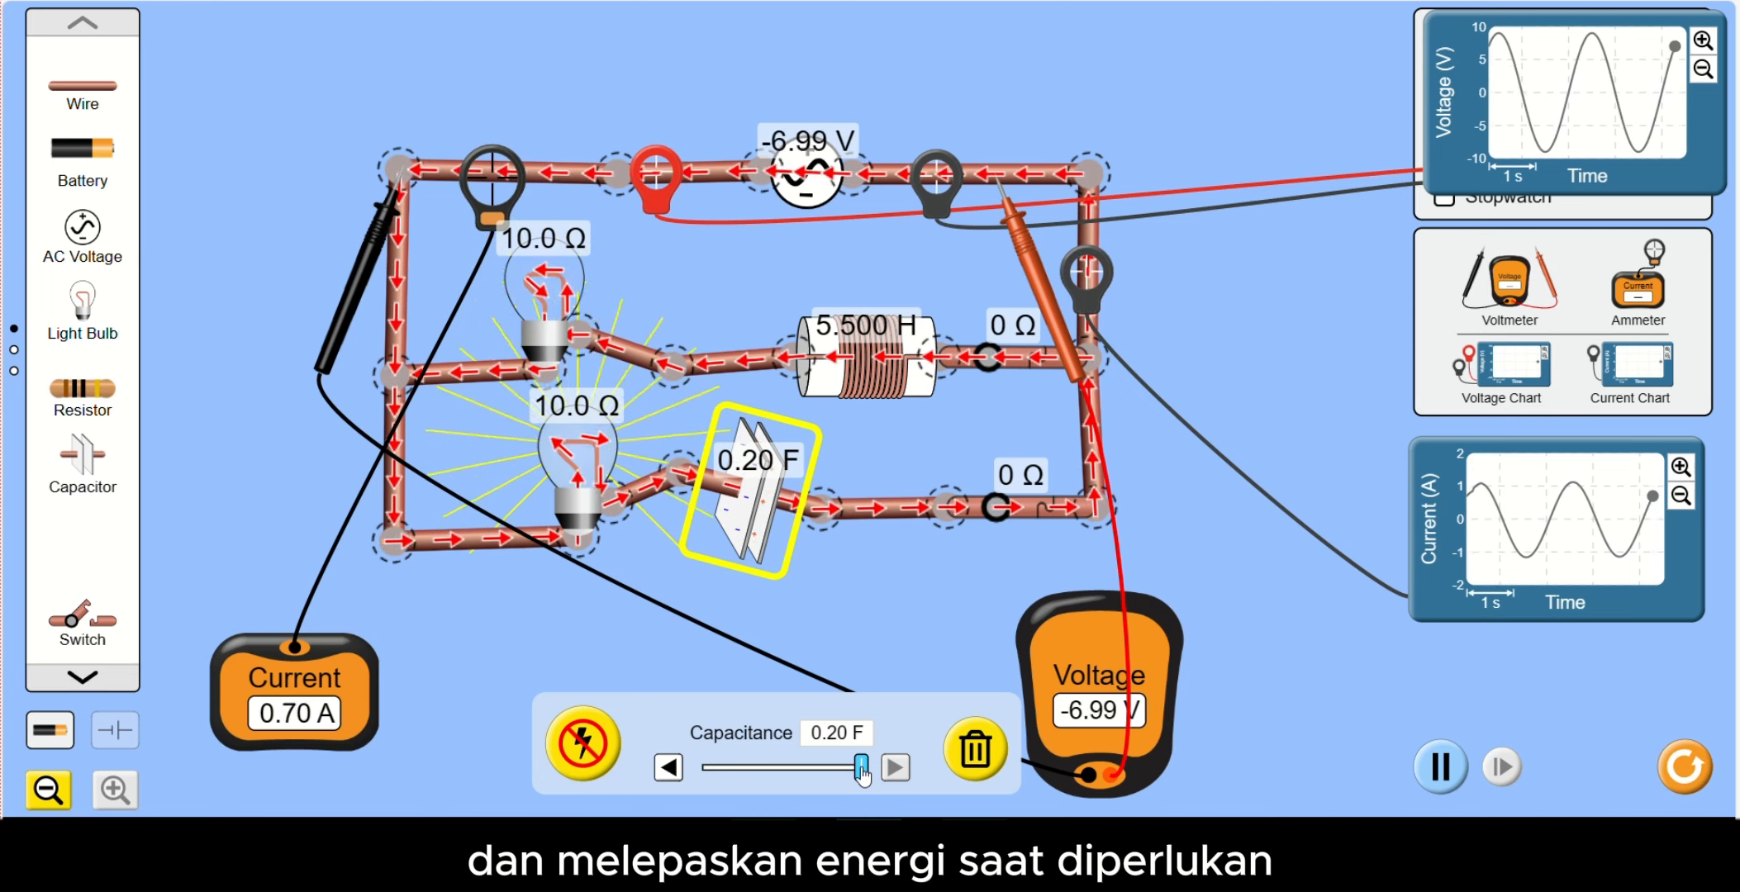
{"action": "left_click_drag", "start_coordinate": [862, 768], "coordinate": [635, 758]}
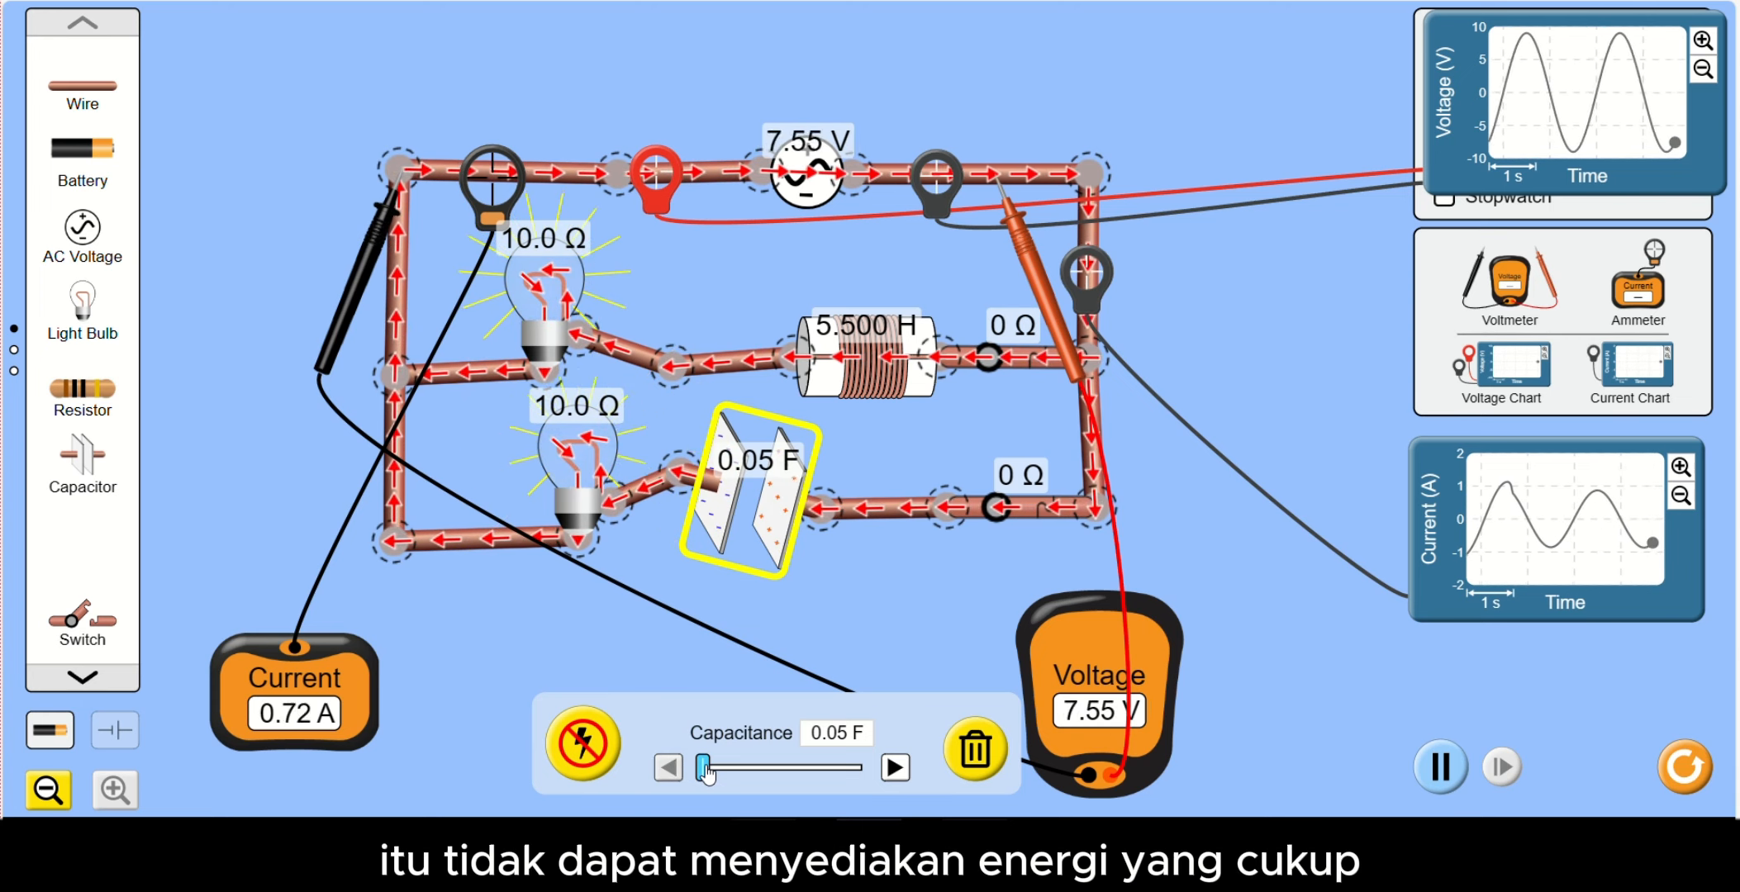
{"action": "left_click_drag", "start_coordinate": [711, 770], "coordinate": [735, 782]}
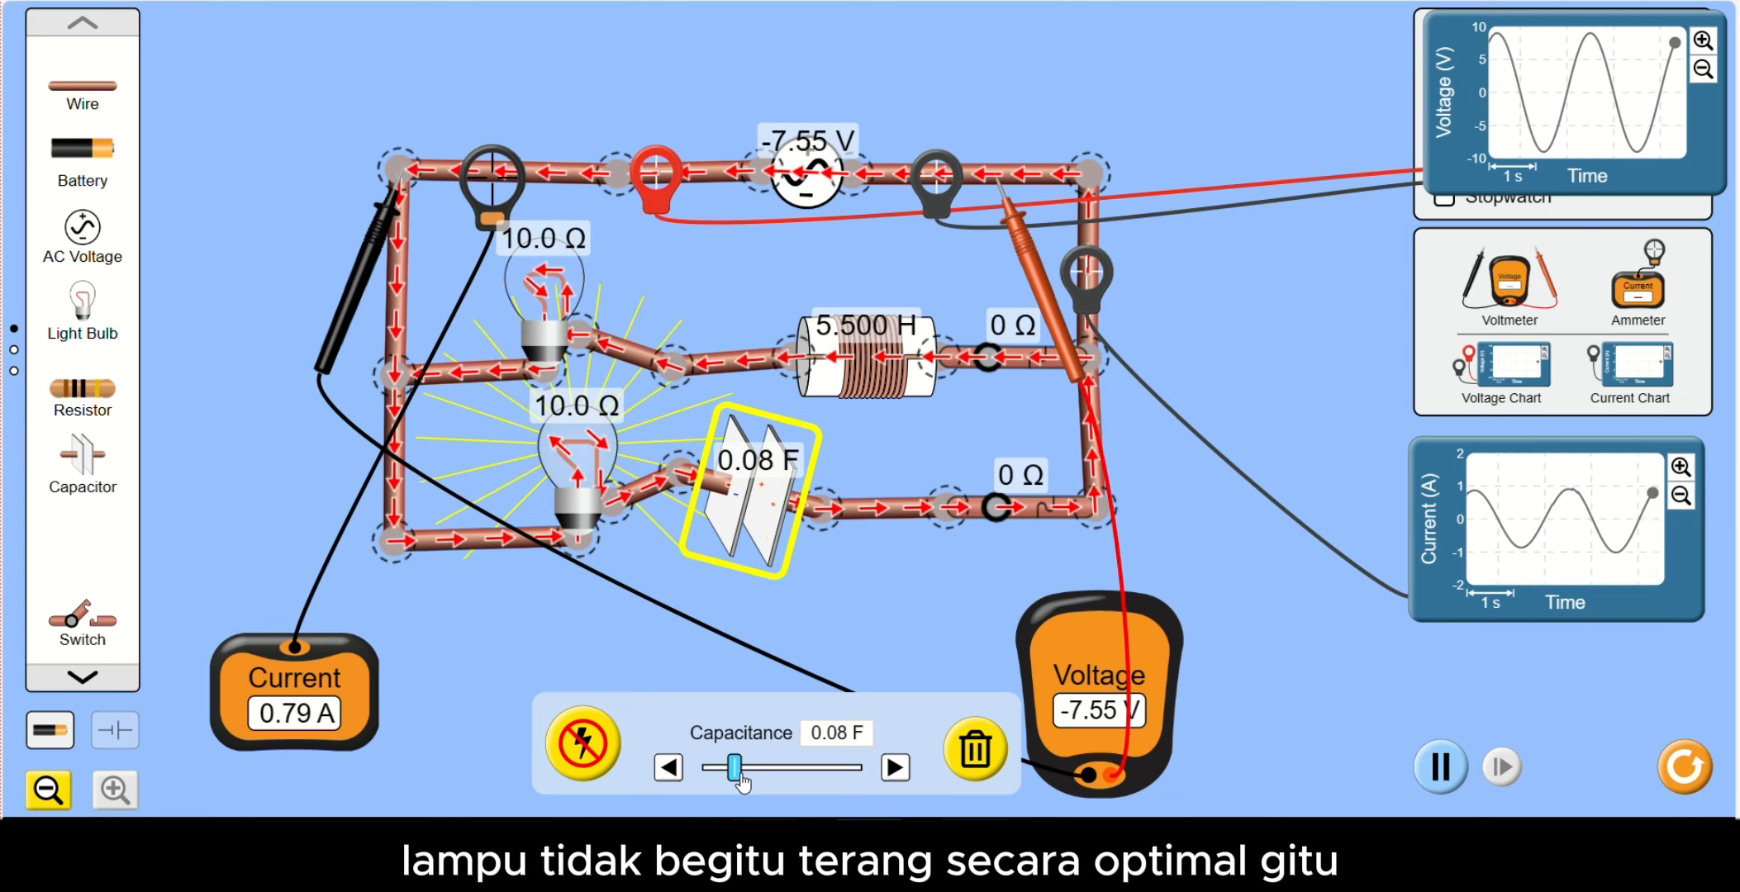
{"action": "left_click_drag", "start_coordinate": [742, 782], "coordinate": [802, 781]}
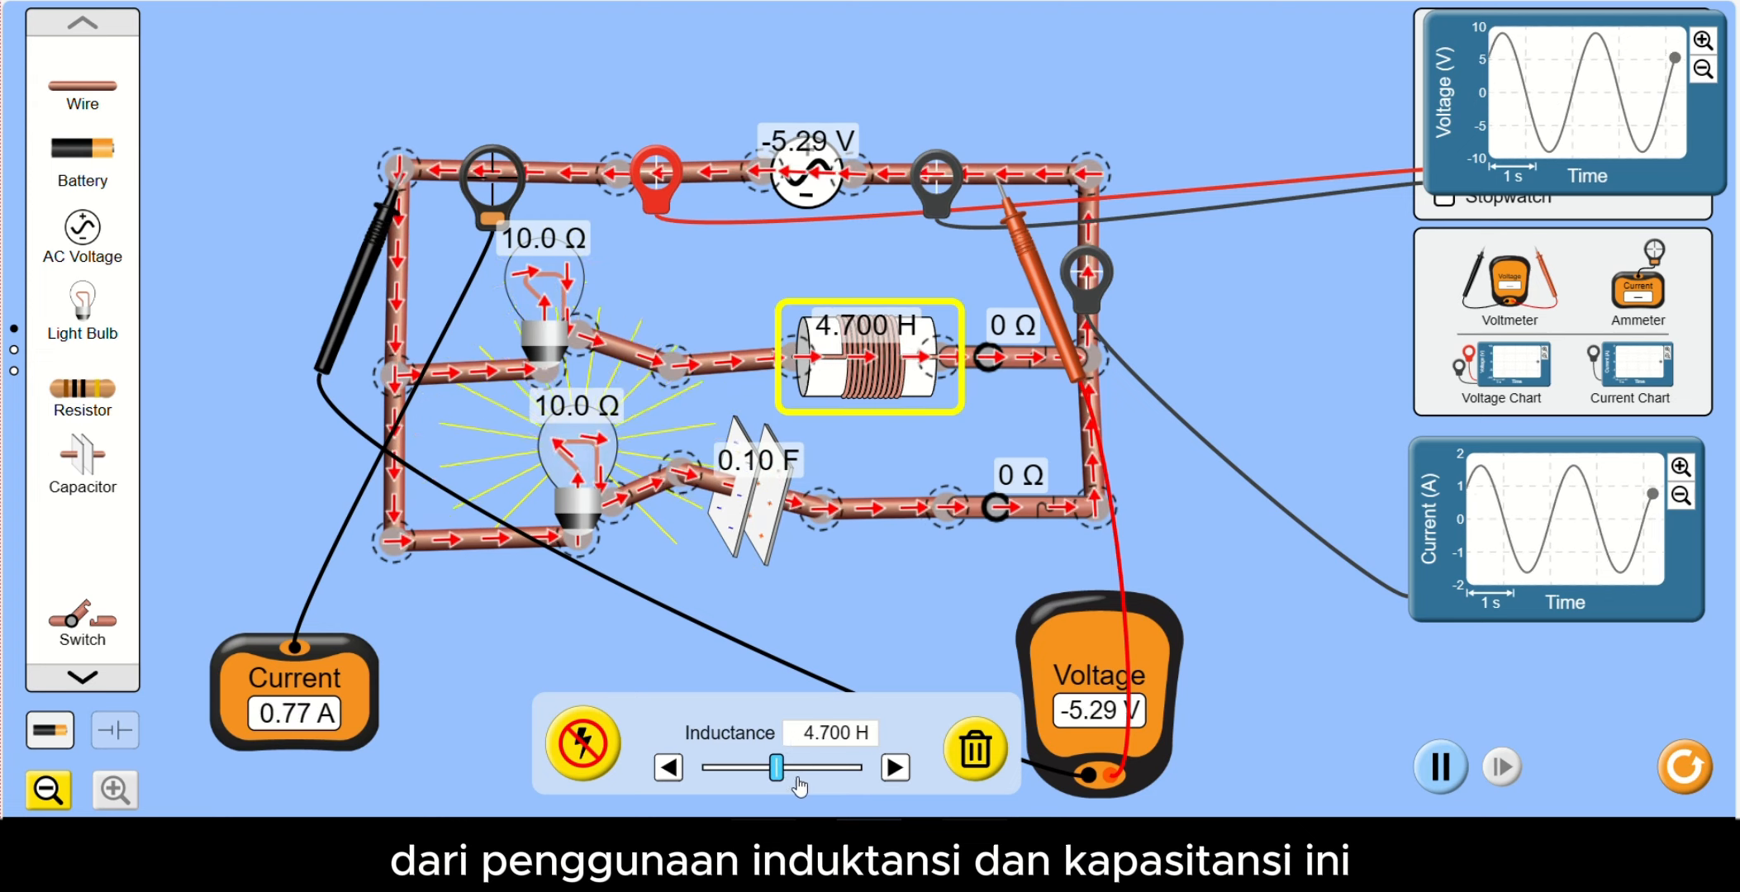
- Set the inductor's inductance to 5.500 H, reduce the capacitor's capacitance to 0.05 F and keep the capacitor selected
{"action": "mouse_move", "coordinate": [781, 789]}
{"action": "left_mouse_down"}
{"action": "mouse_move", "coordinate": [863, 794]}
{"action": "mouse_move", "coordinate": [702, 778]}
{"action": "mouse_move", "coordinate": [787, 785]}
{"action": "left_mouse_up"}
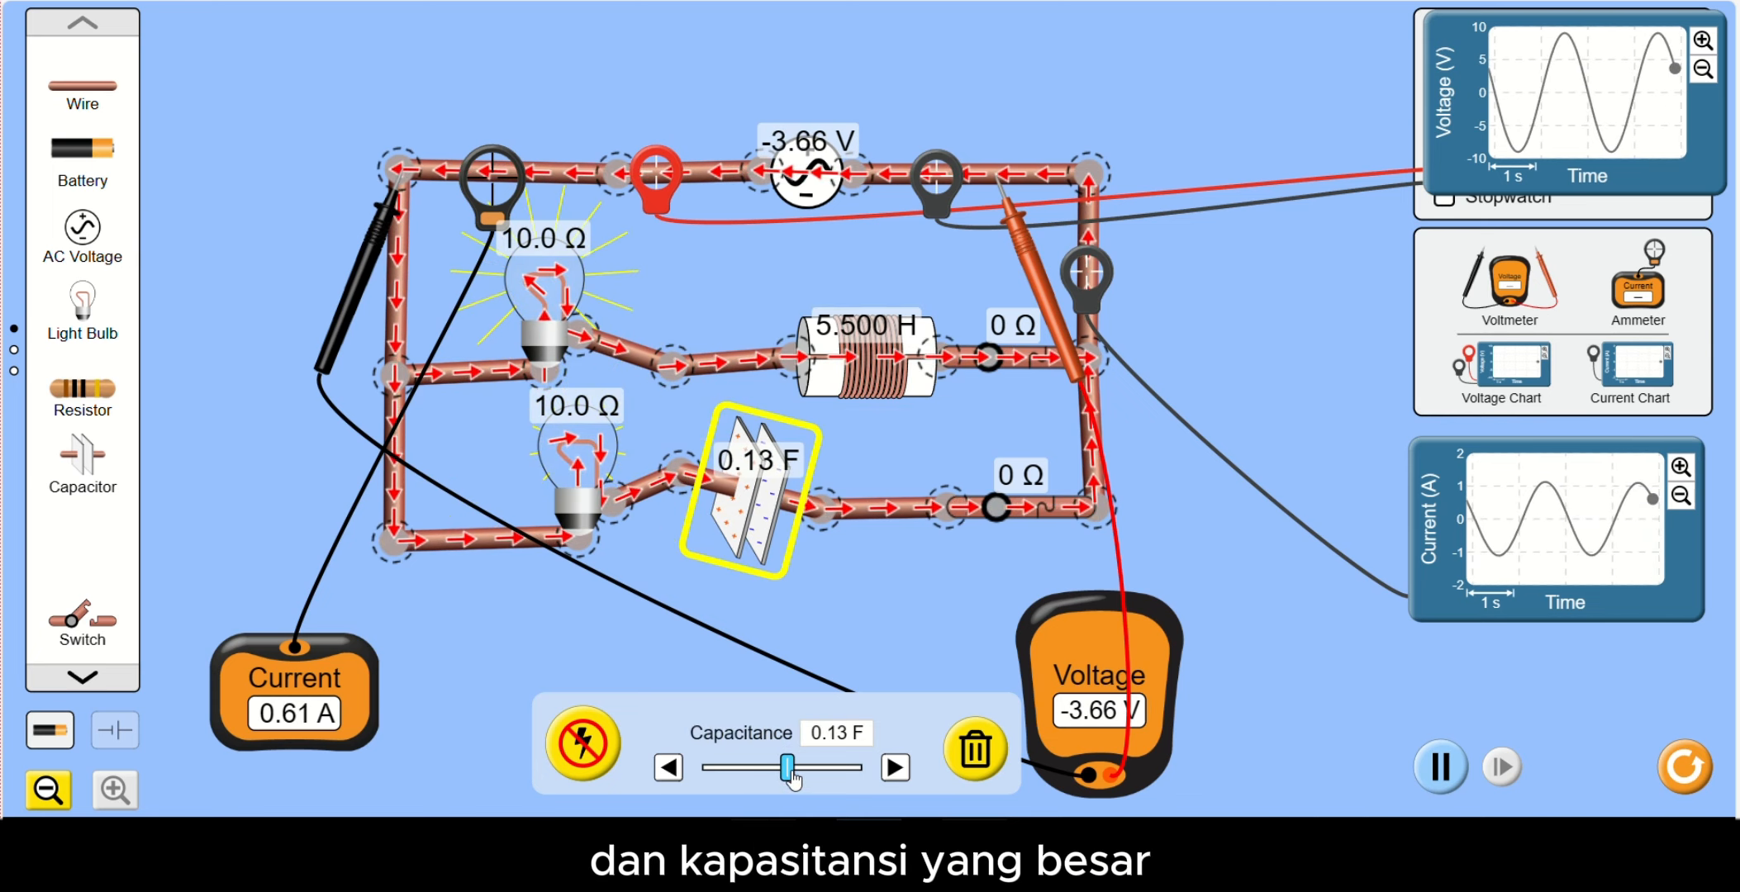
{"action": "left_click_drag", "start_coordinate": [792, 778], "coordinate": [706, 769]}
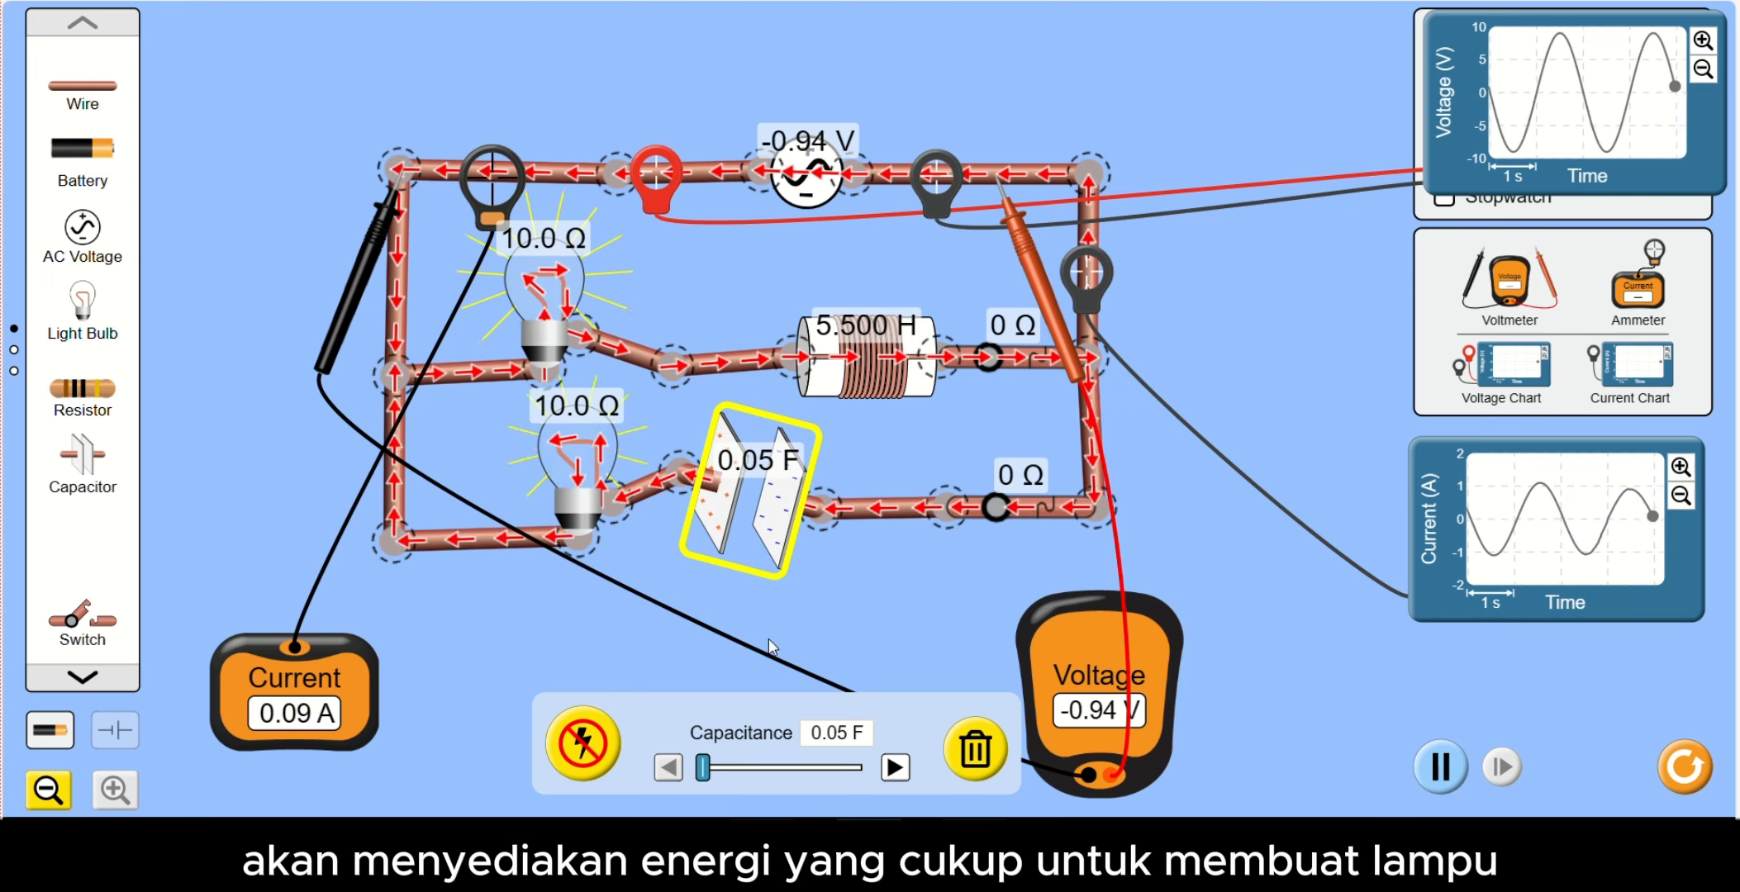
{"action": "left_click", "coordinate": [785, 589]}
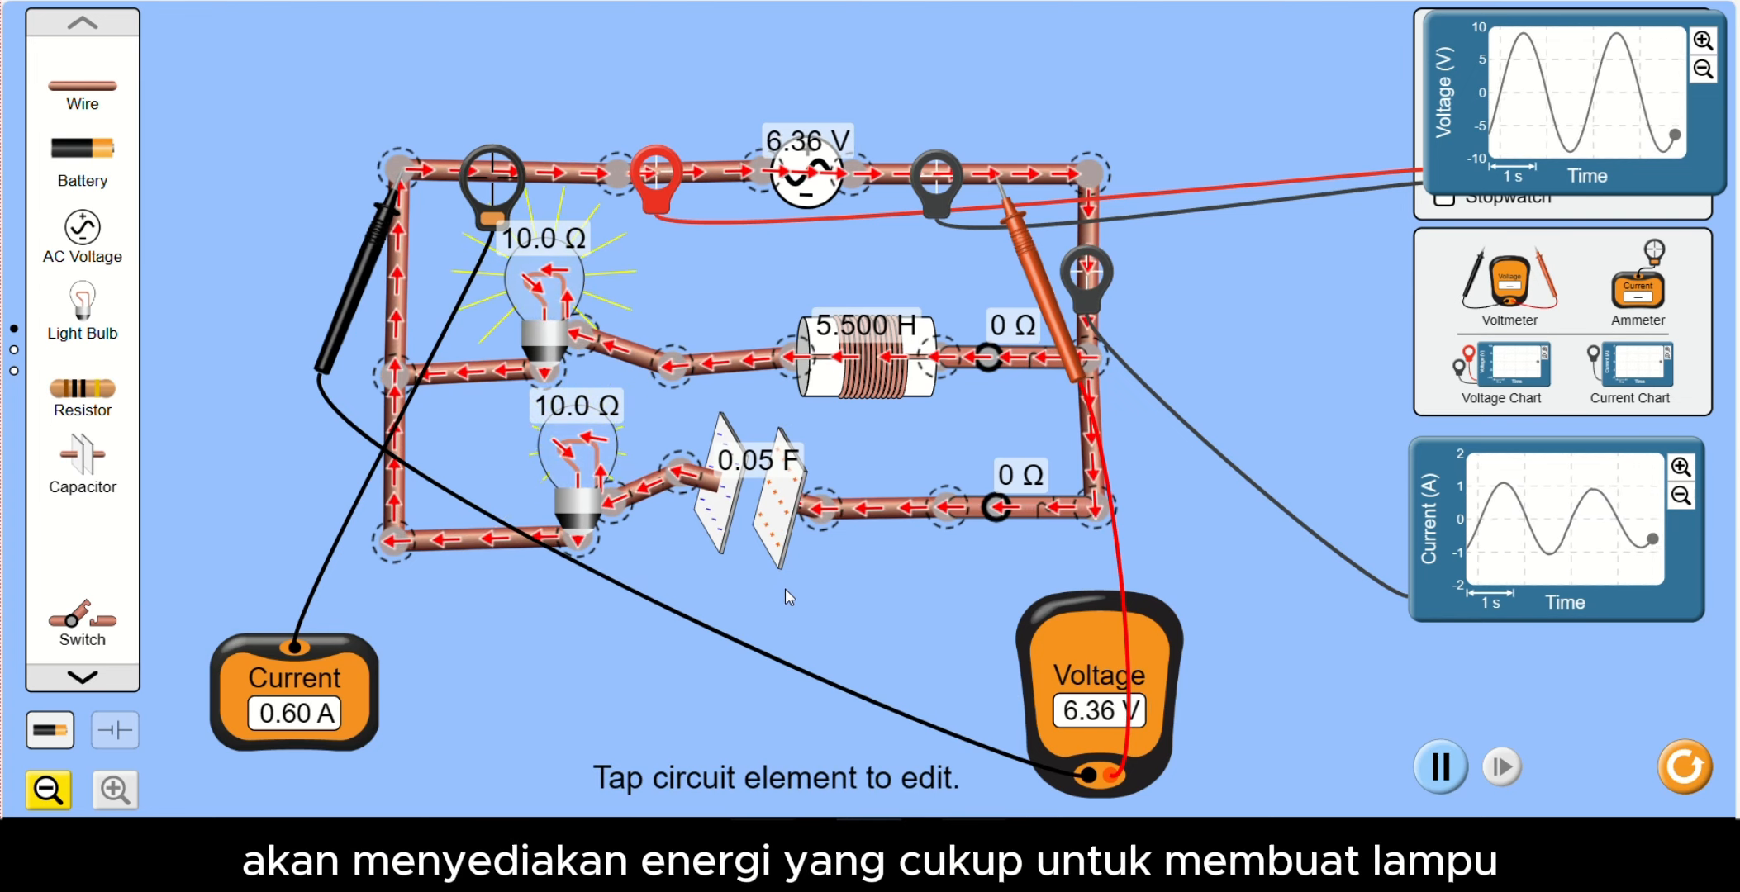
{"action": "left_click", "coordinate": [806, 506]}
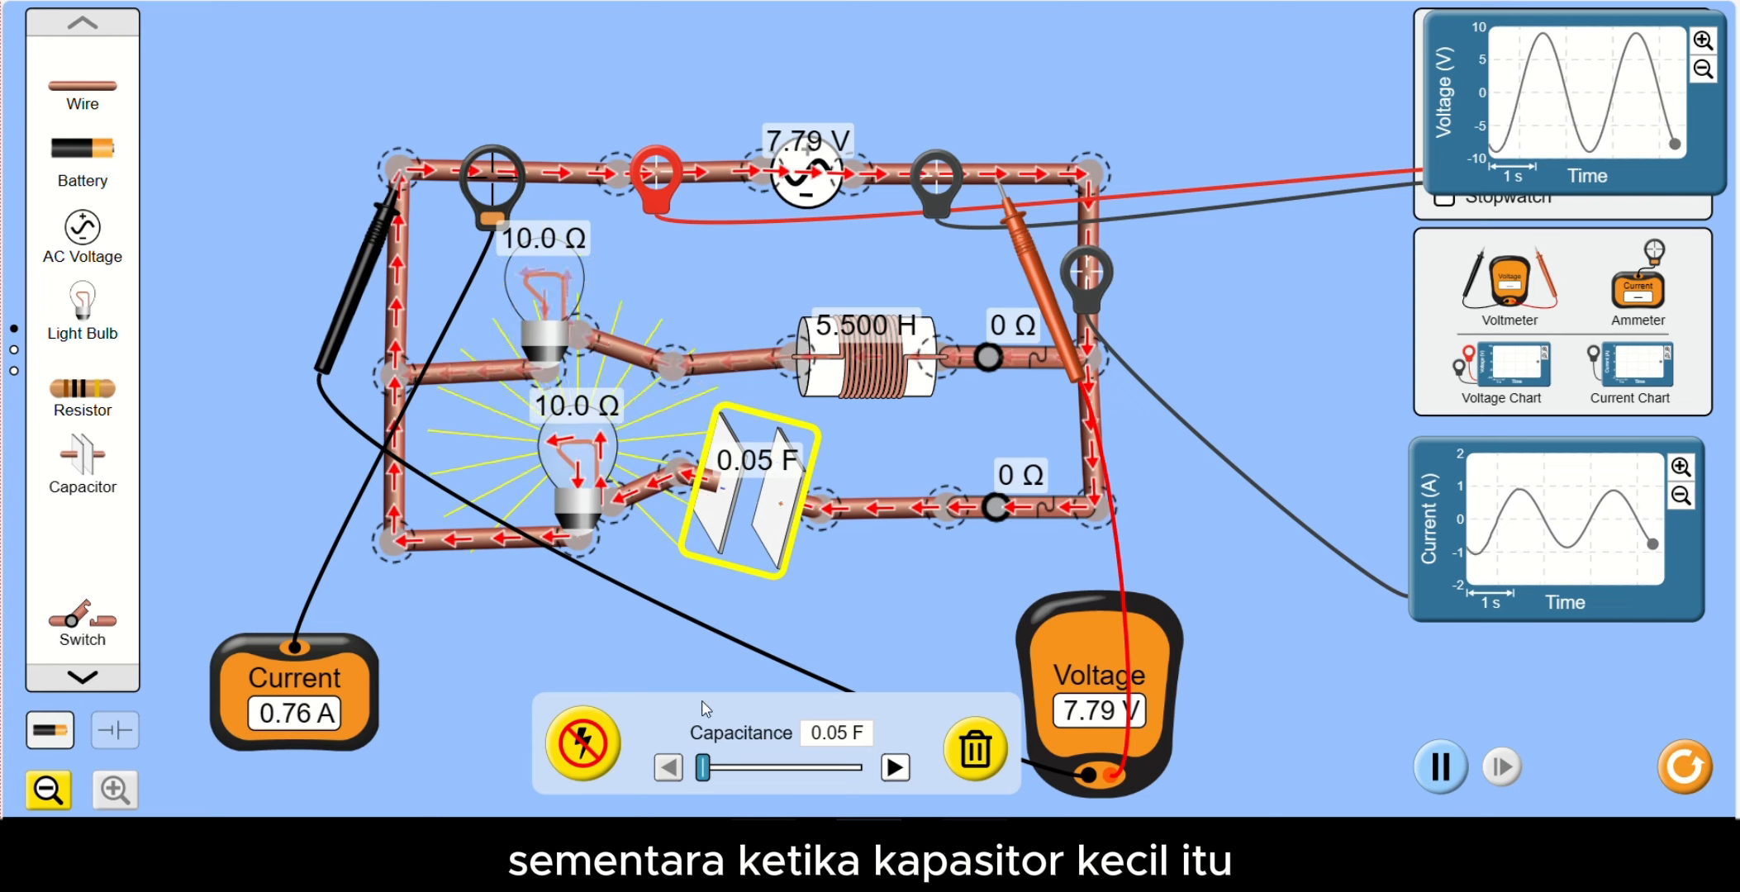
- Set the capacitor's capacitance to 0.10 F and deselect it
{"action": "left_click_drag", "start_coordinate": [702, 781], "coordinate": [754, 791]}
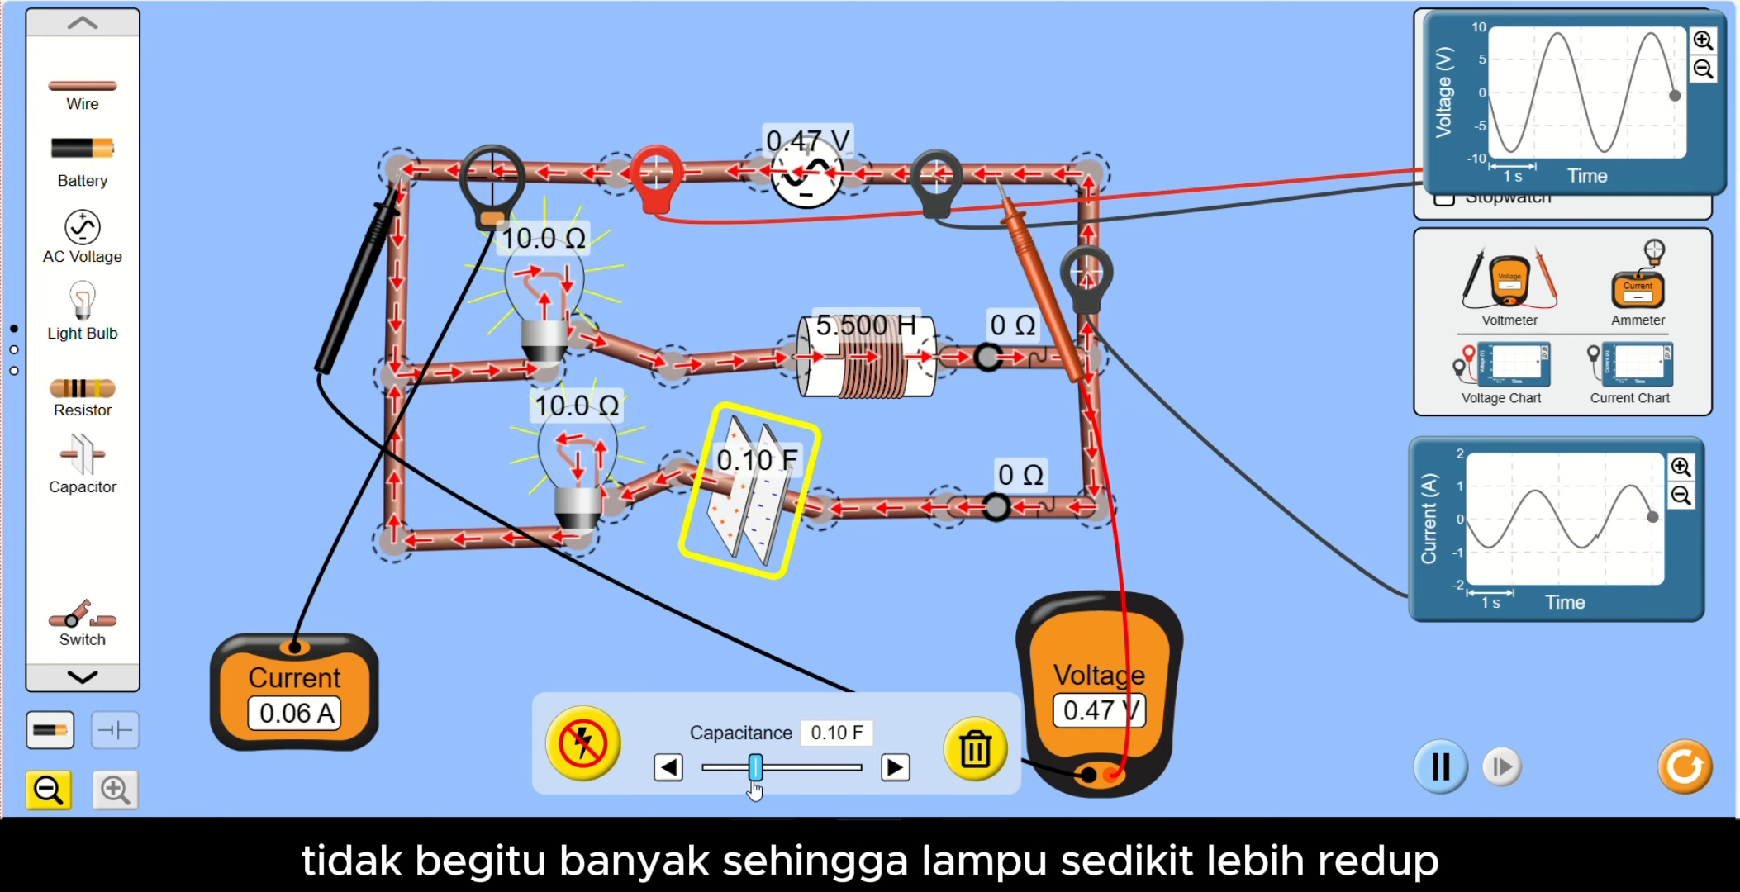
{"action": "left_click", "coordinate": [790, 631]}
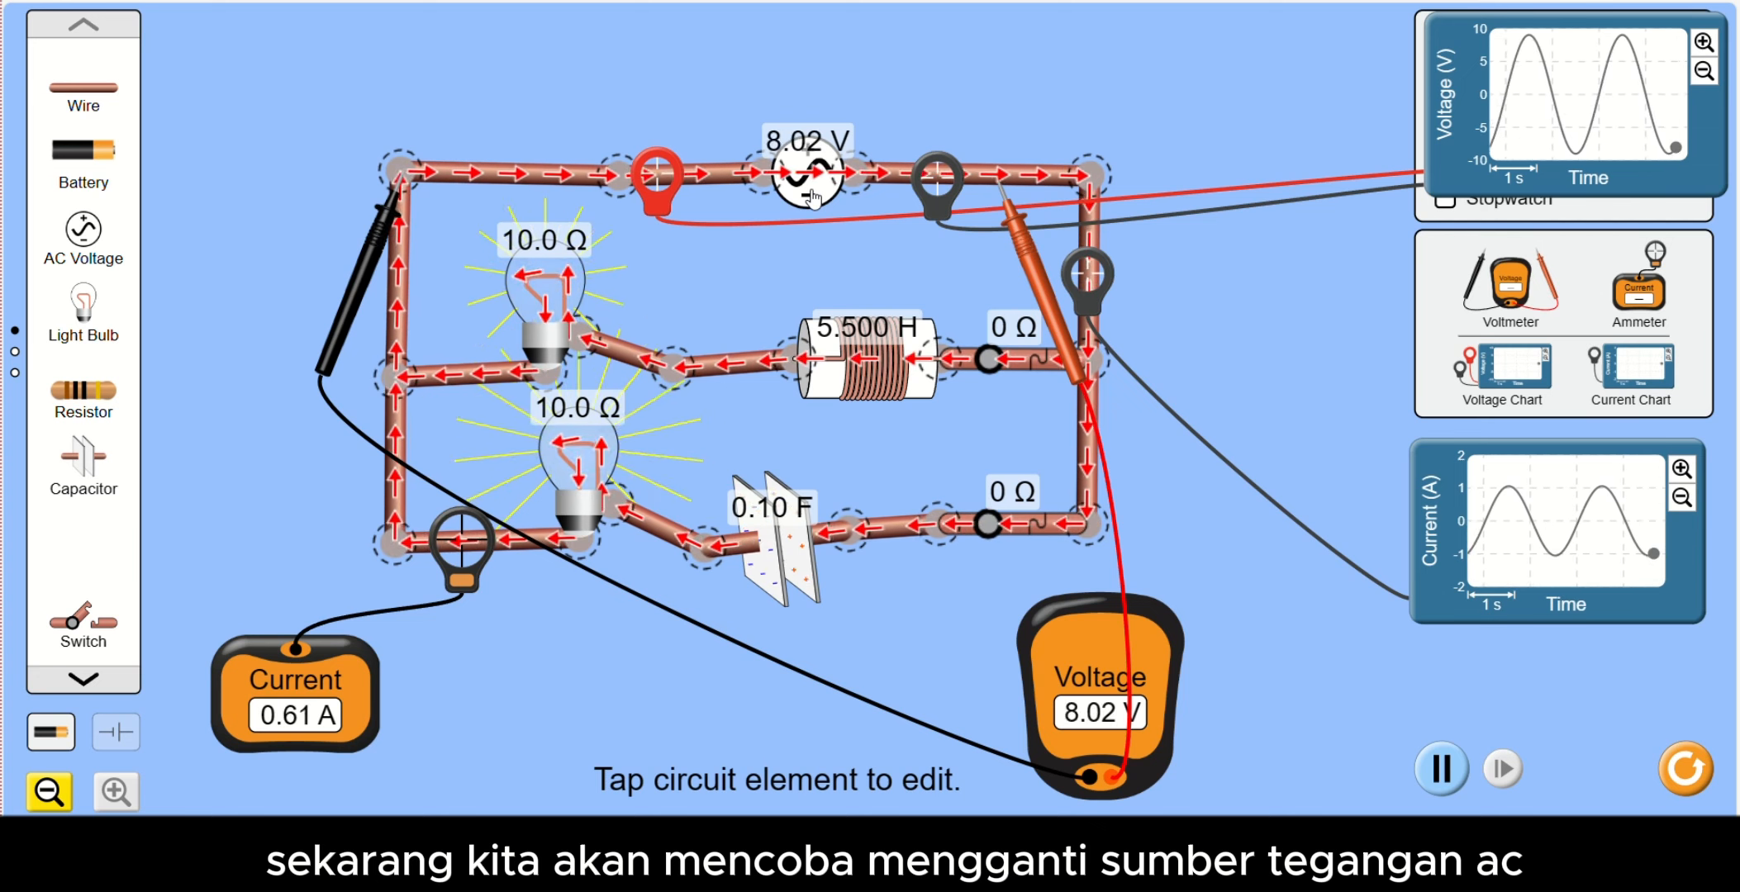
- Replace the AC voltage source in the main wire with a 9.0 V battery joined to both open wire ends
{"action": "left_click", "coordinate": [812, 197]}
{"action": "left_click", "coordinate": [1080, 753]}
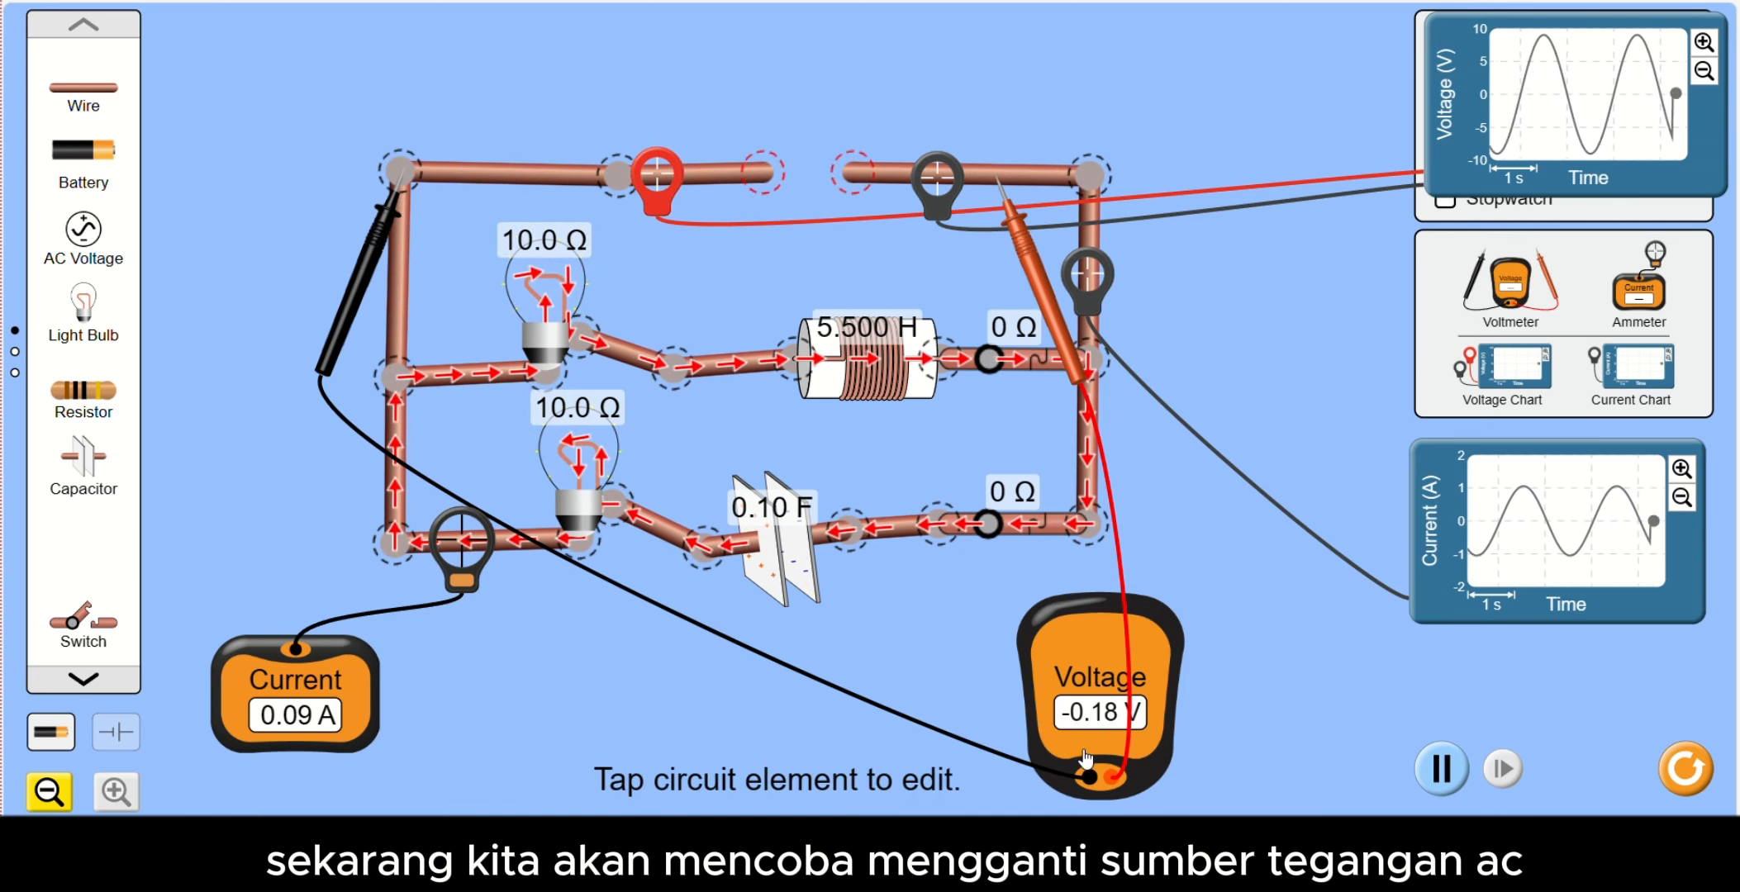
{"action": "left_click_drag", "start_coordinate": [762, 173], "coordinate": [727, 180]}
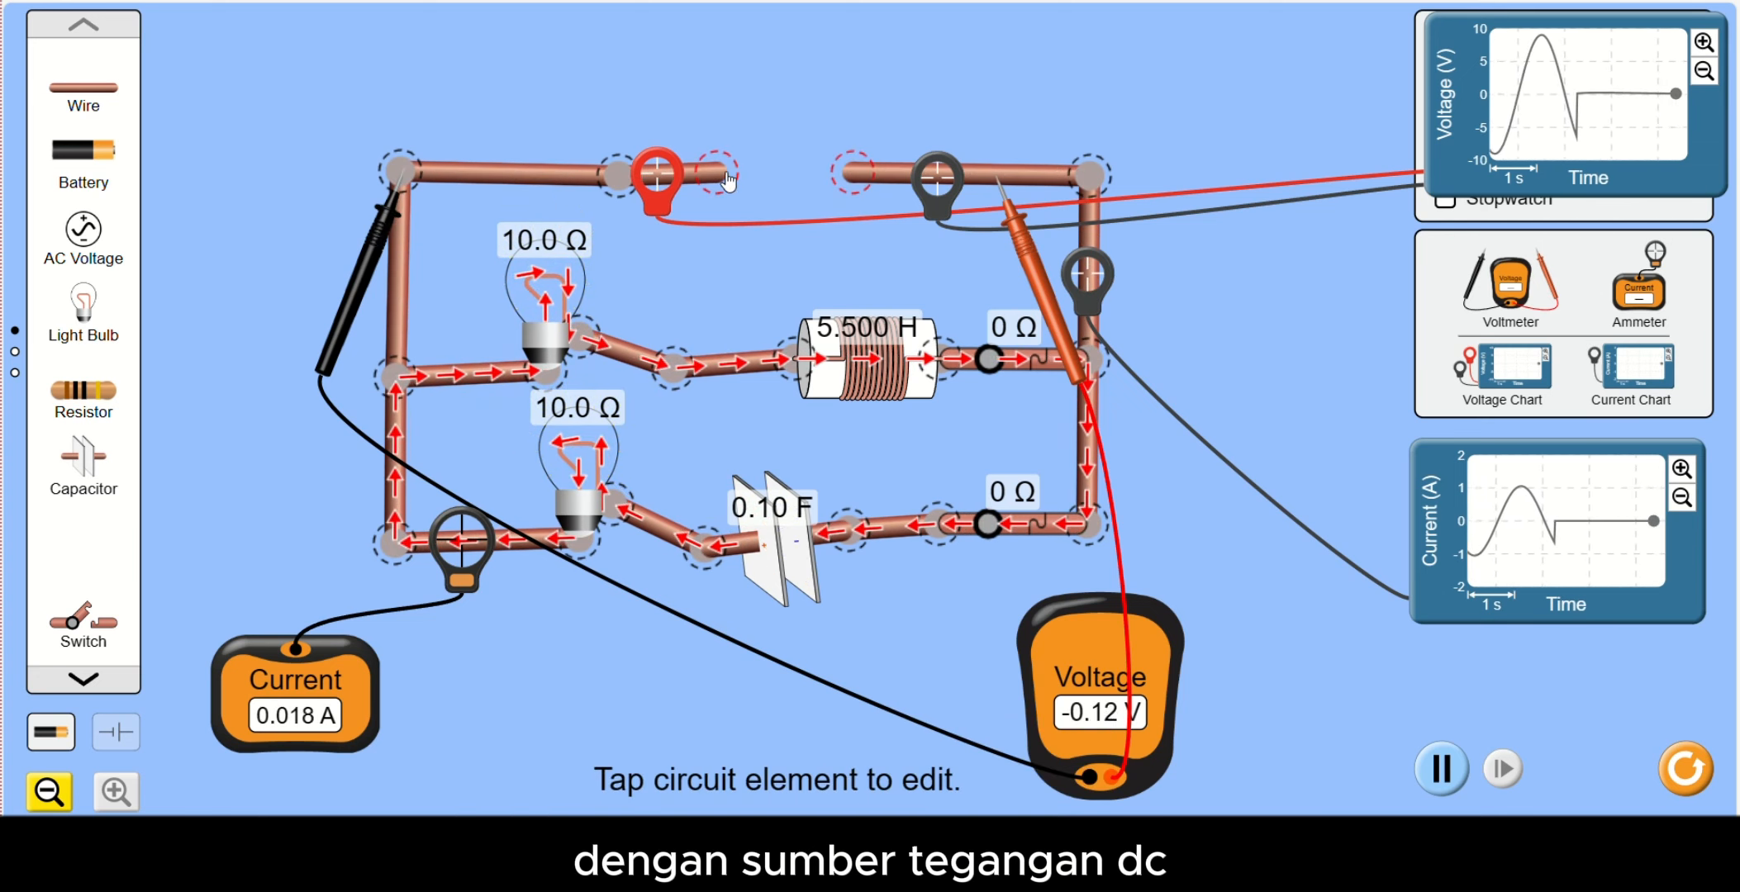
{"action": "left_click", "coordinate": [717, 175]}
{"action": "left_click_drag", "start_coordinate": [95, 152], "coordinate": [784, 176]}
{"action": "left_click_drag", "start_coordinate": [757, 109], "coordinate": [711, 157]}
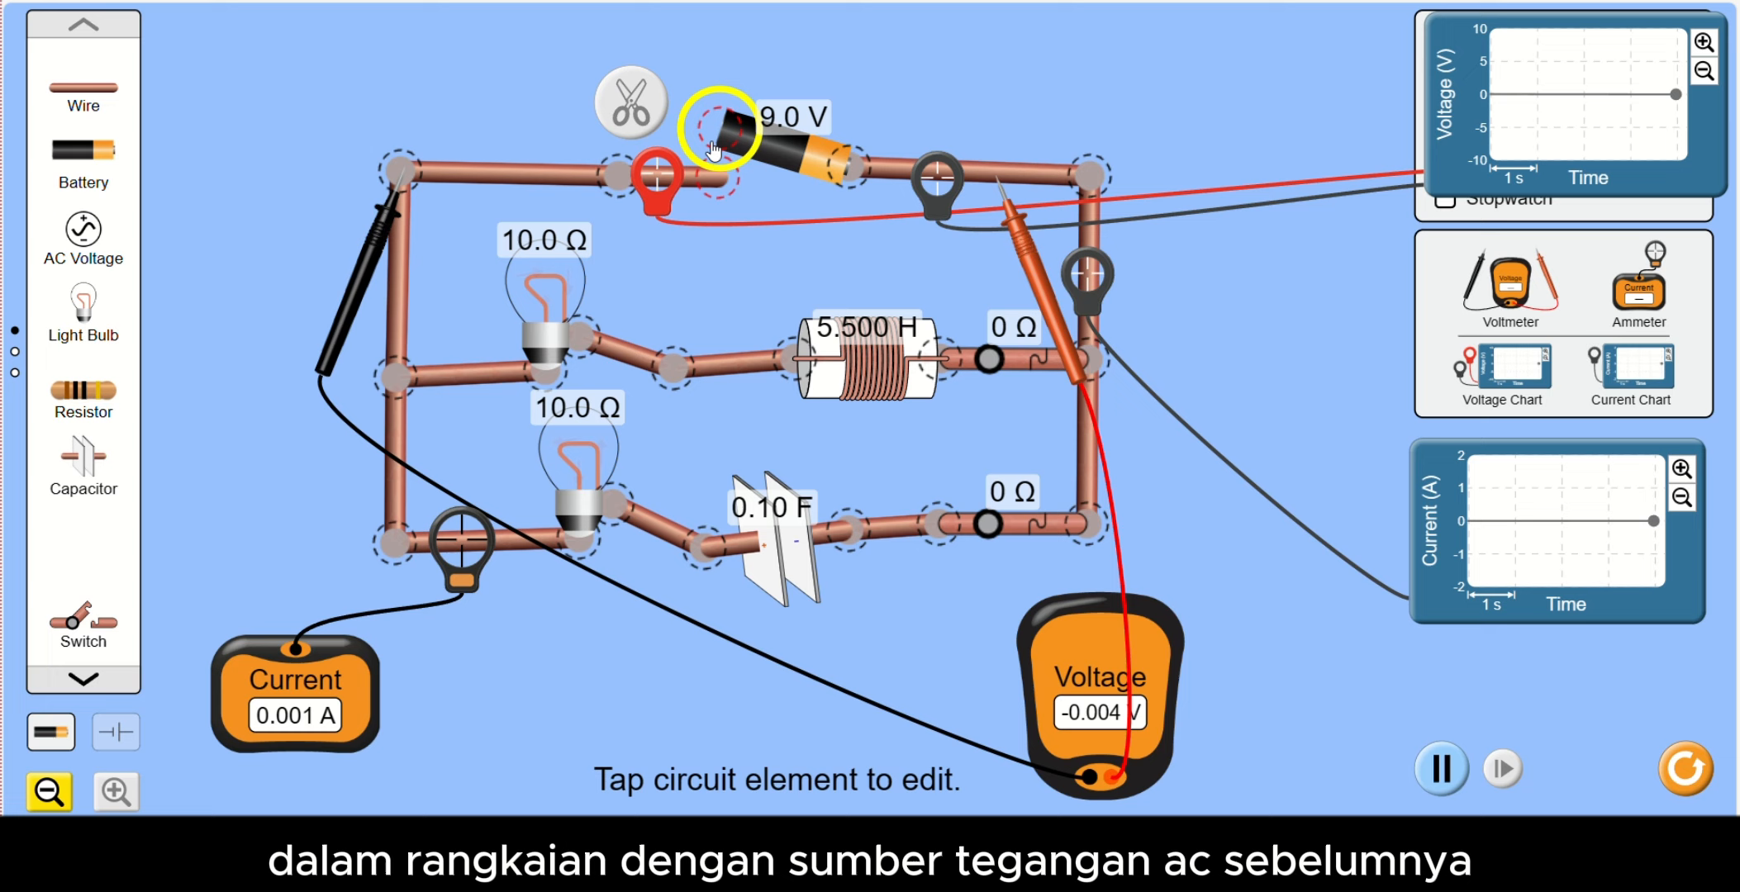
{"action": "left_click_drag", "start_coordinate": [714, 150], "coordinate": [712, 169]}
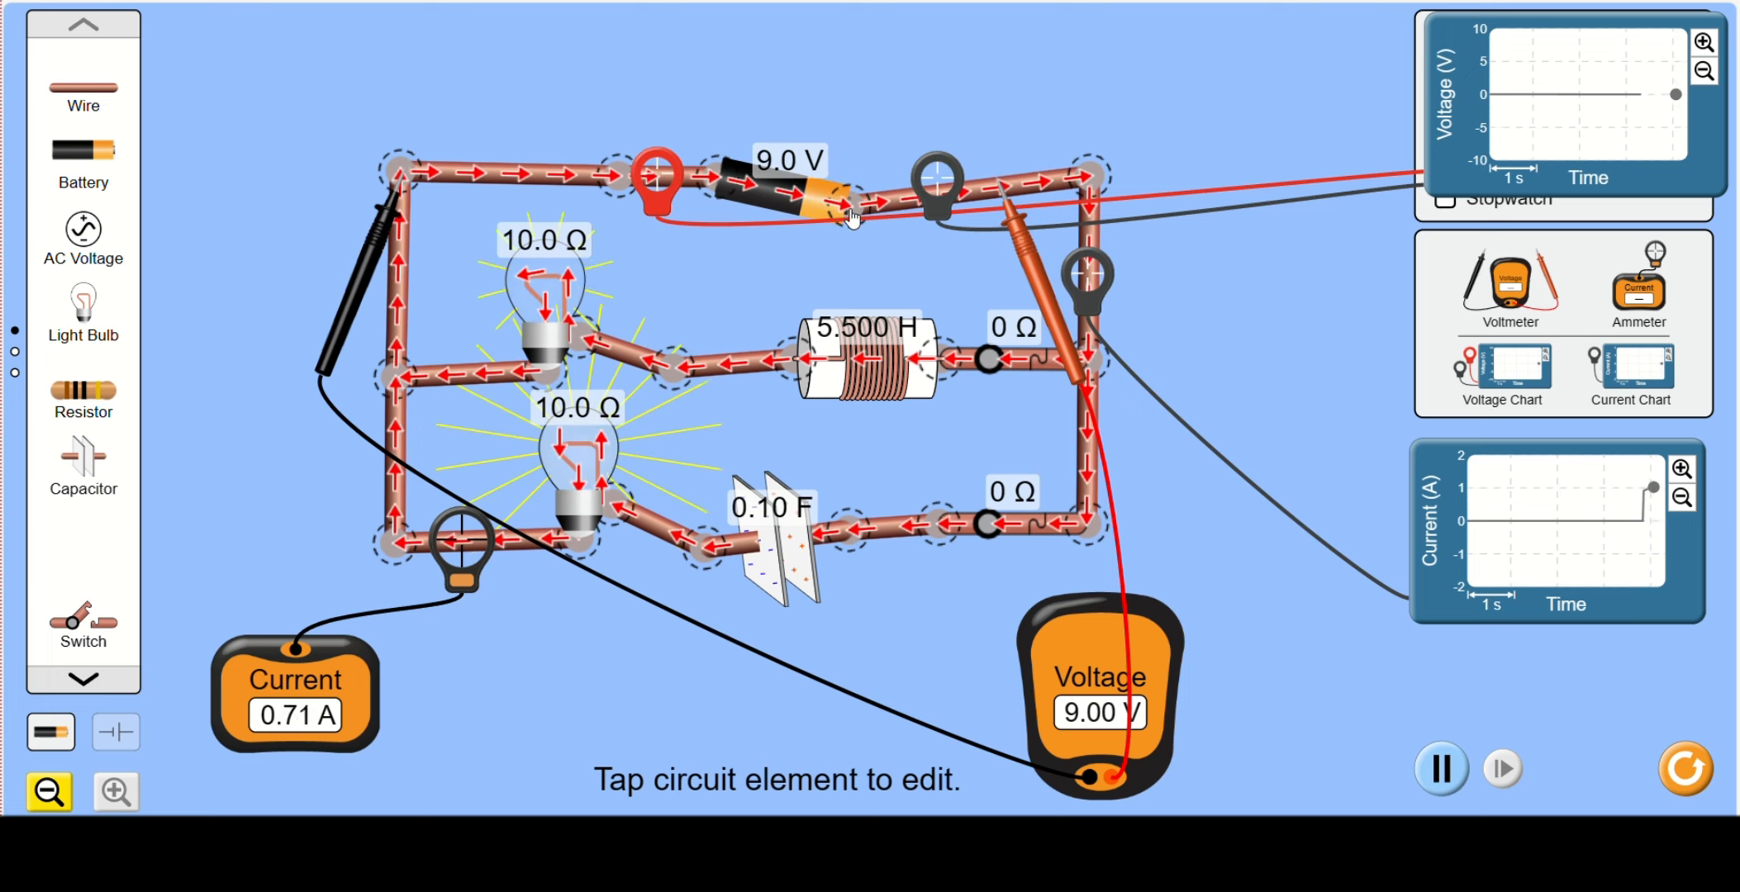
{"action": "left_click_drag", "start_coordinate": [852, 208], "coordinate": [852, 187]}
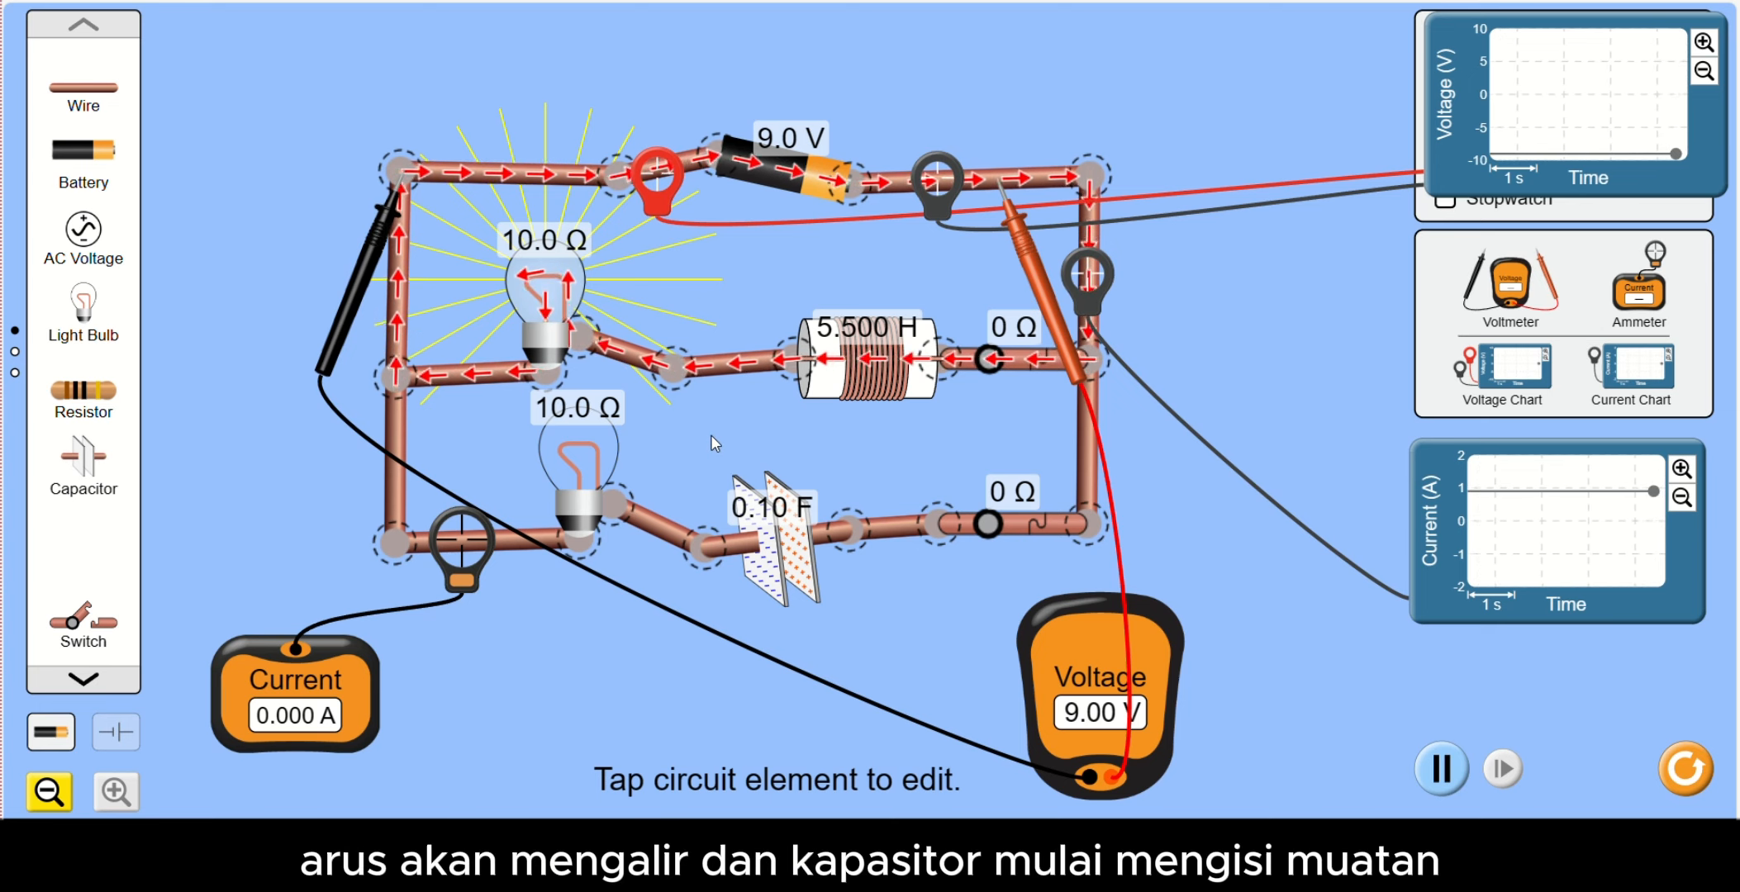
- Delete the capacitor and the inductor, and connect a new 0.10 F capacitor in the upper bulb's branch in the inductor's place
{"action": "left_click", "coordinate": [768, 570]}
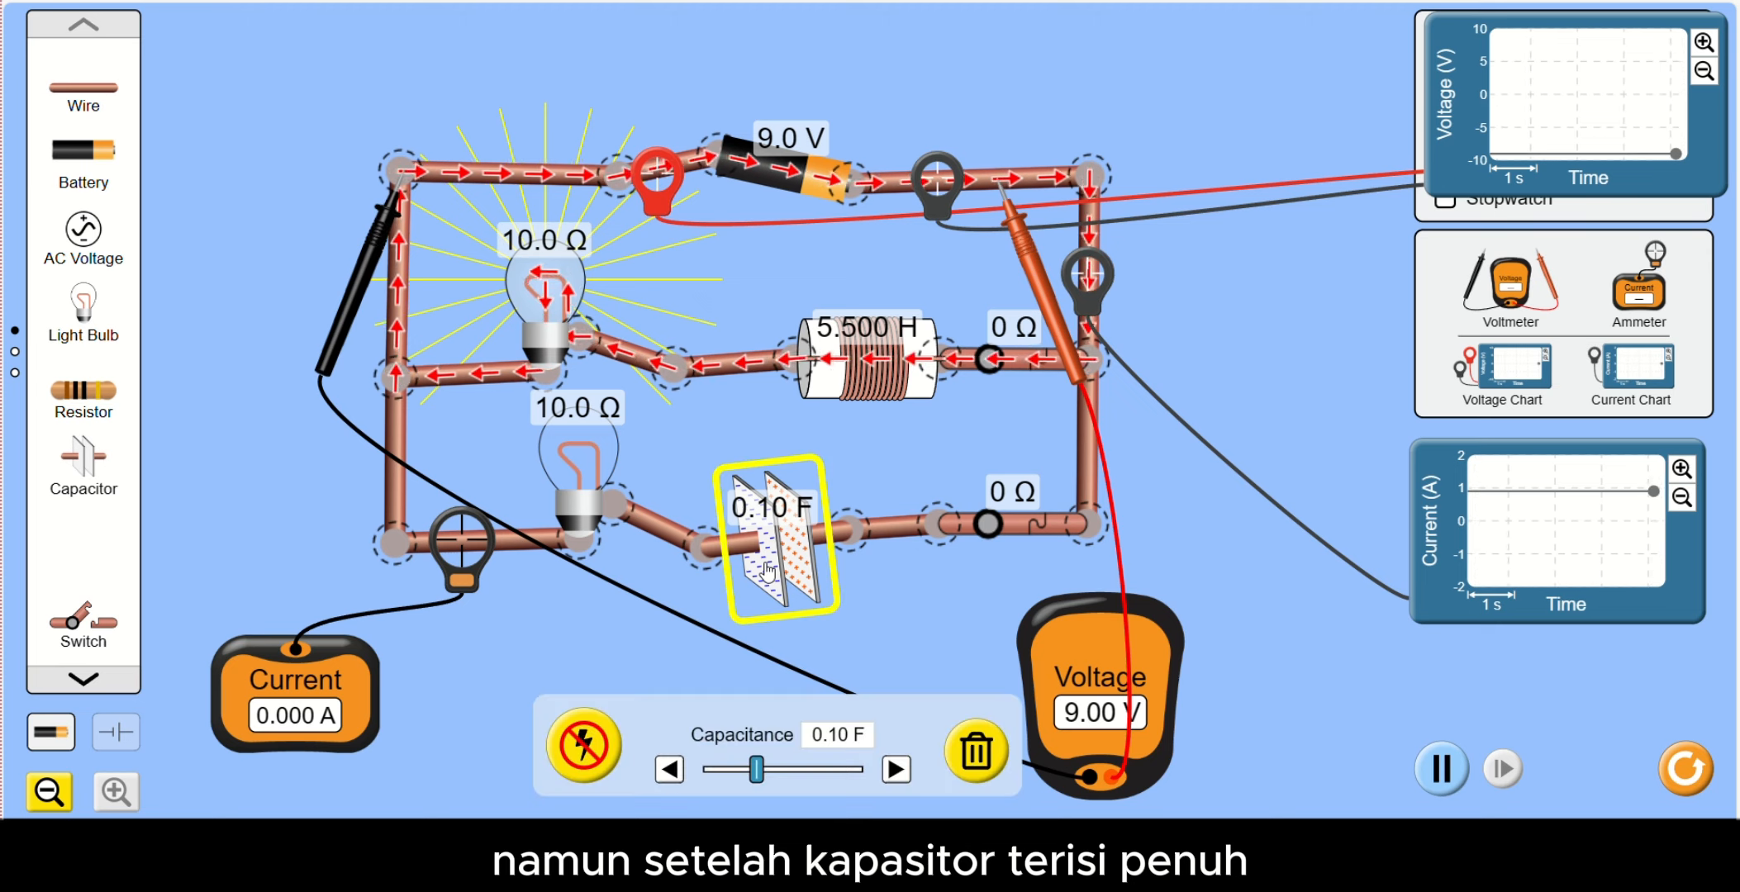
{"action": "left_click", "coordinate": [975, 750]}
{"action": "left_click", "coordinate": [851, 368]}
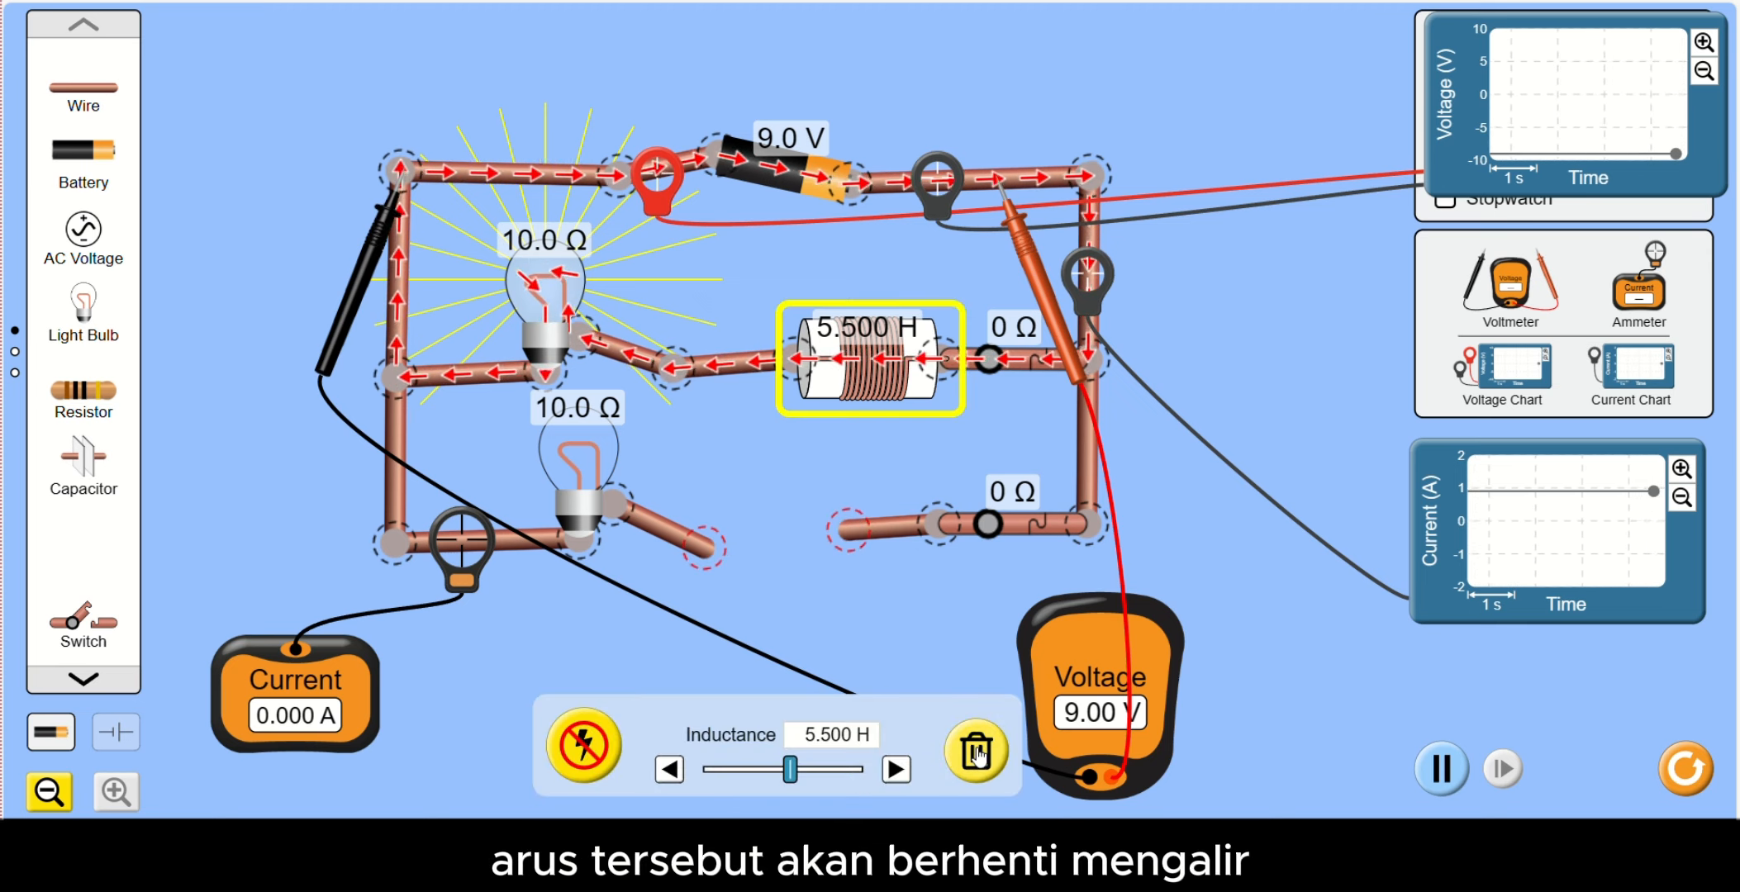
{"action": "left_click", "coordinate": [976, 747]}
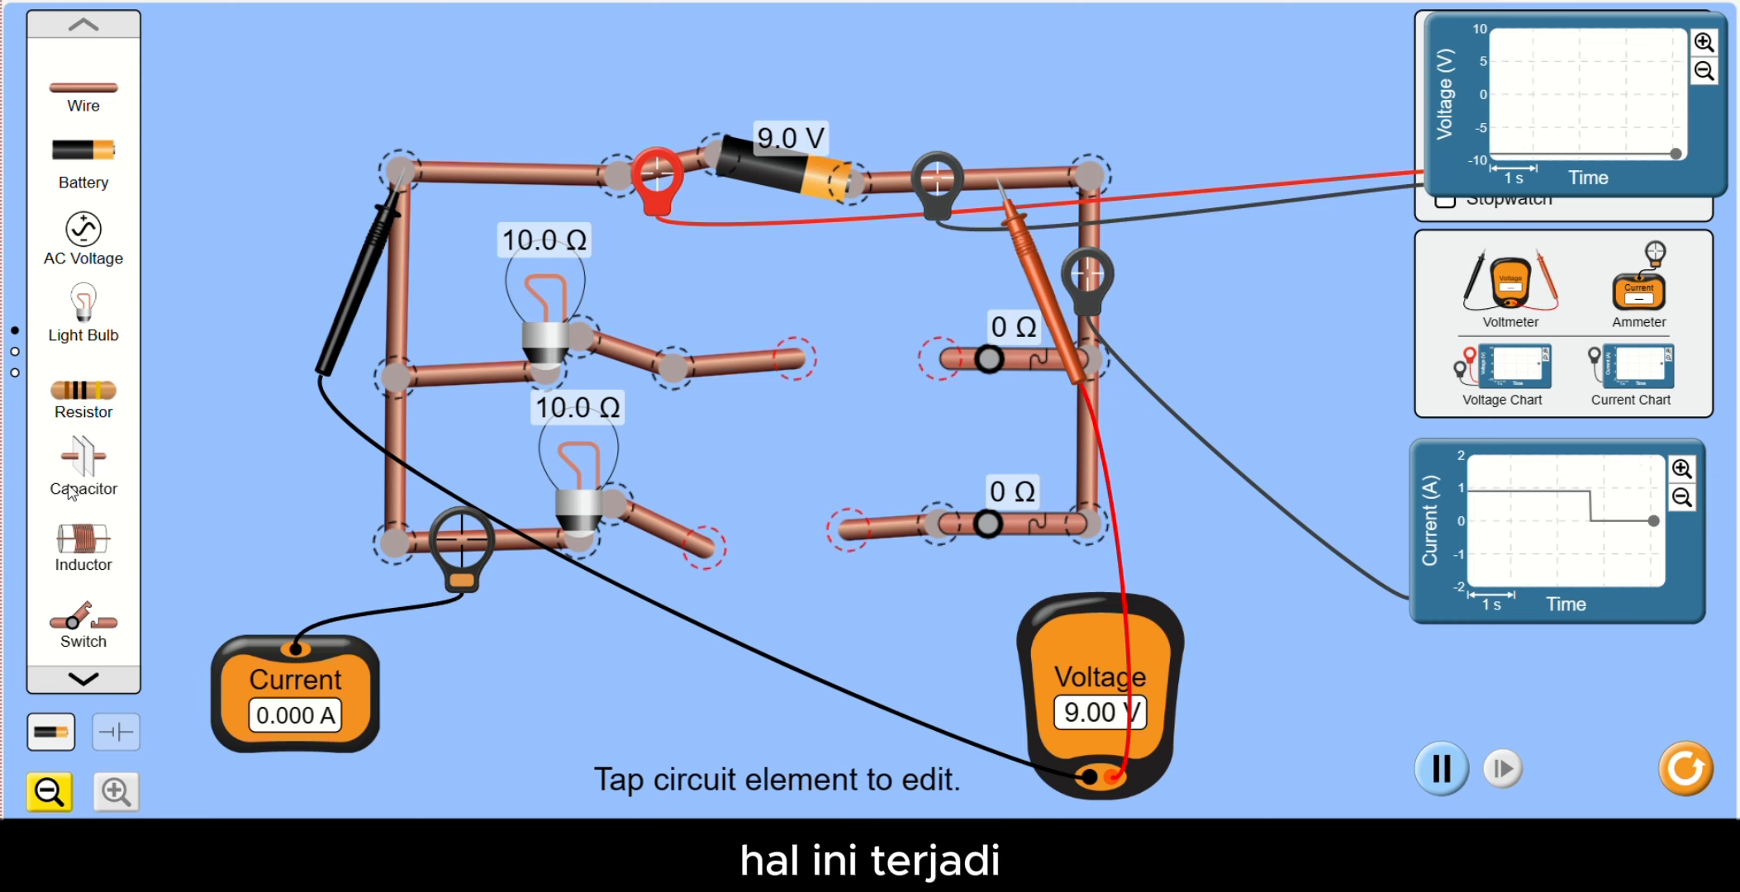
{"action": "left_click_drag", "start_coordinate": [83, 456], "coordinate": [869, 402]}
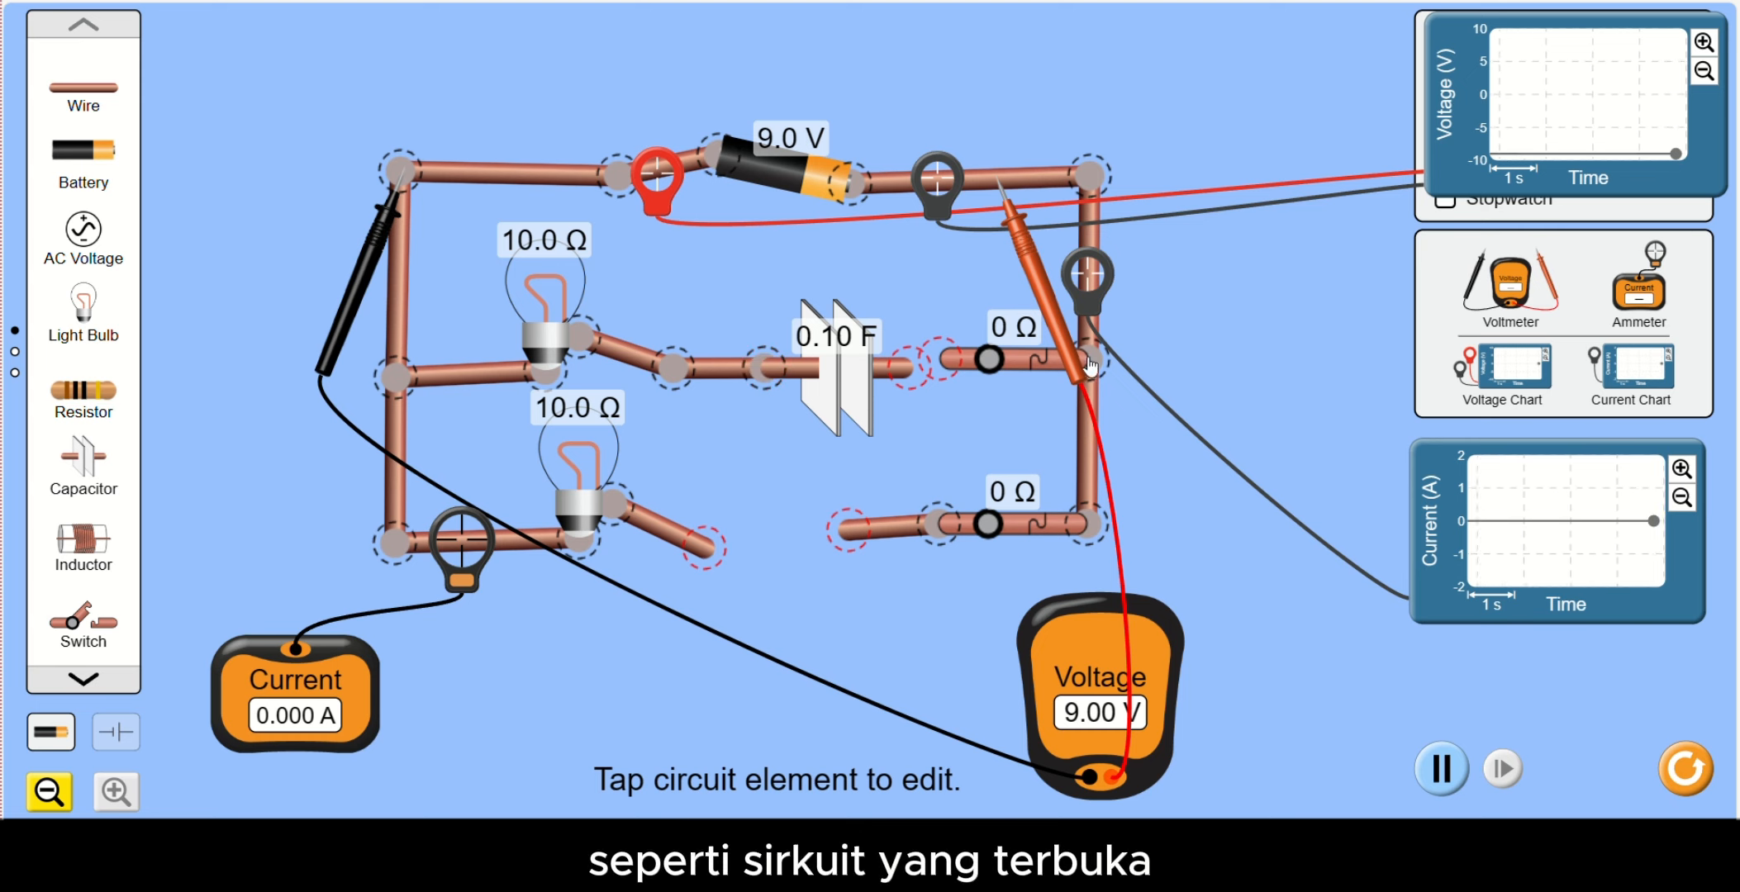
{"action": "mouse_move", "coordinate": [1090, 366]}
{"action": "left_mouse_down"}
{"action": "mouse_move", "coordinate": [1059, 375]}
{"action": "mouse_move", "coordinate": [1082, 372]}
{"action": "left_mouse_up"}
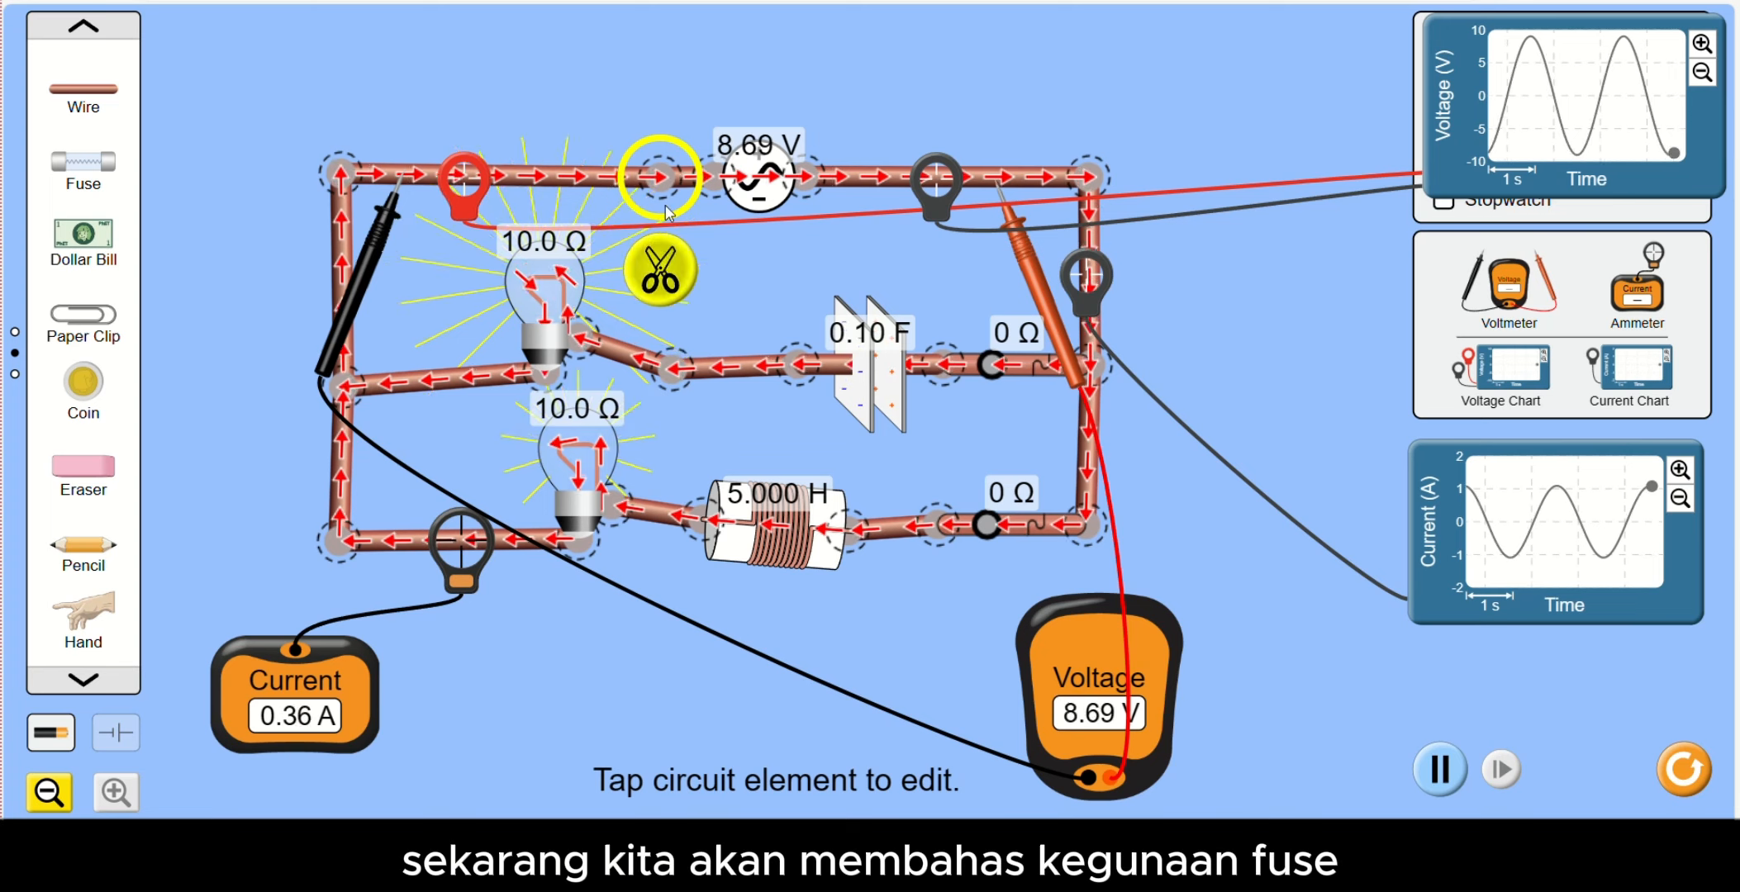
- Split the main wire beside the AC source, shorten both open ends and insert a fuse across the gap
{"action": "left_click", "coordinate": [660, 264]}
{"action": "left_click_drag", "start_coordinate": [621, 185], "coordinate": [501, 180]}
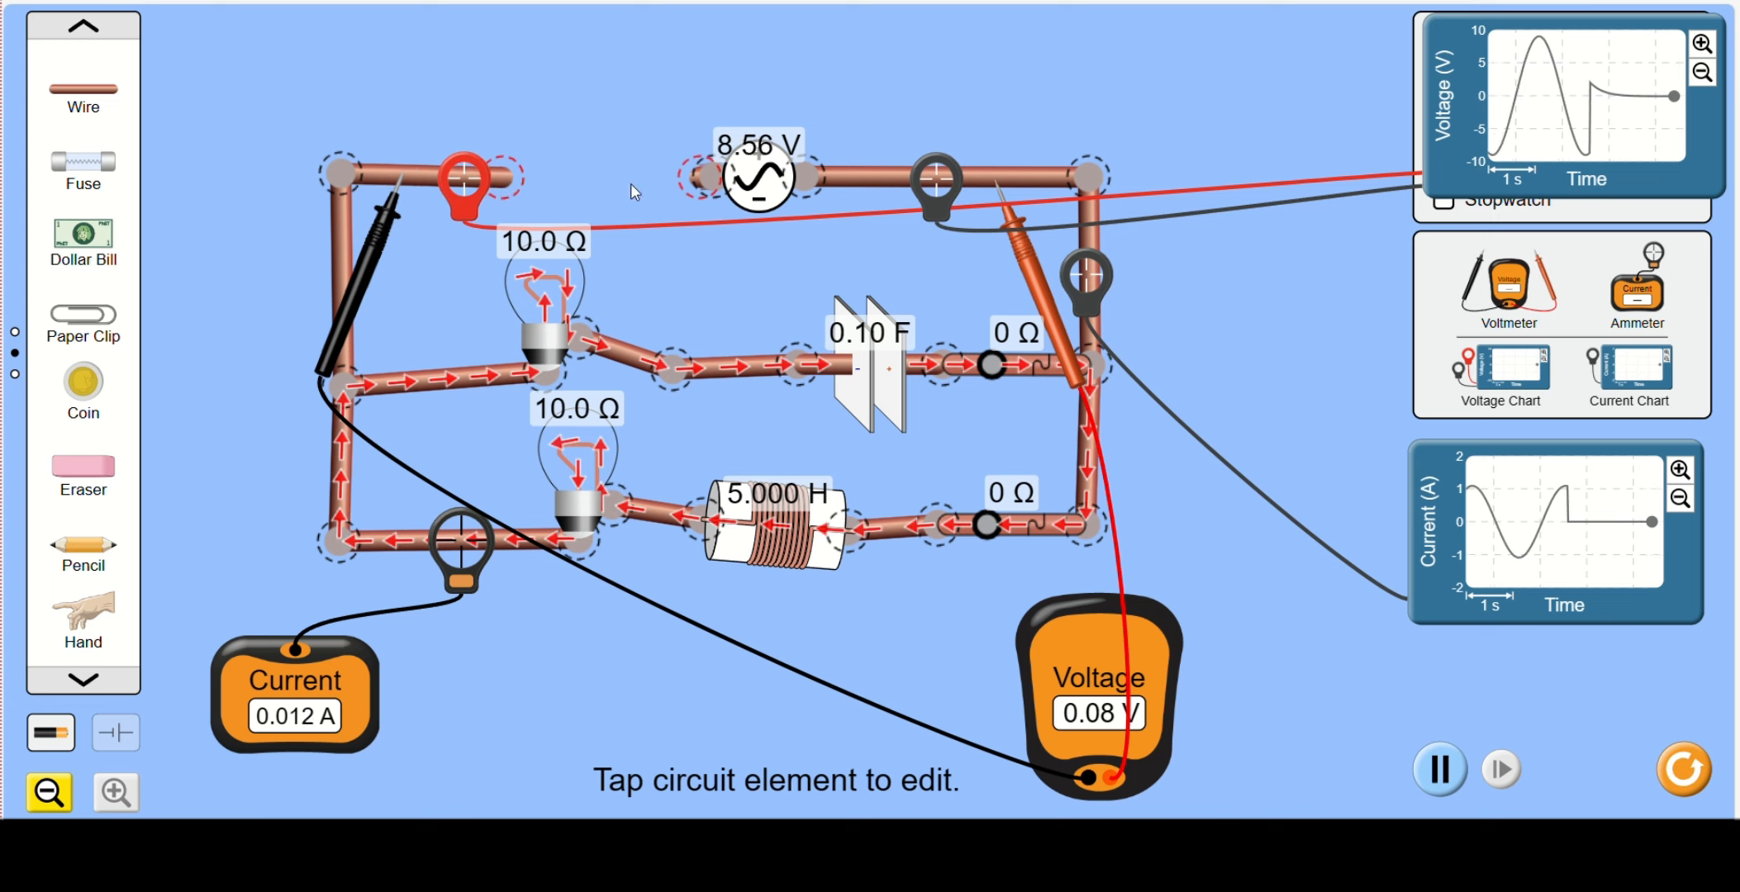
{"action": "left_click_drag", "start_coordinate": [700, 183], "coordinate": [681, 186]}
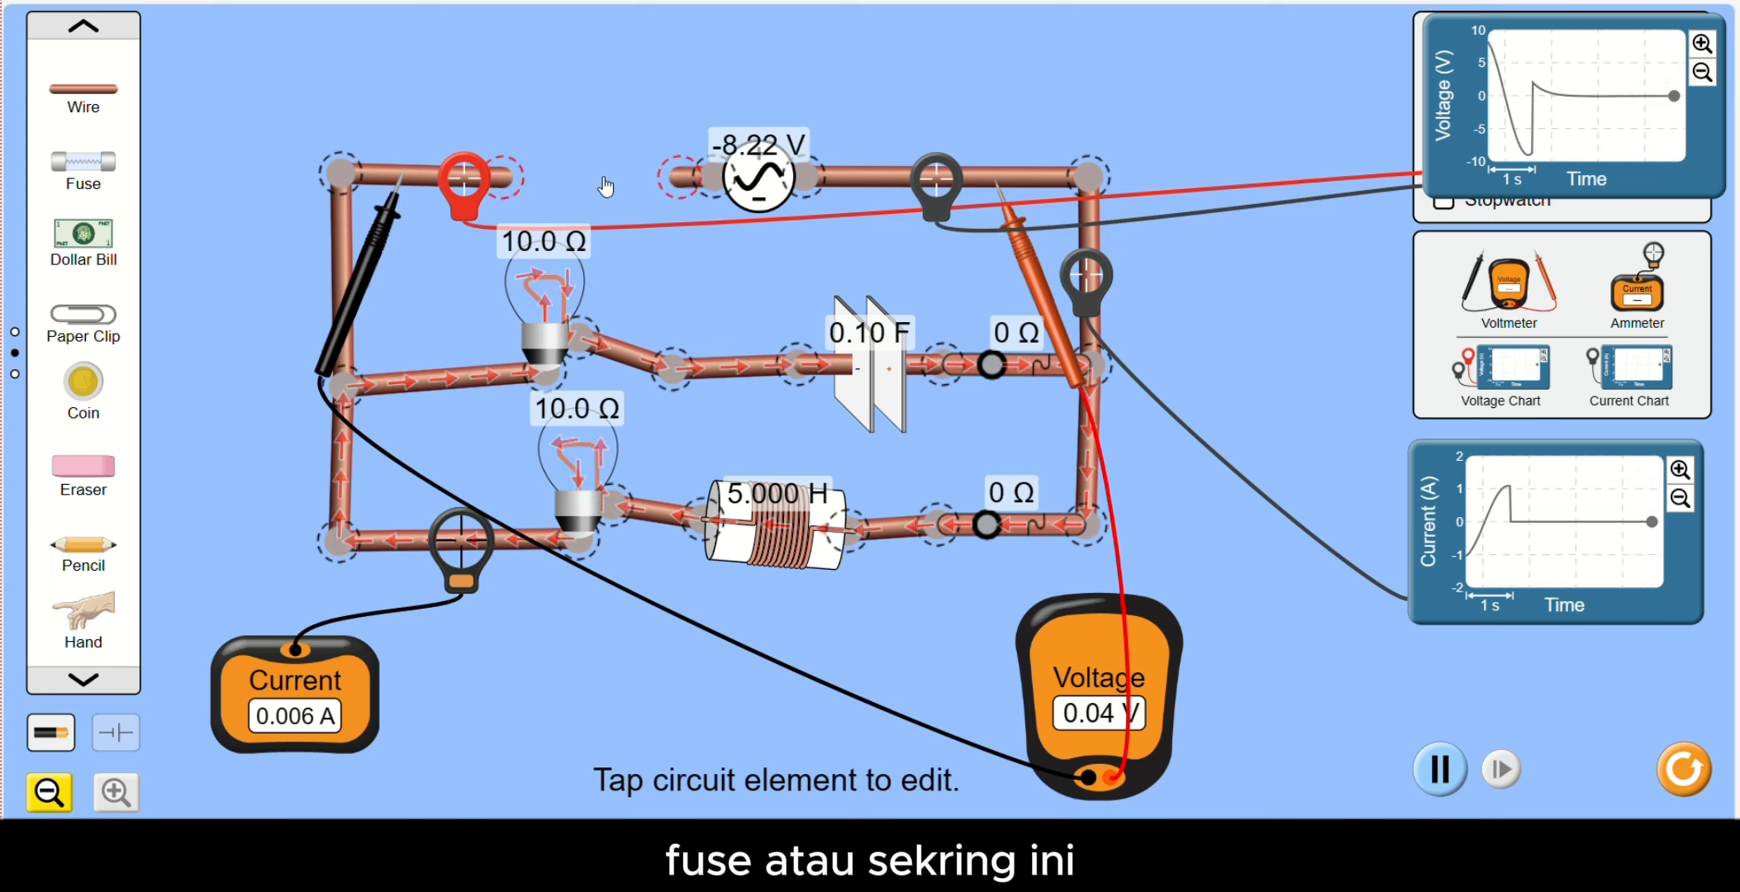
{"action": "left_click_drag", "start_coordinate": [98, 163], "coordinate": [583, 162]}
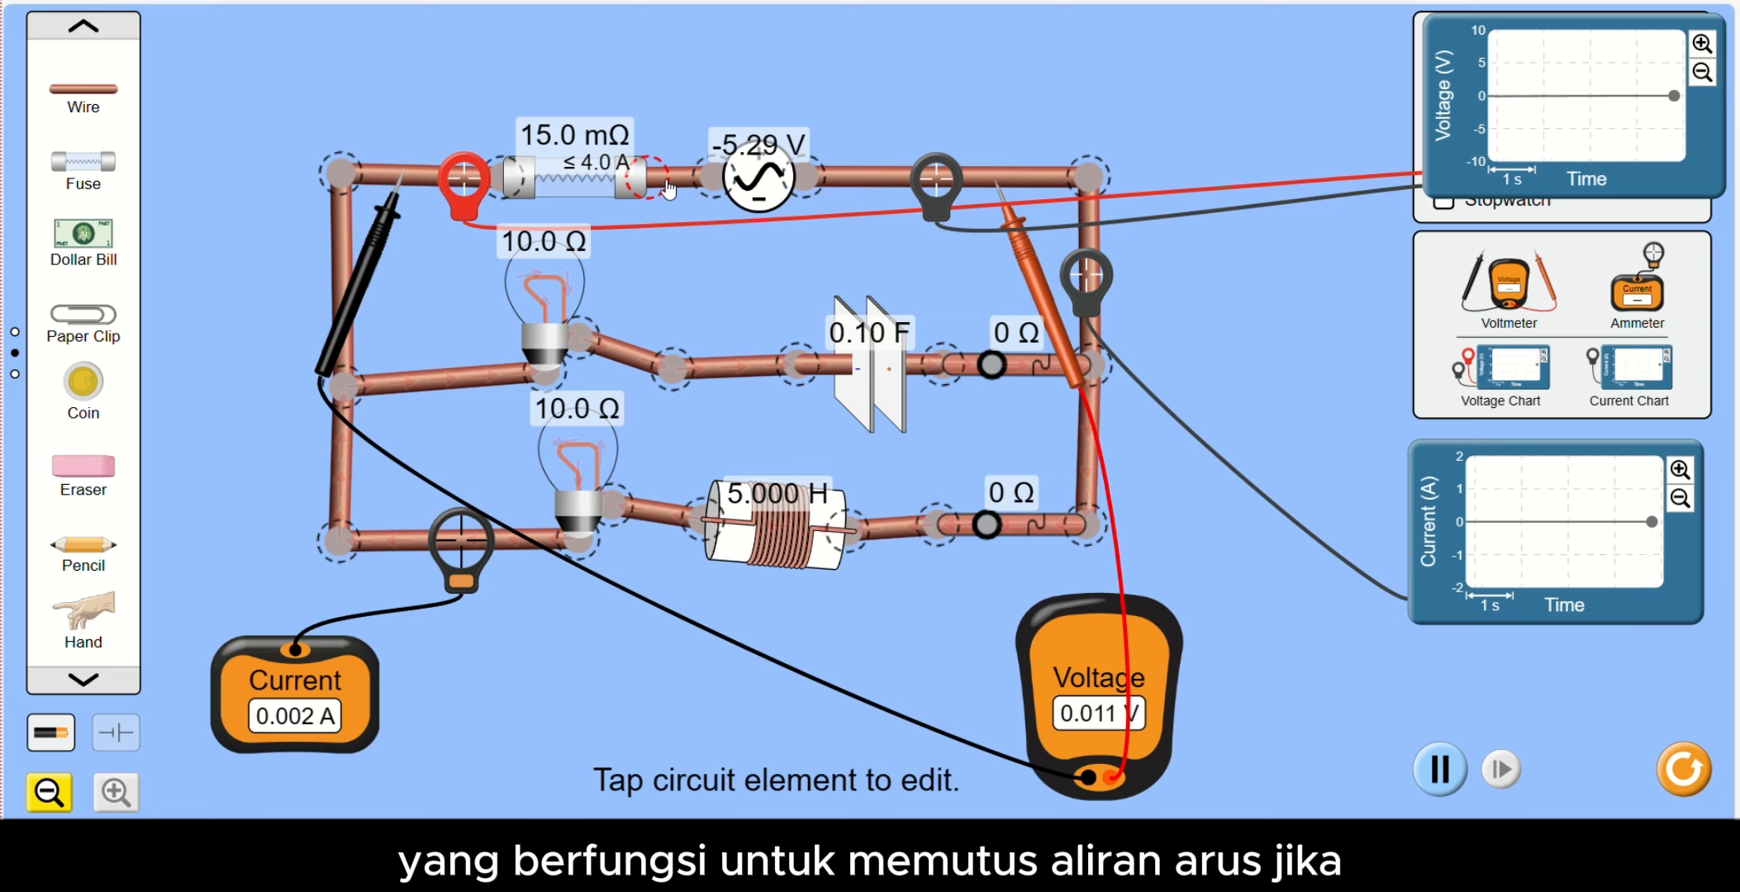
{"action": "left_click_drag", "start_coordinate": [668, 190], "coordinate": [665, 187]}
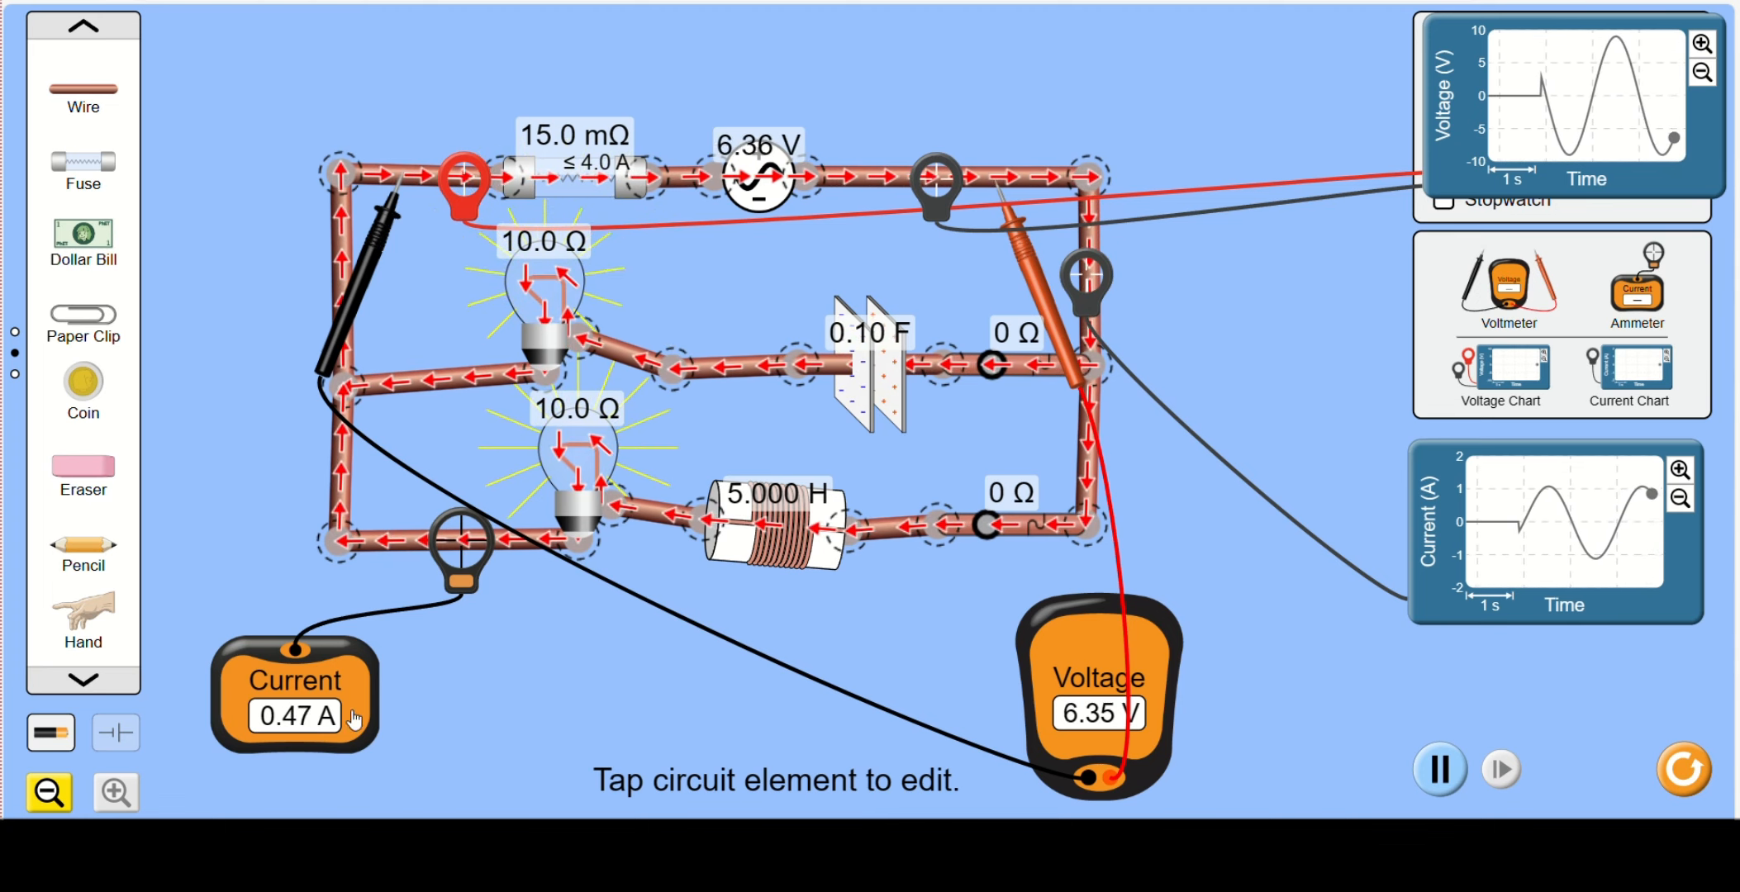
- Set the fuse's current rating to 0.5 A and repair the fuse repeatedly each time it blows
{"action": "left_click", "coordinate": [574, 177]}
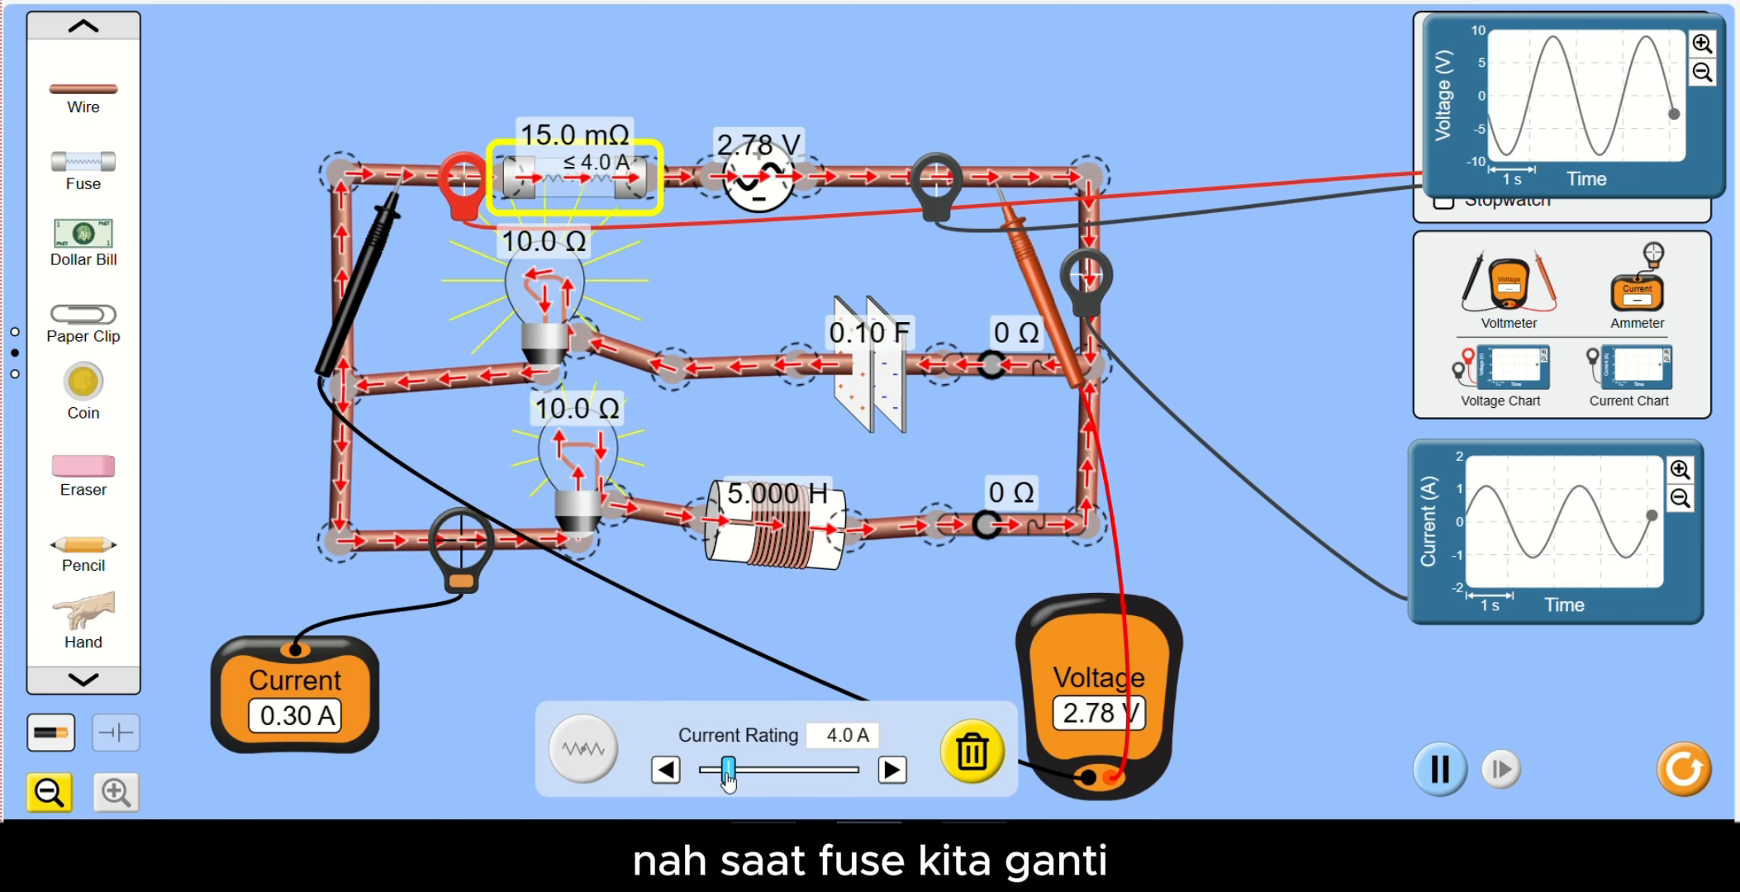
{"action": "left_click_drag", "start_coordinate": [727, 772], "coordinate": [700, 774]}
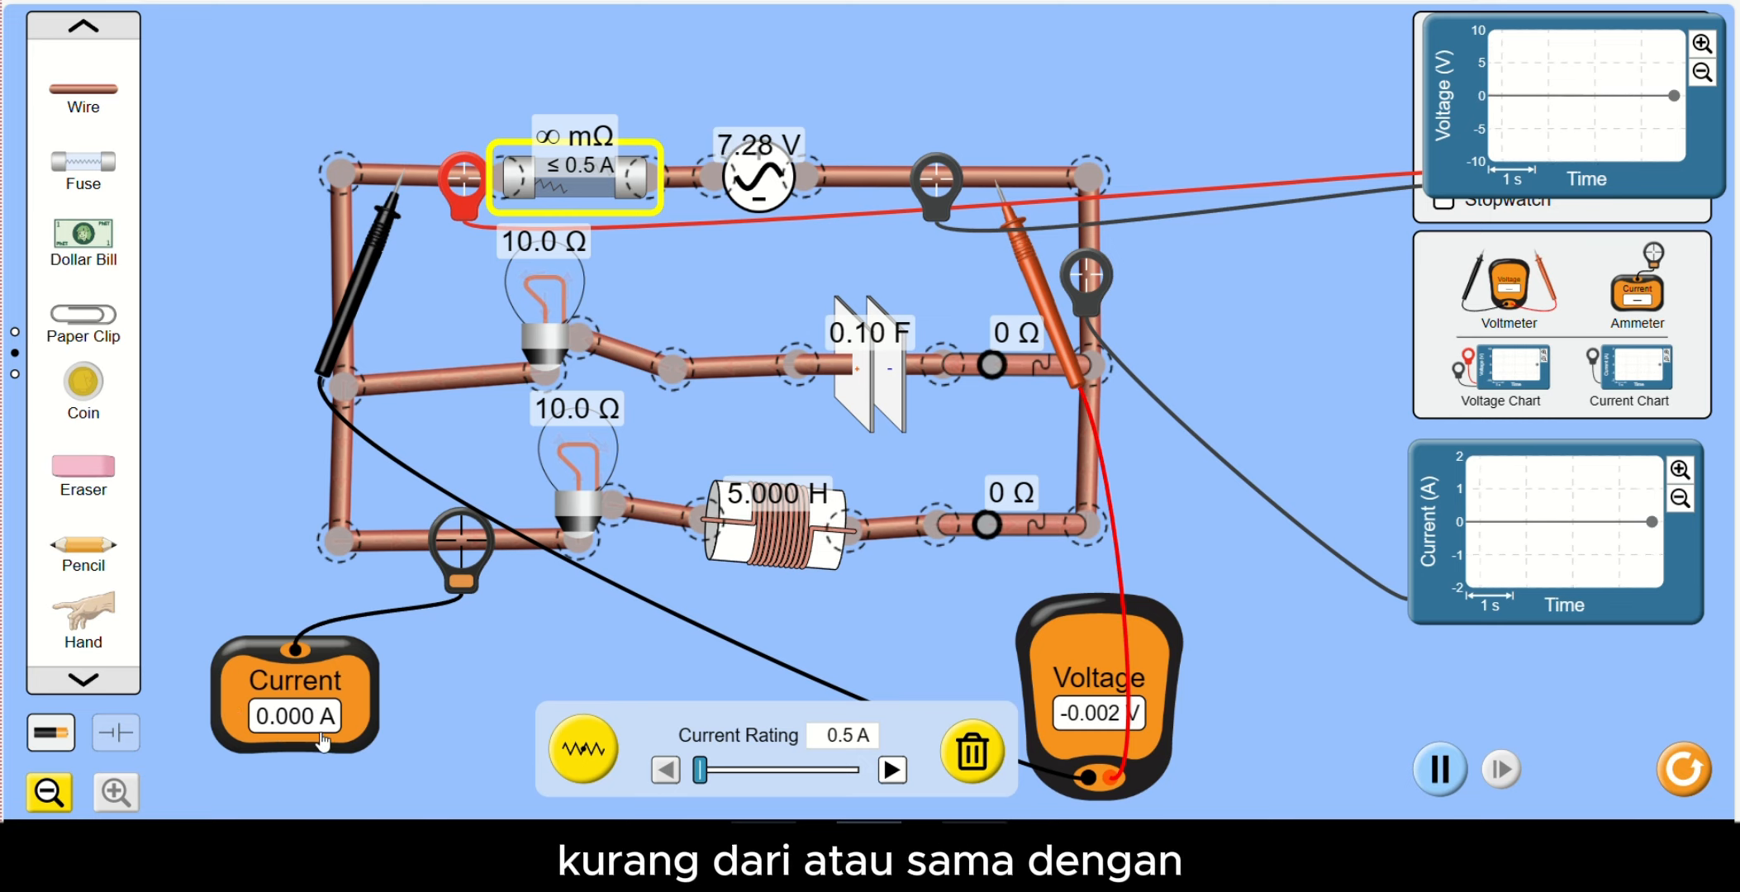
{"action": "left_click", "coordinate": [582, 770]}
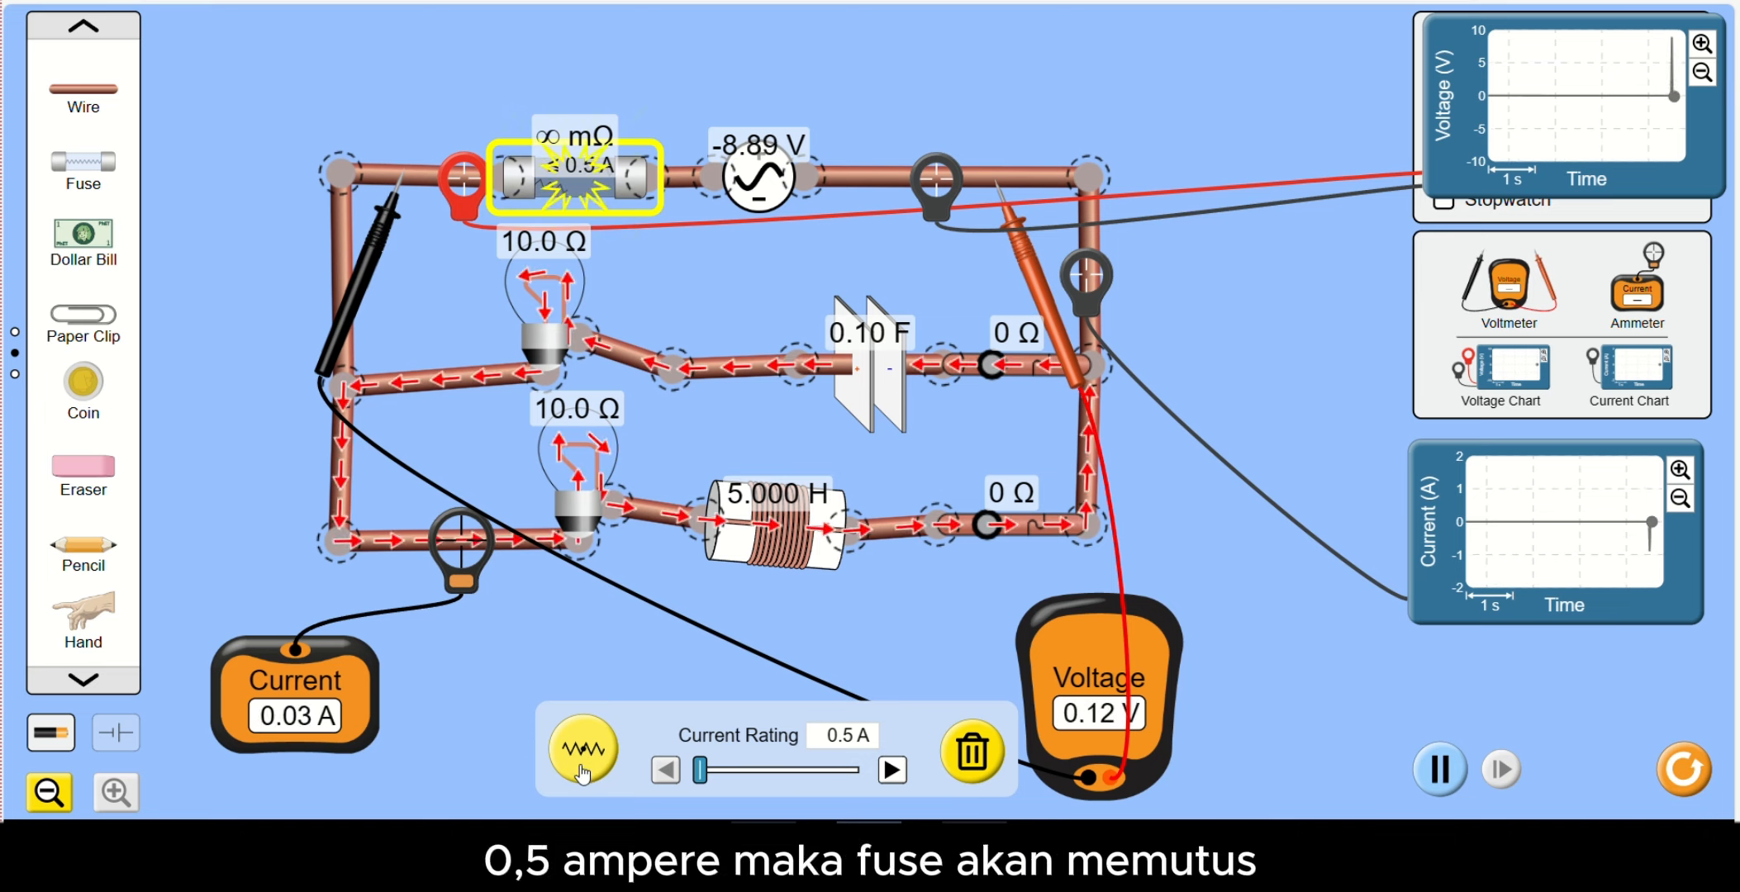
{"action": "left_click", "coordinate": [582, 770]}
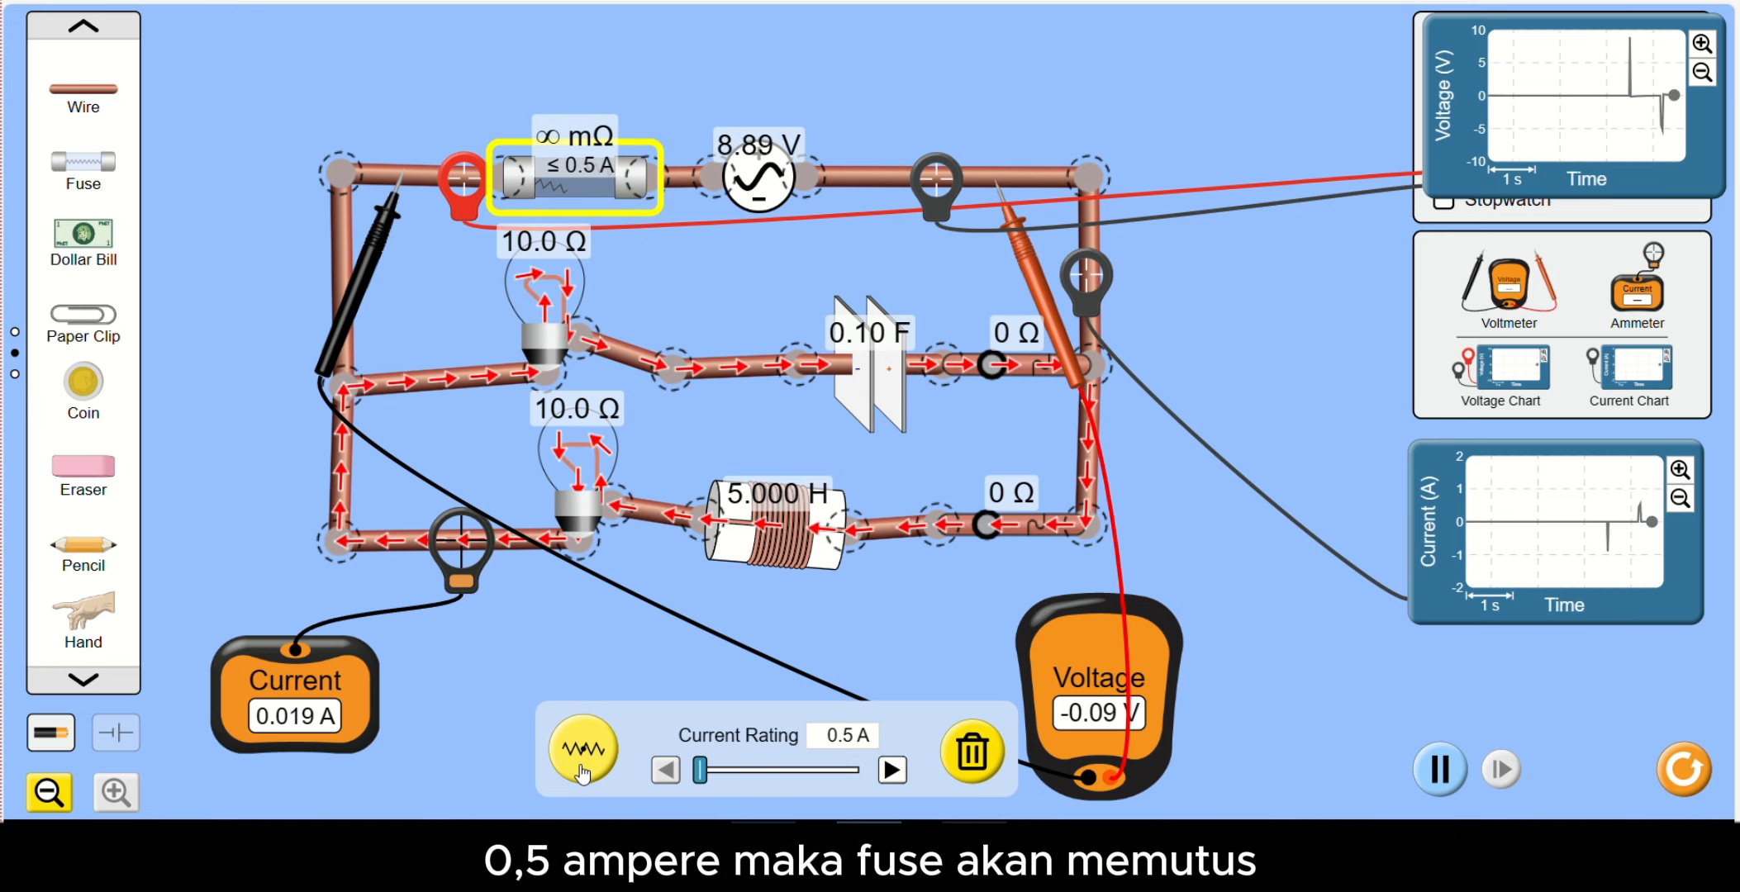
{"action": "left_click", "coordinate": [583, 770]}
{"action": "left_click", "coordinate": [582, 771]}
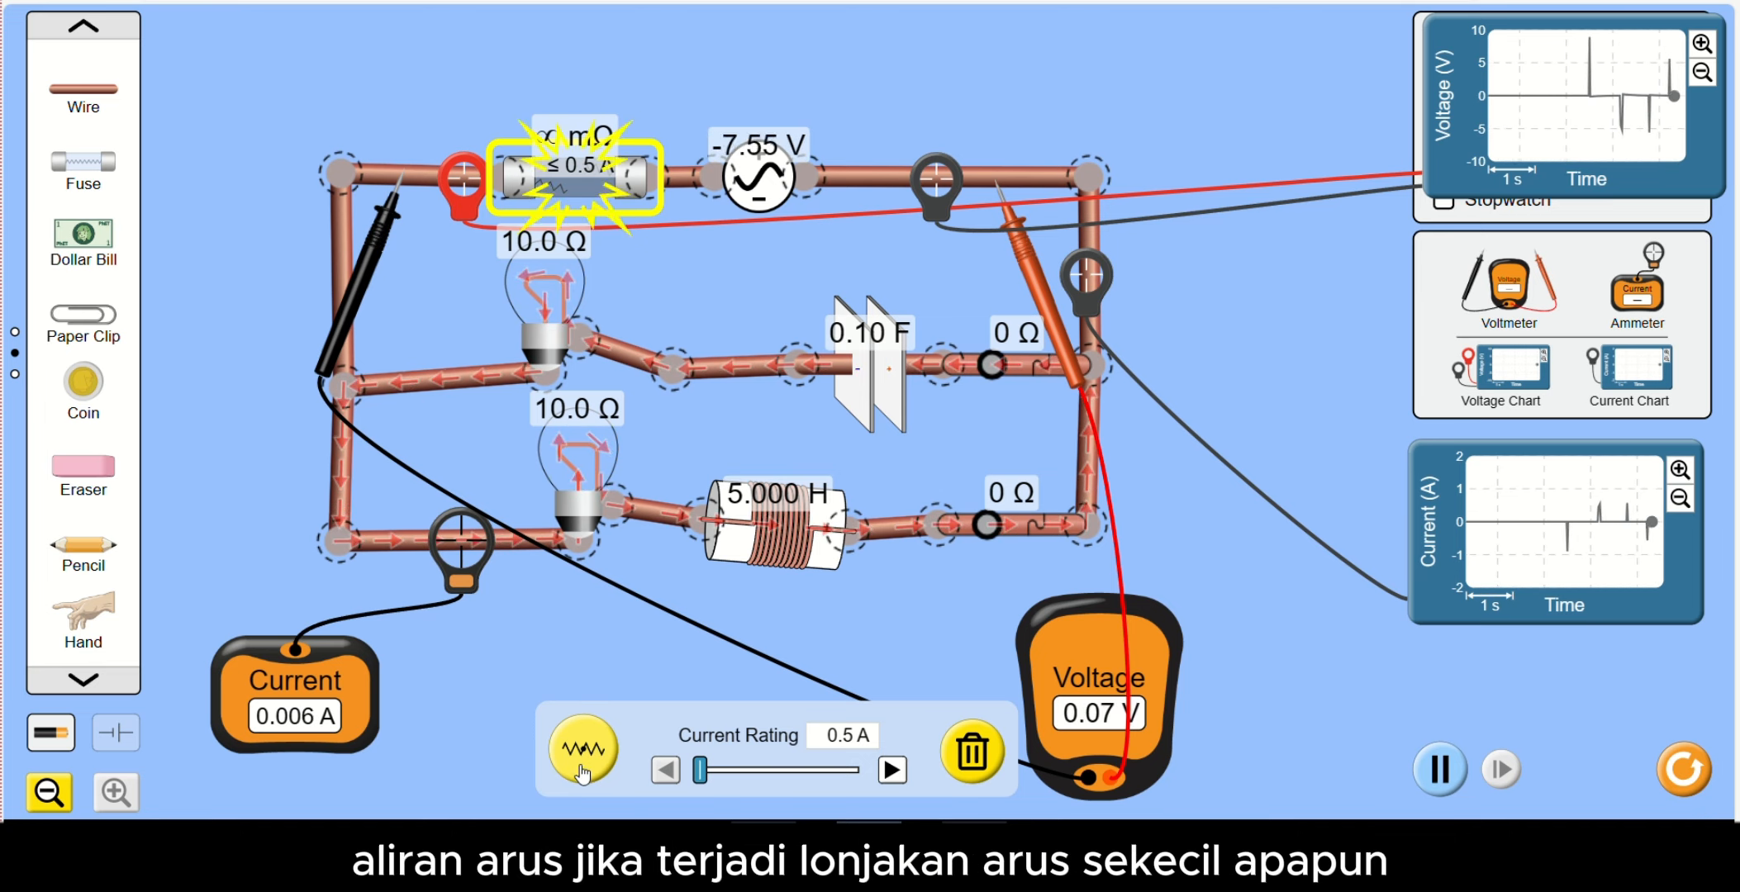
{"action": "left_click", "coordinate": [582, 771]}
{"action": "left_click", "coordinate": [582, 771]}
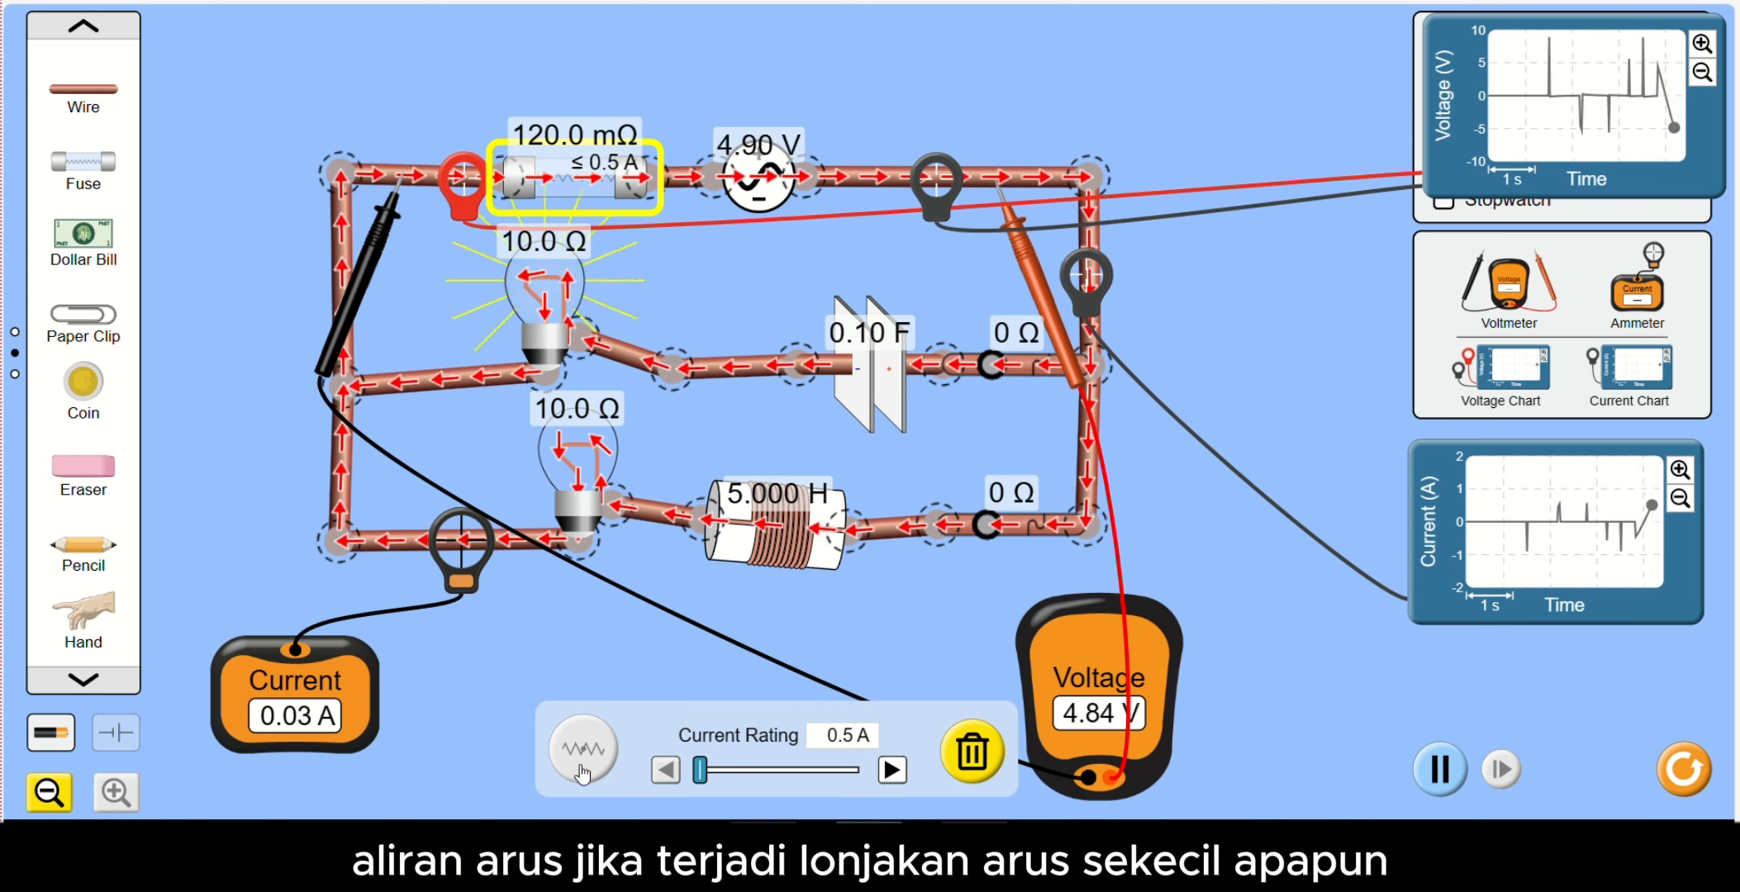
{"action": "left_click", "coordinate": [582, 771]}
{"action": "left_click", "coordinate": [582, 771]}
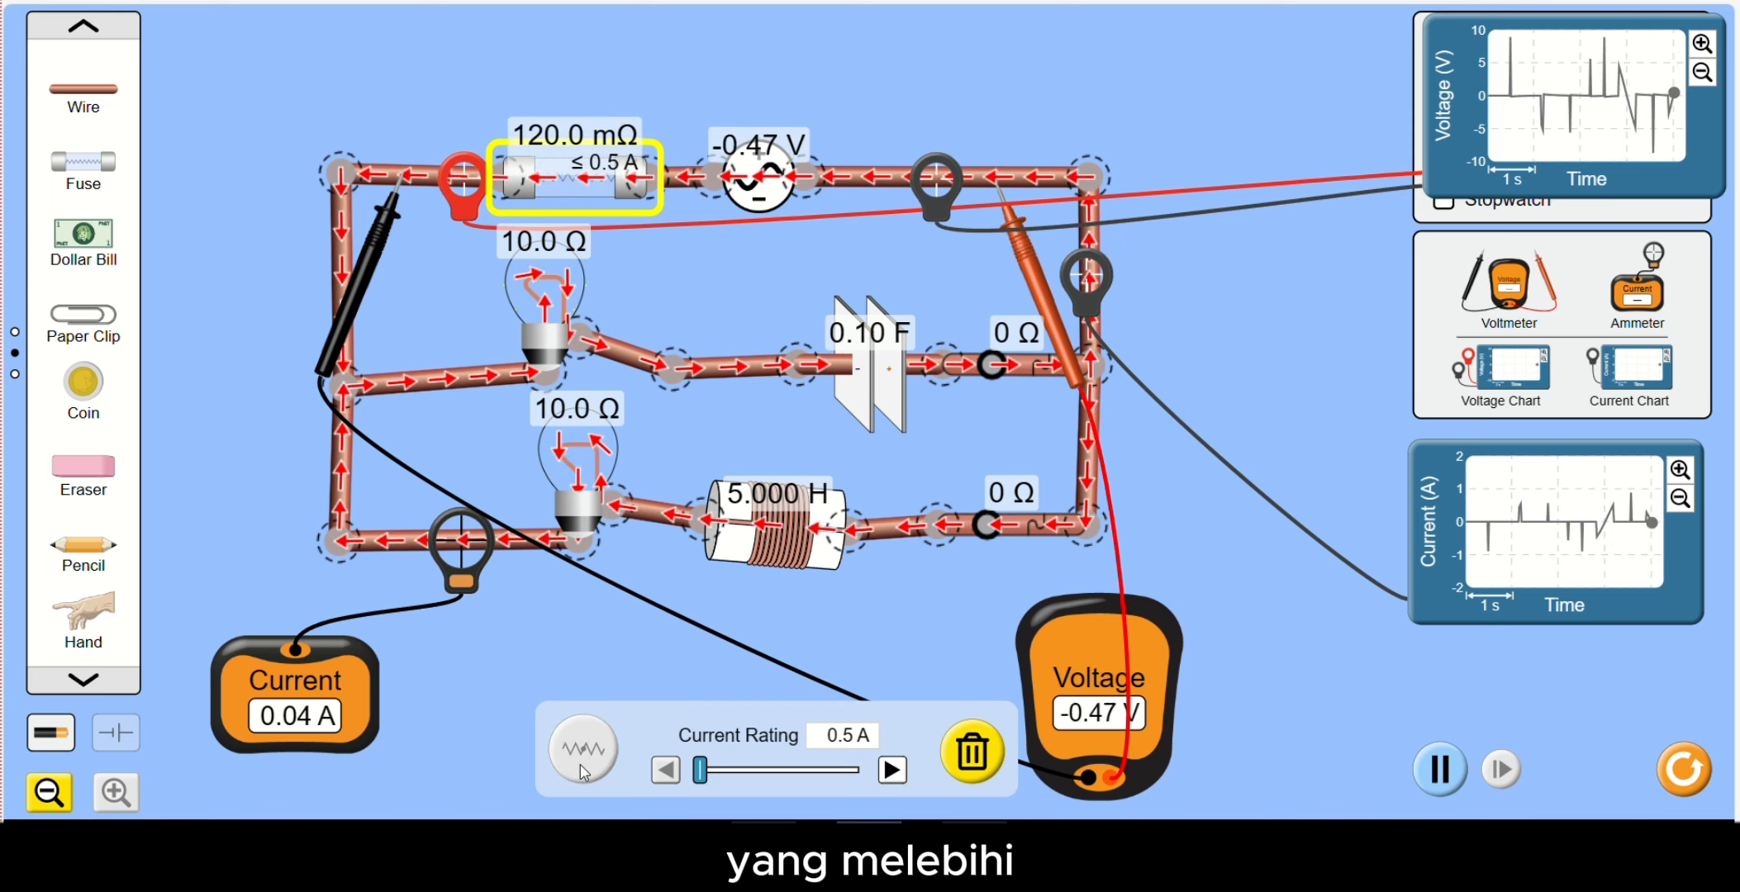
{"action": "left_click", "coordinate": [582, 771]}
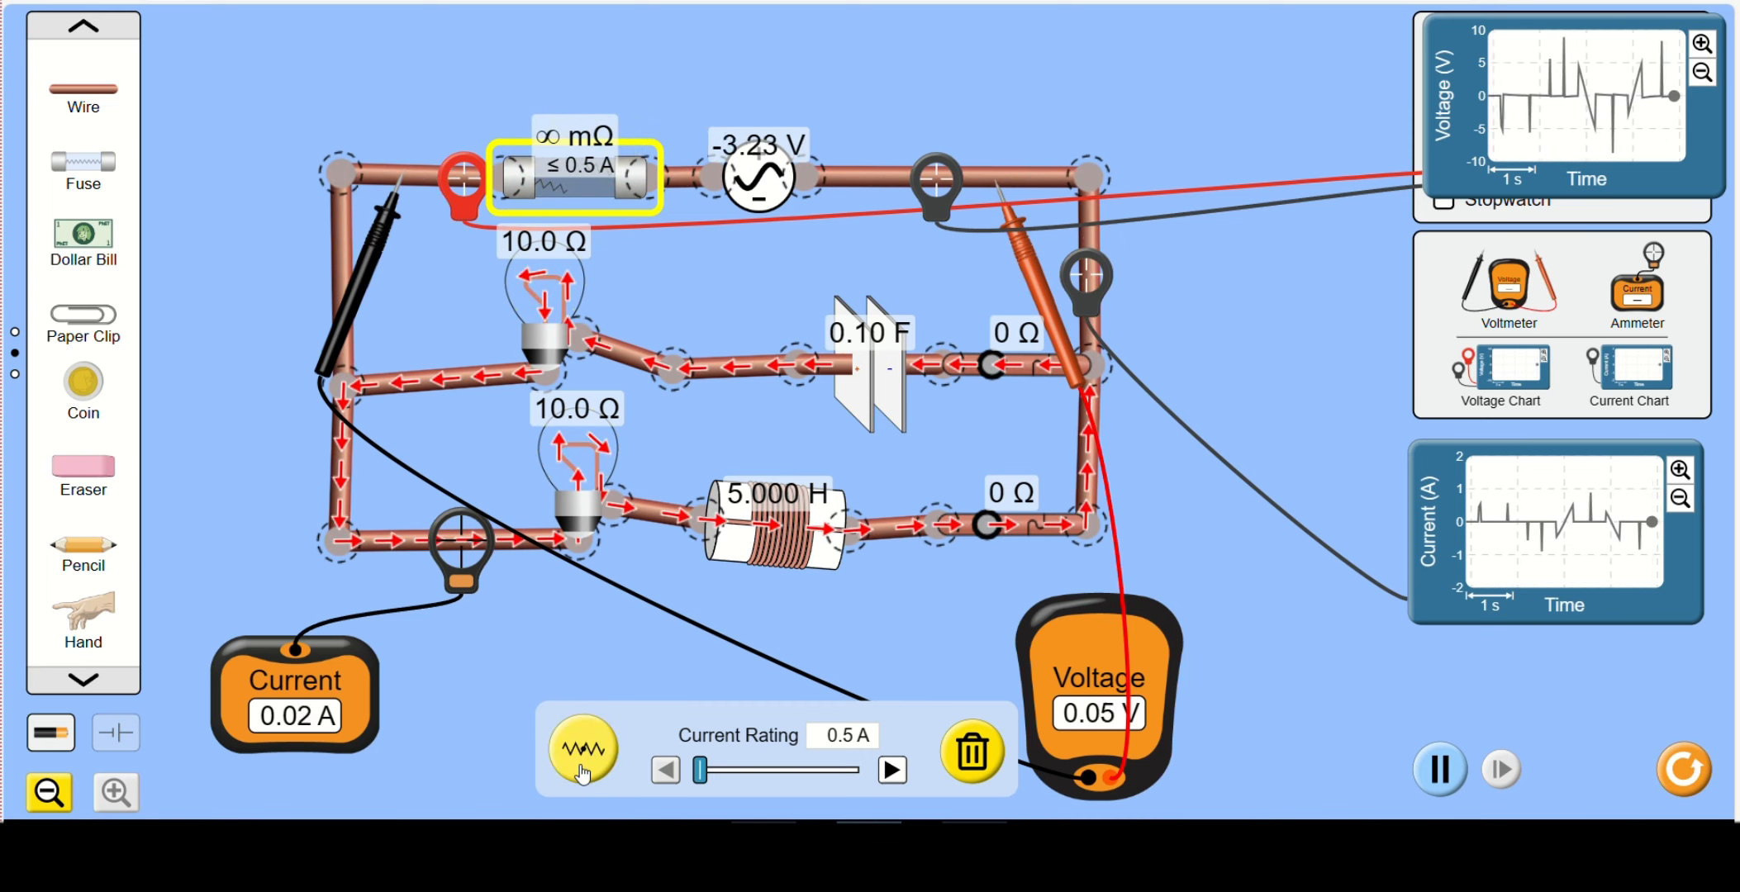
{"action": "left_click", "coordinate": [583, 771]}
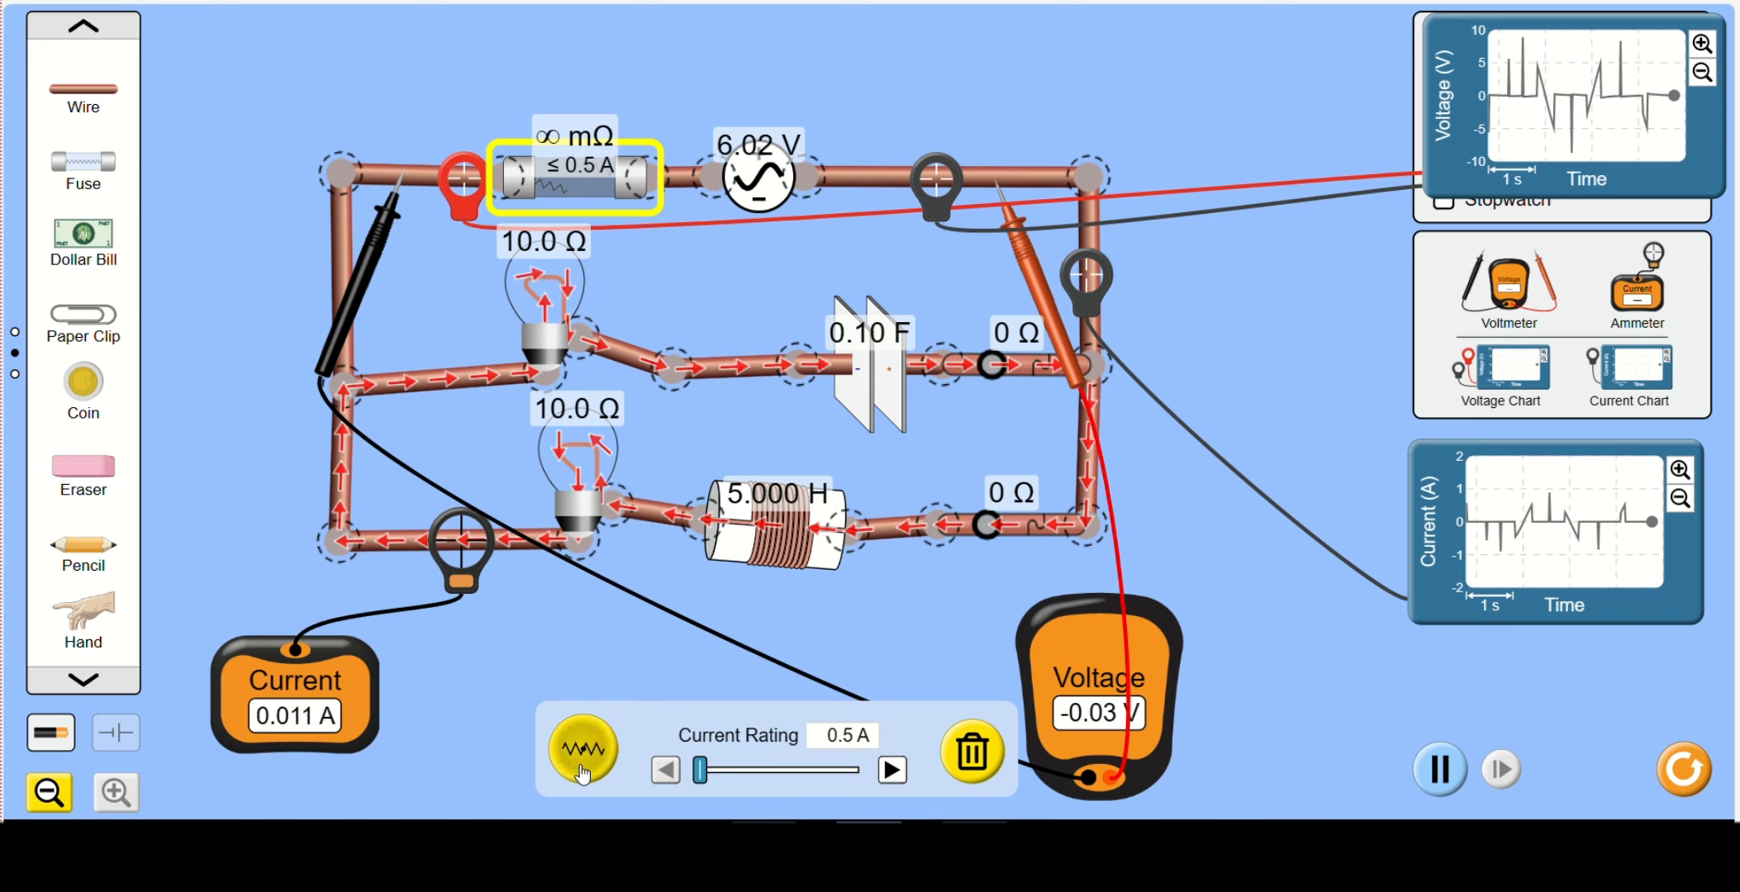
{"action": "left_click", "coordinate": [583, 771]}
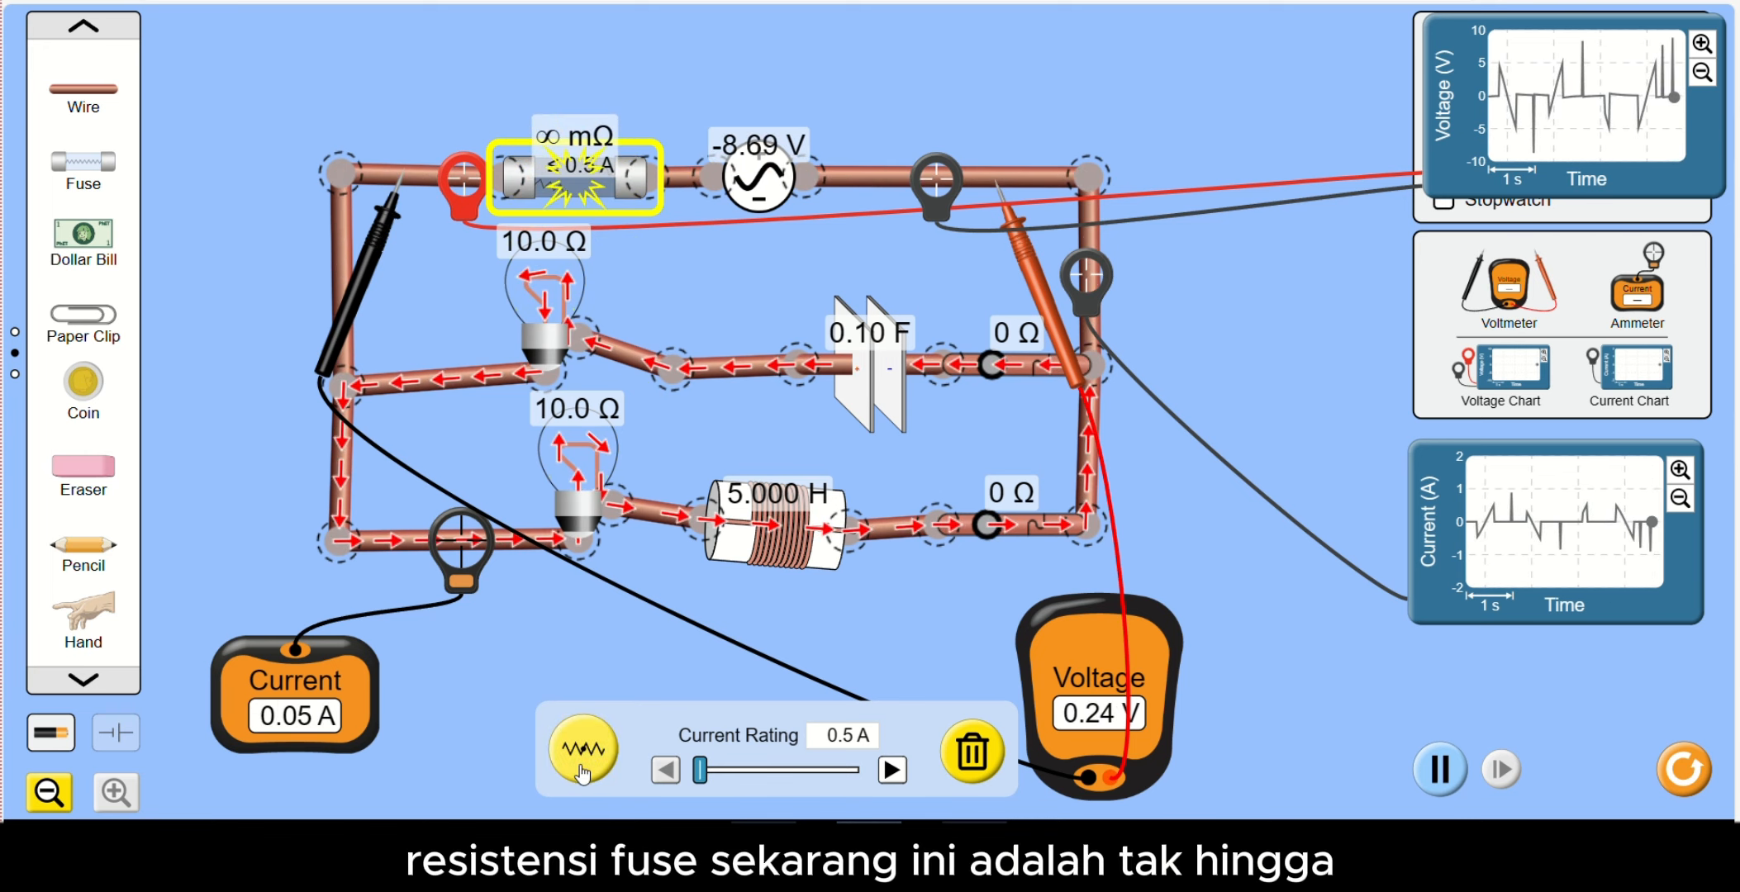
{"action": "left_click", "coordinate": [583, 770]}
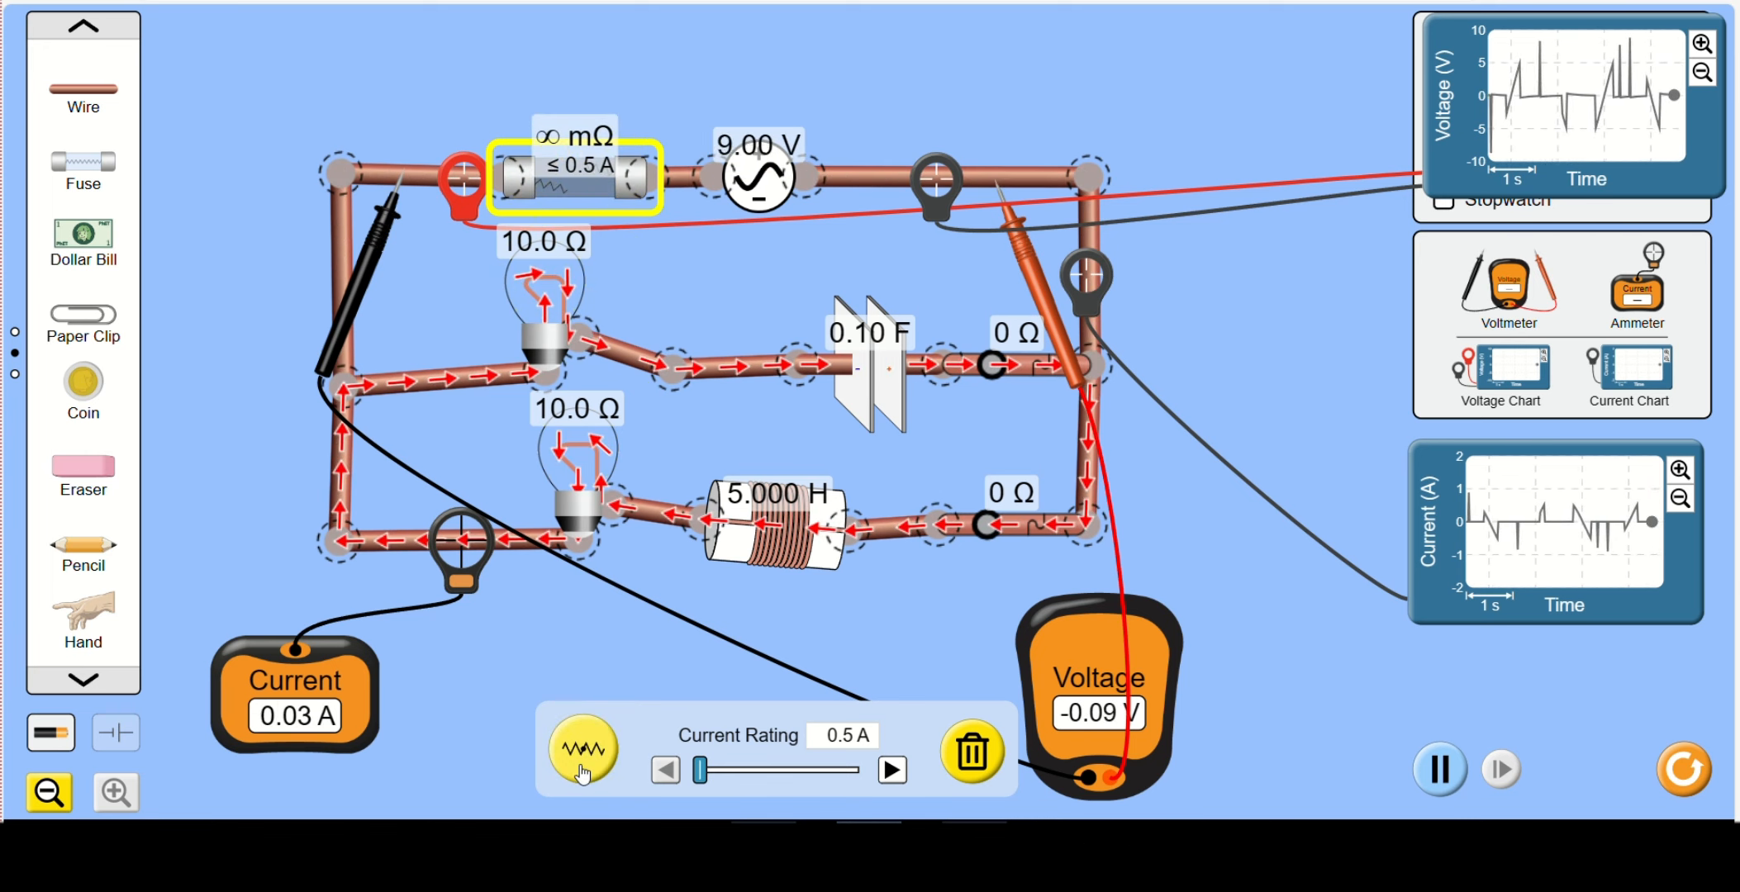
{"action": "left_click", "coordinate": [582, 770]}
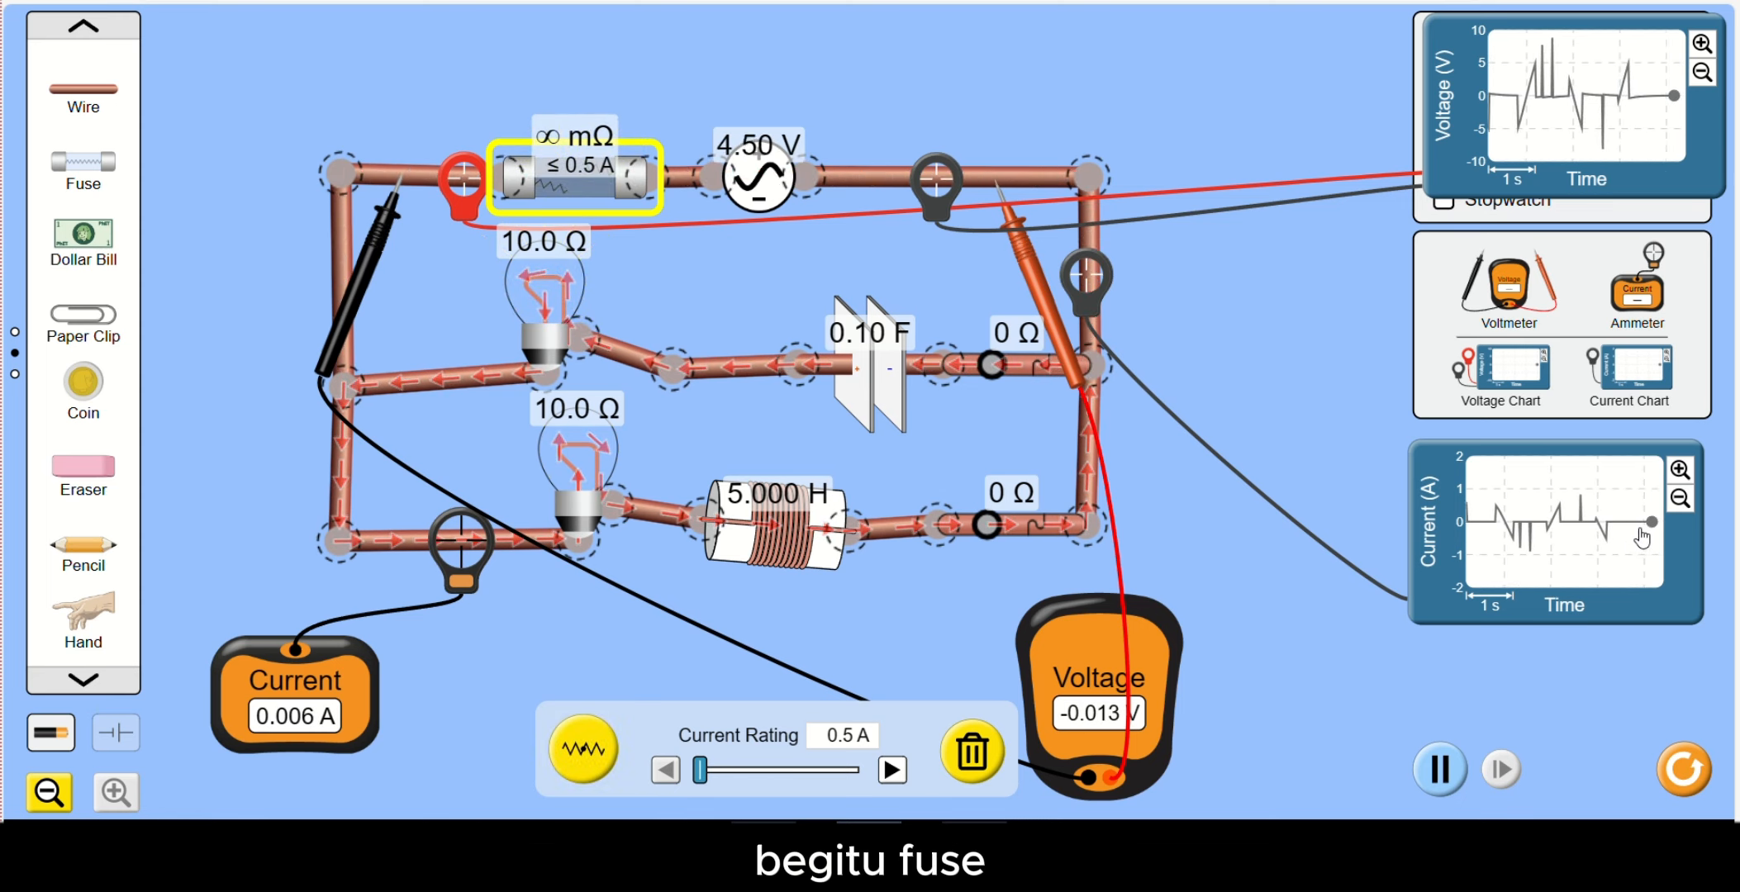
{"action": "left_click", "coordinate": [594, 731]}
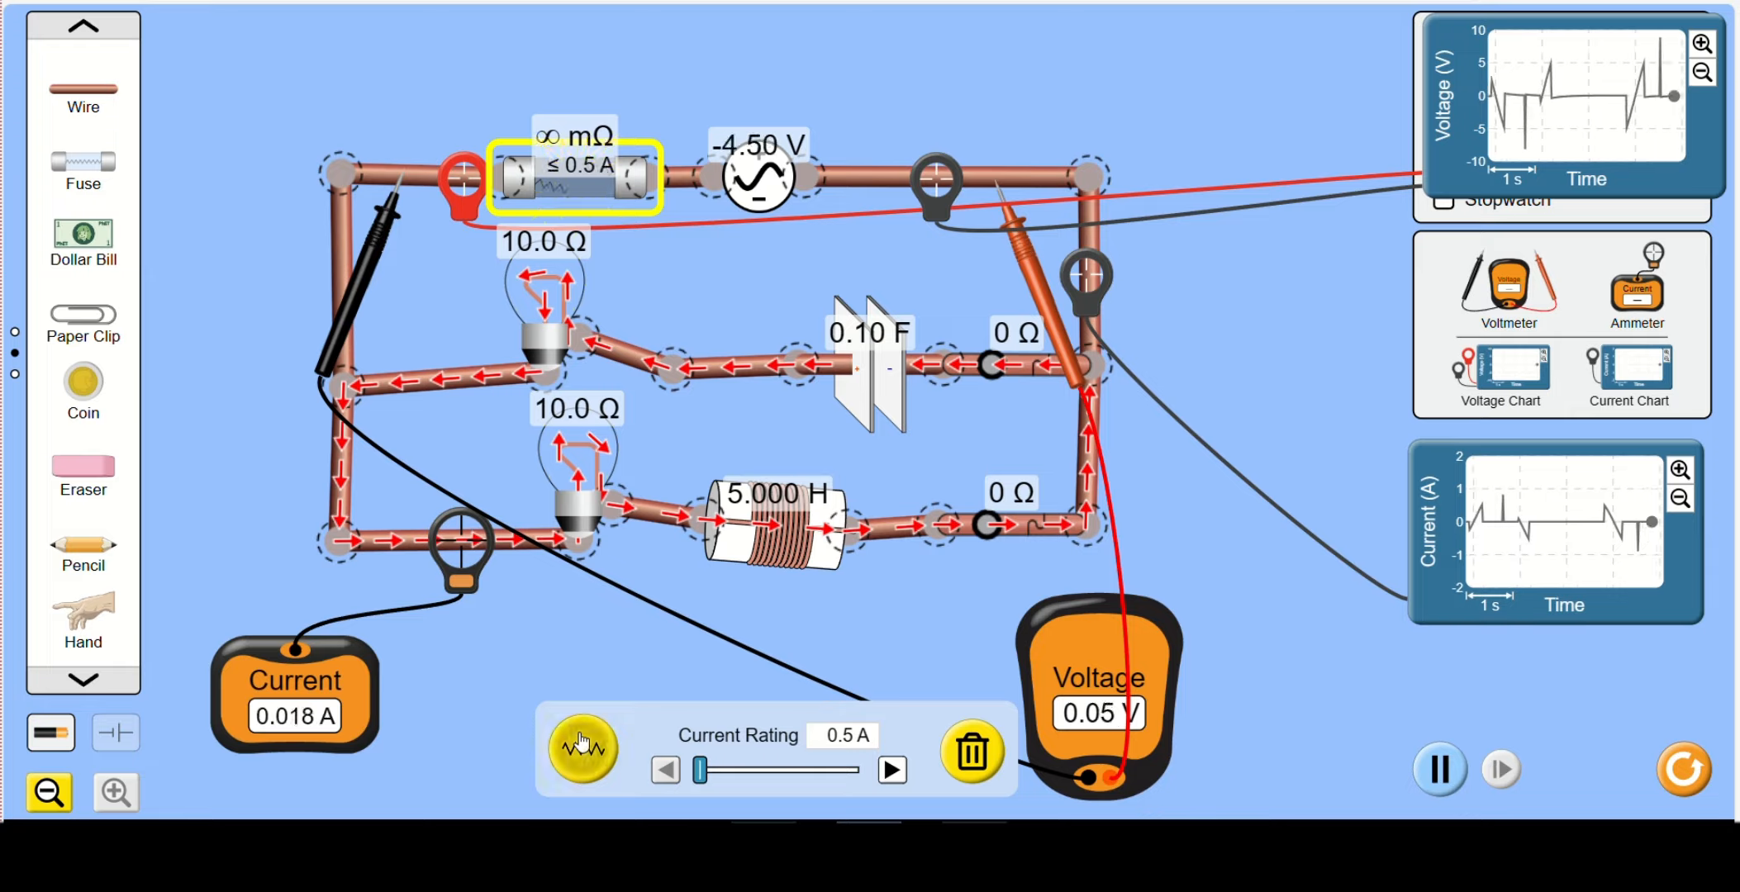
{"action": "left_click", "coordinate": [581, 743]}
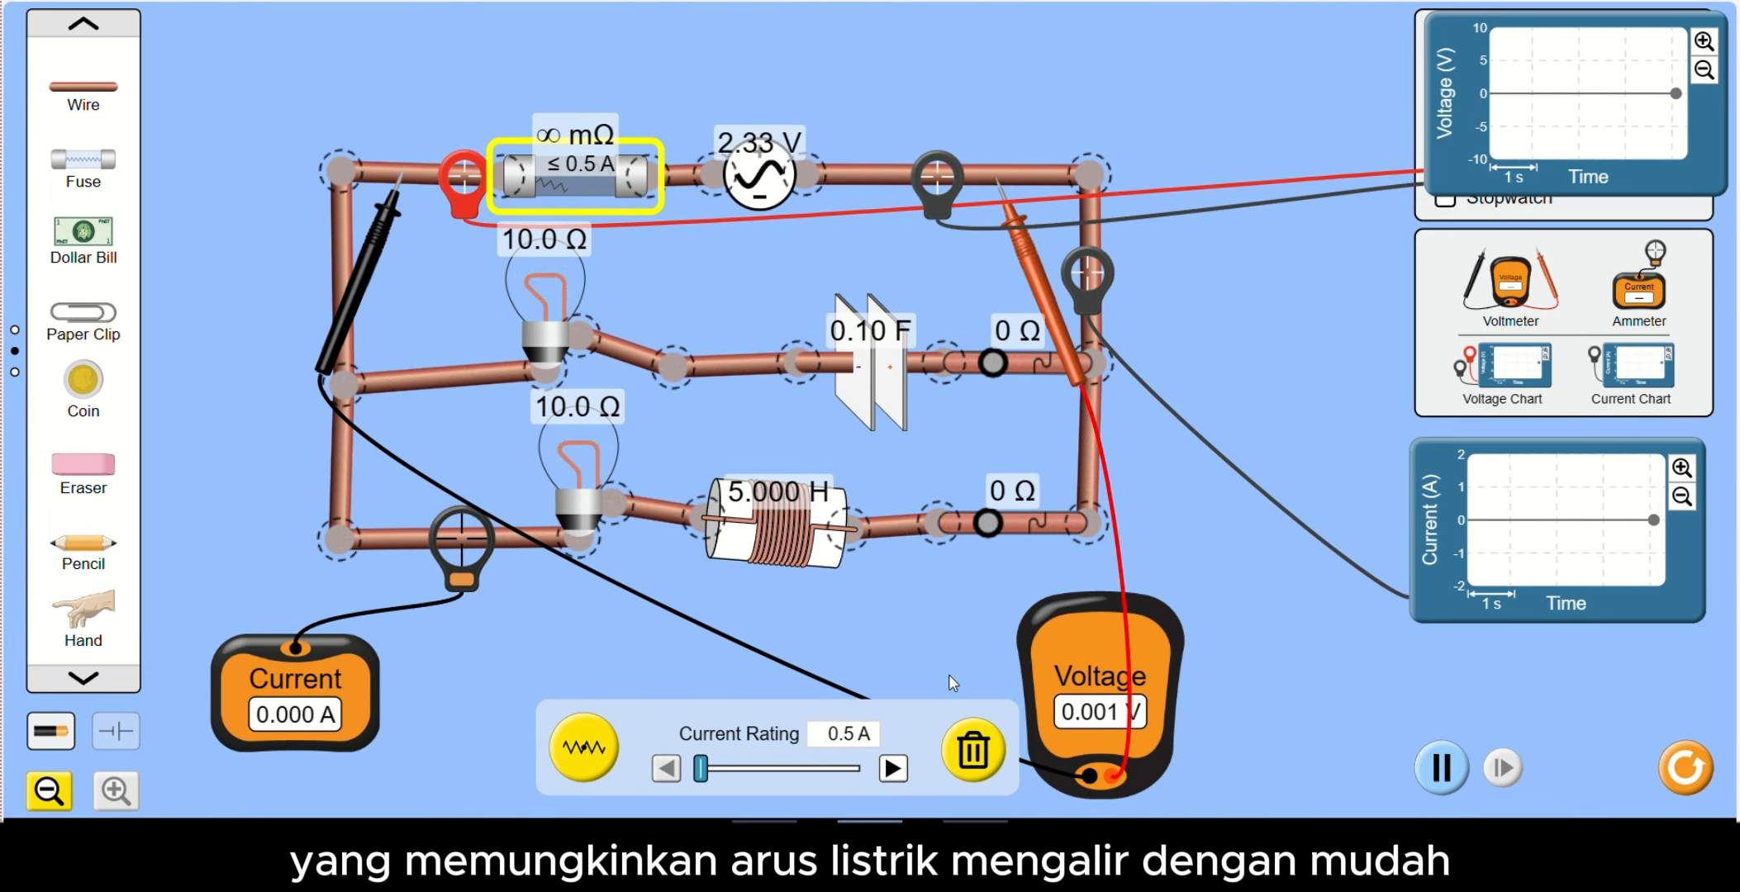
- Delete the fuse and connect a dollar bill across the gap between the main wire and the AC source
{"action": "left_click", "coordinate": [973, 750]}
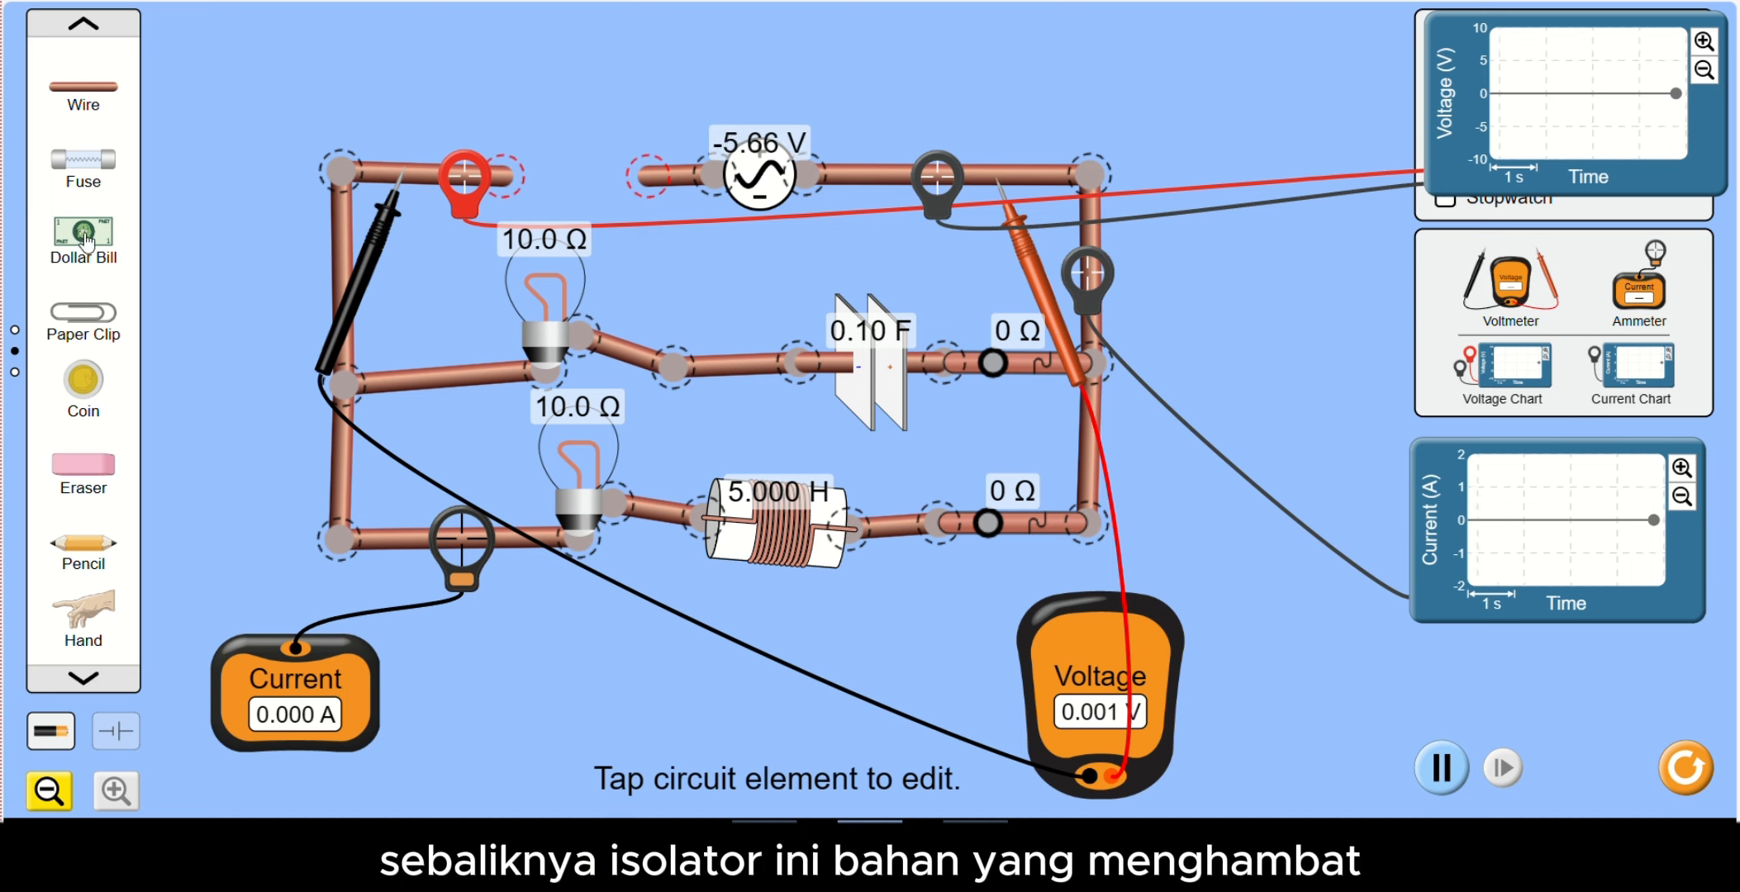
{"action": "left_click_drag", "start_coordinate": [86, 239], "coordinate": [589, 97]}
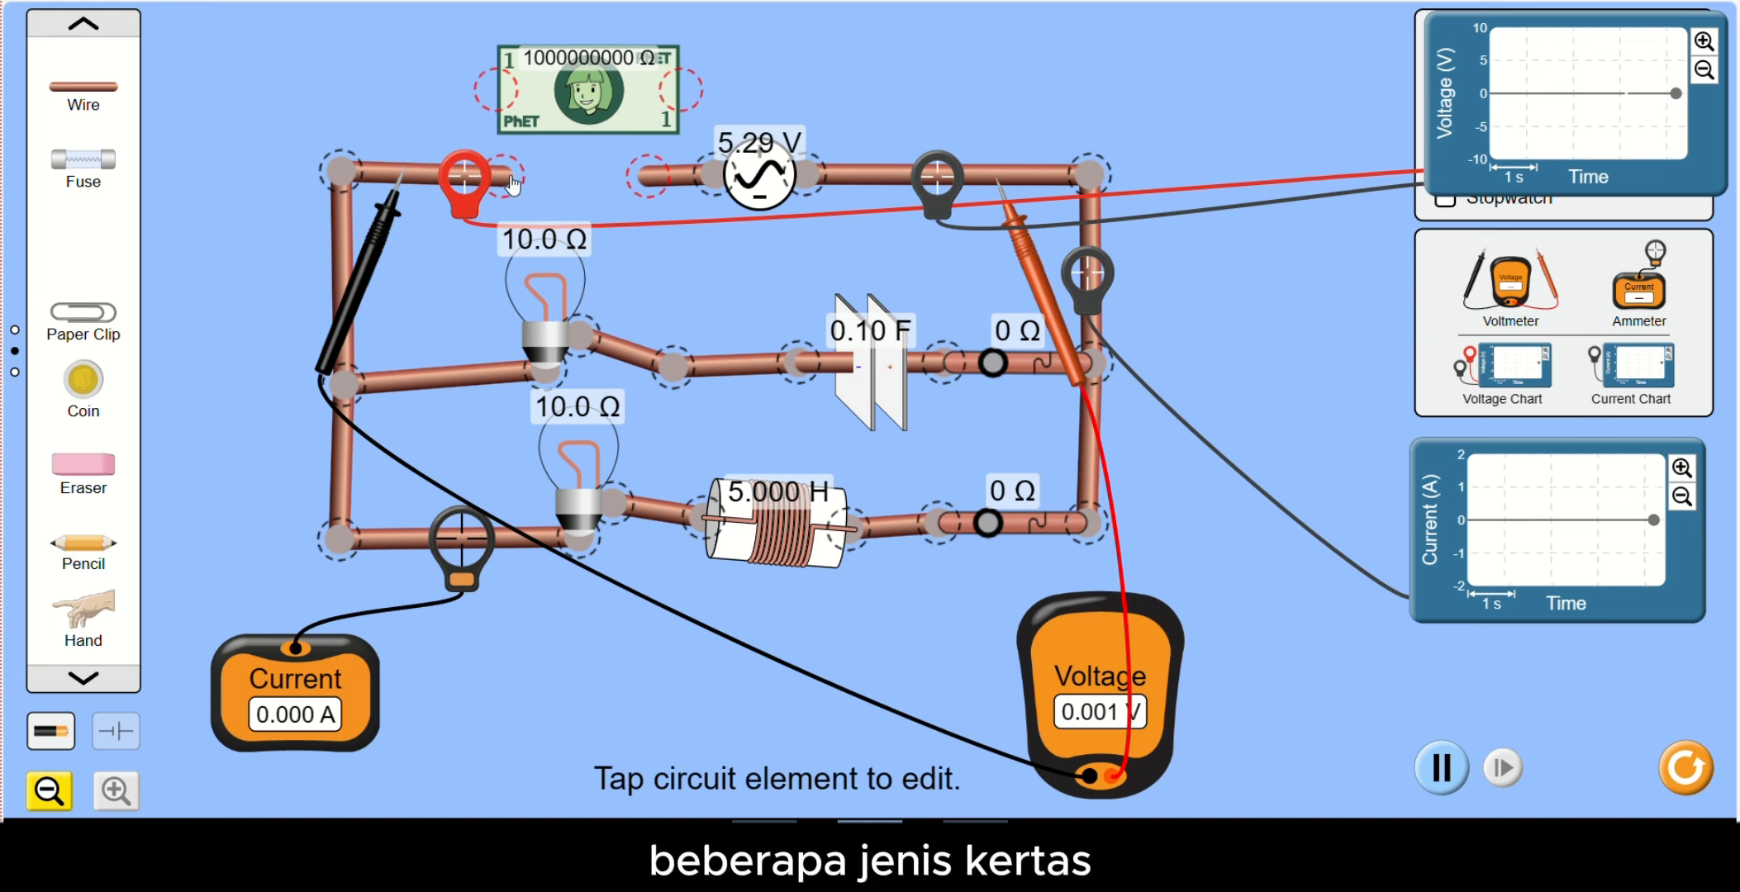
{"action": "left_click_drag", "start_coordinate": [506, 175], "coordinate": [462, 184]}
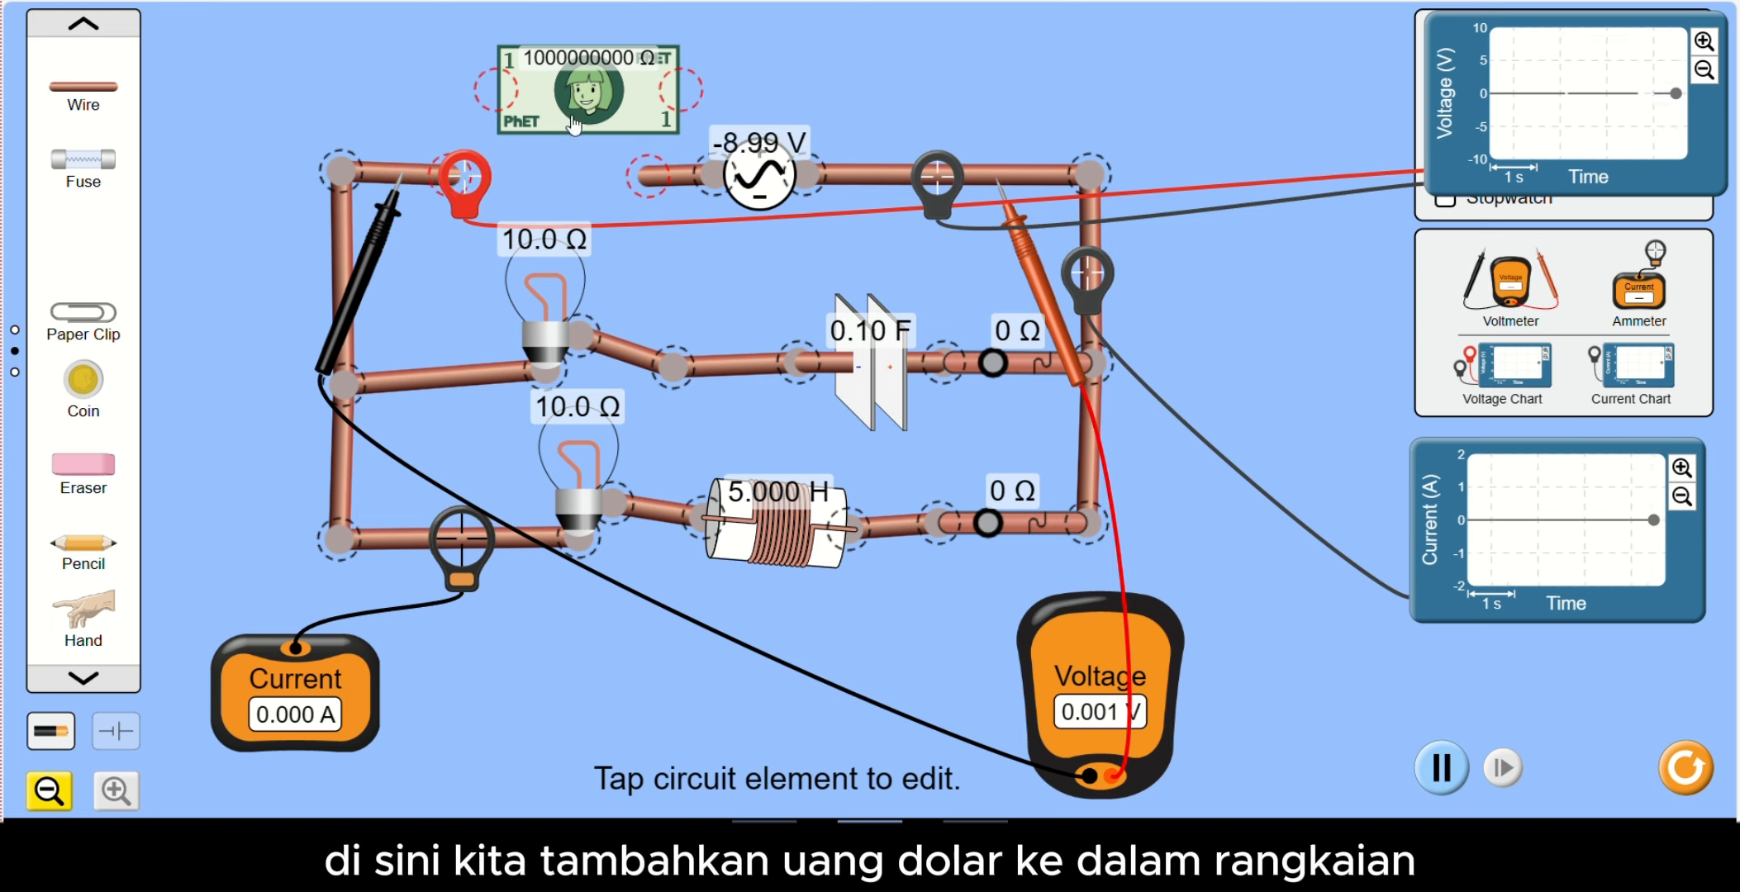
{"action": "left_click_drag", "start_coordinate": [573, 124], "coordinate": [554, 181]}
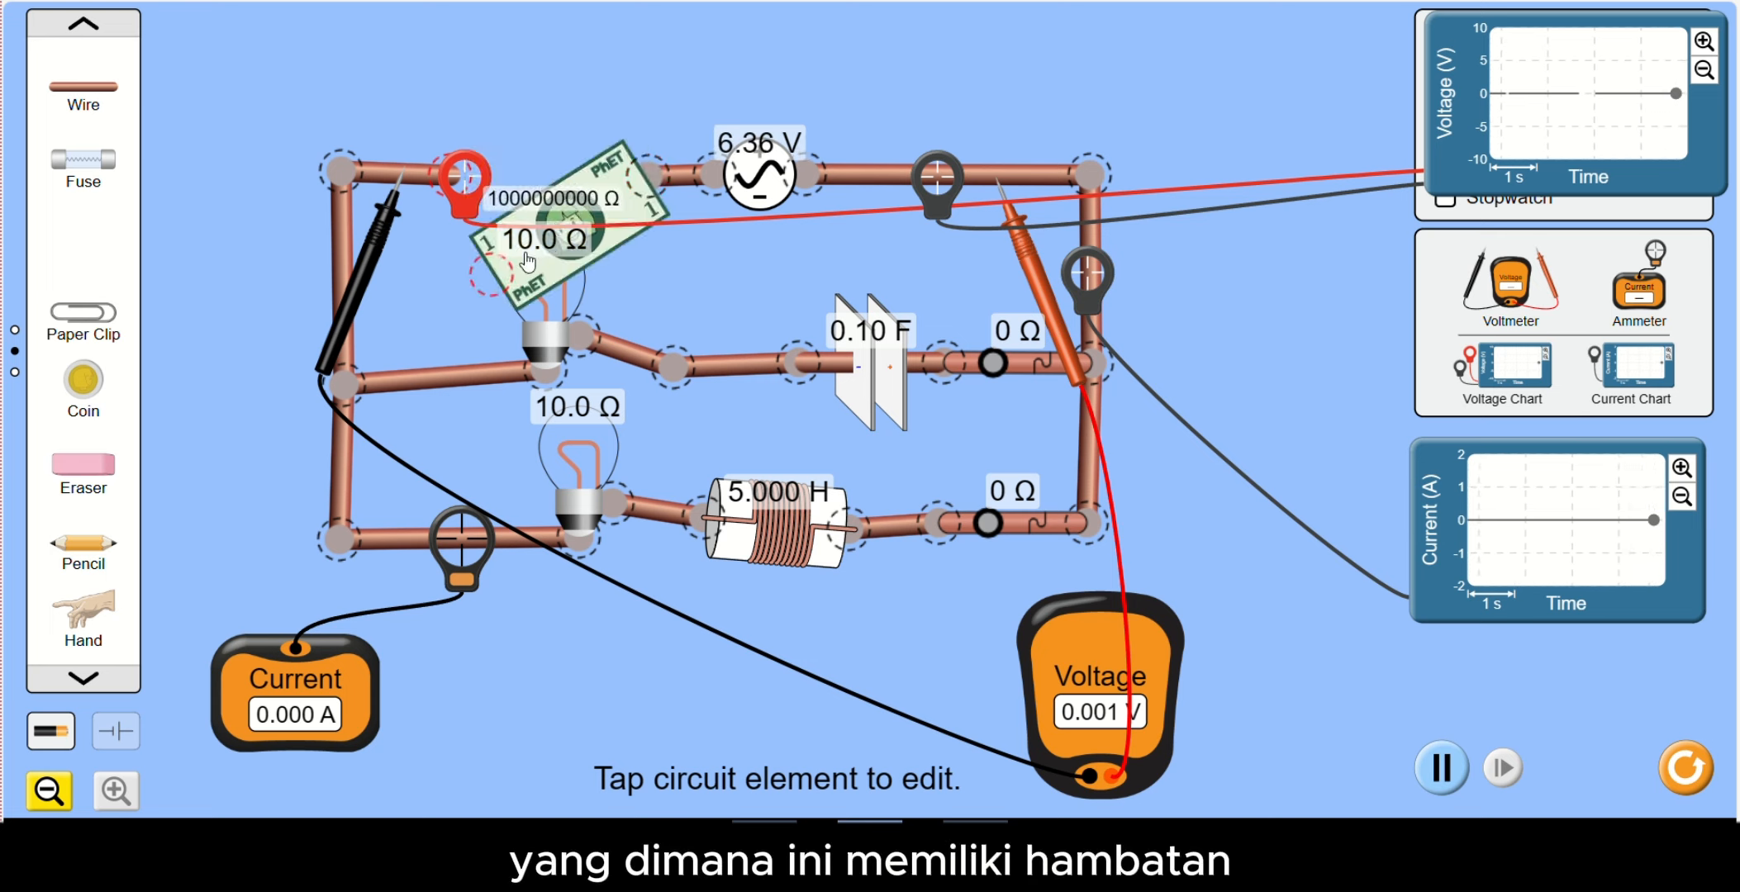
{"action": "left_click_drag", "start_coordinate": [506, 272], "coordinate": [467, 196]}
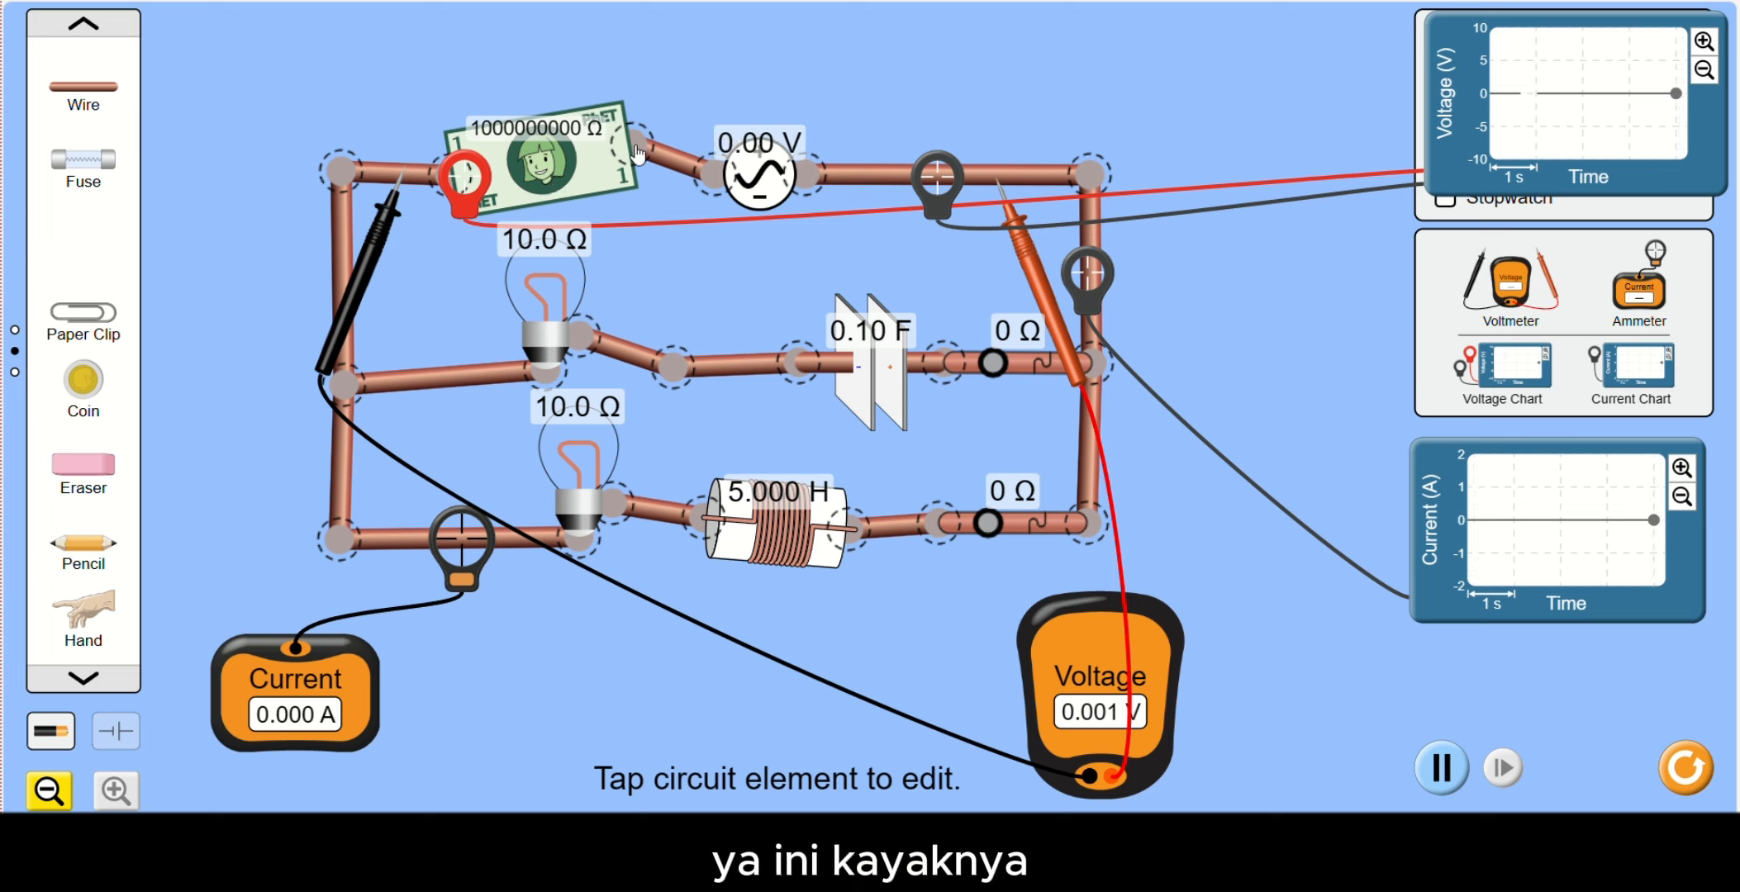
{"action": "left_click_drag", "start_coordinate": [643, 153], "coordinate": [632, 175]}
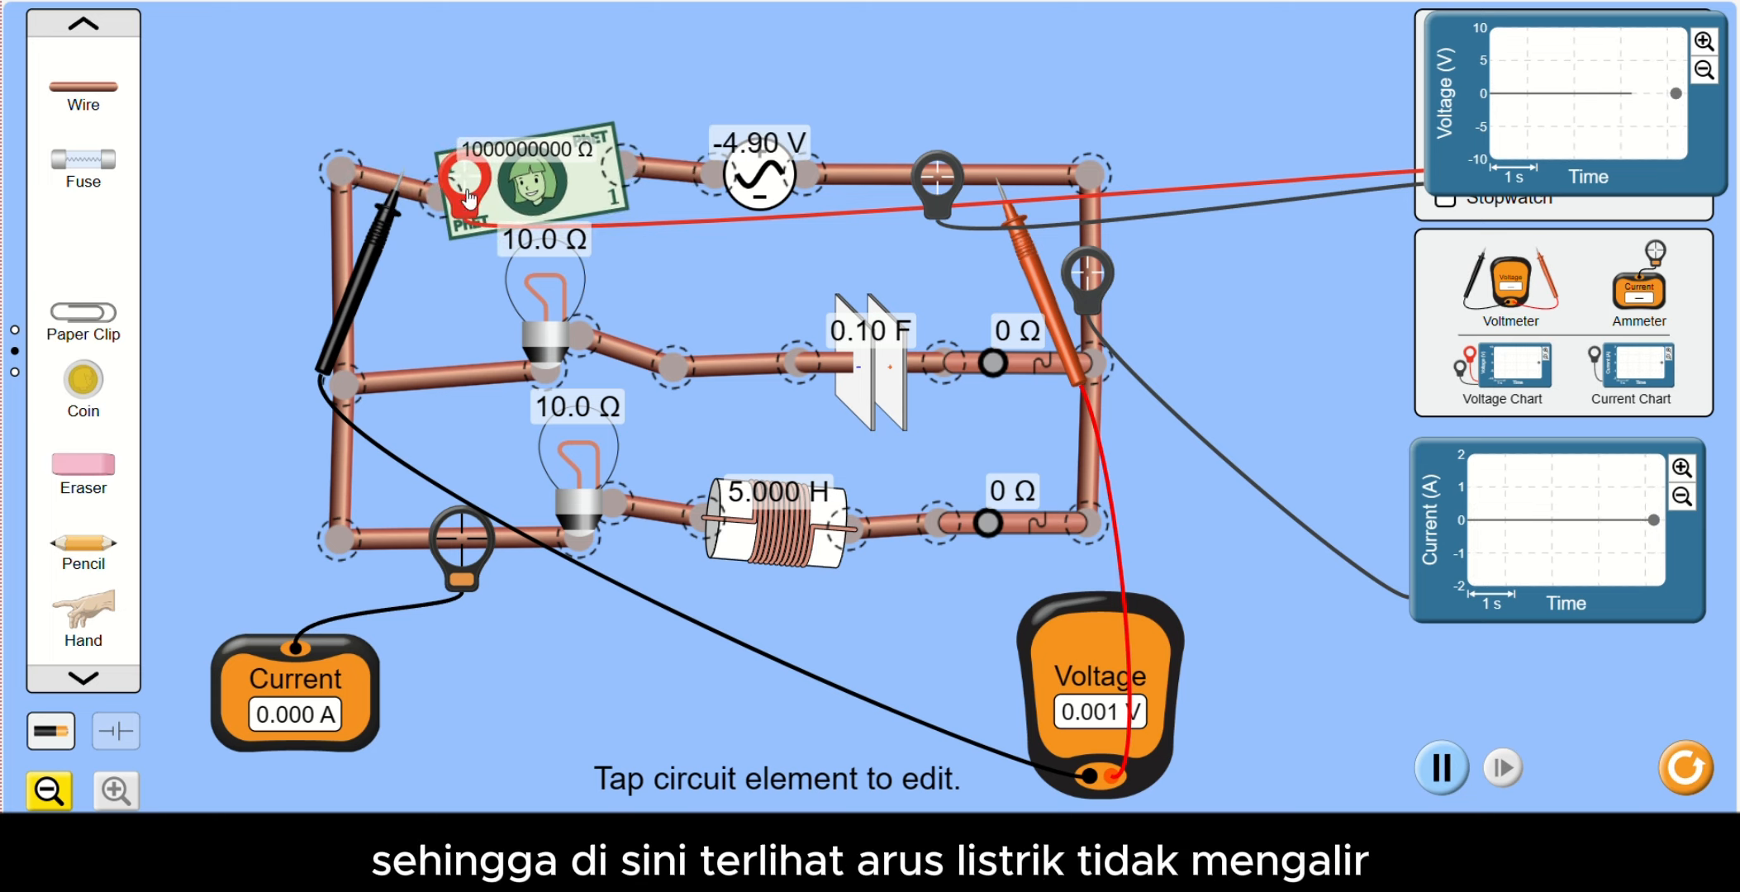
- Move the voltage chart's red probe off the dollar bill onto the main wire beside it
{"action": "left_click_drag", "start_coordinate": [468, 198], "coordinate": [473, 189]}
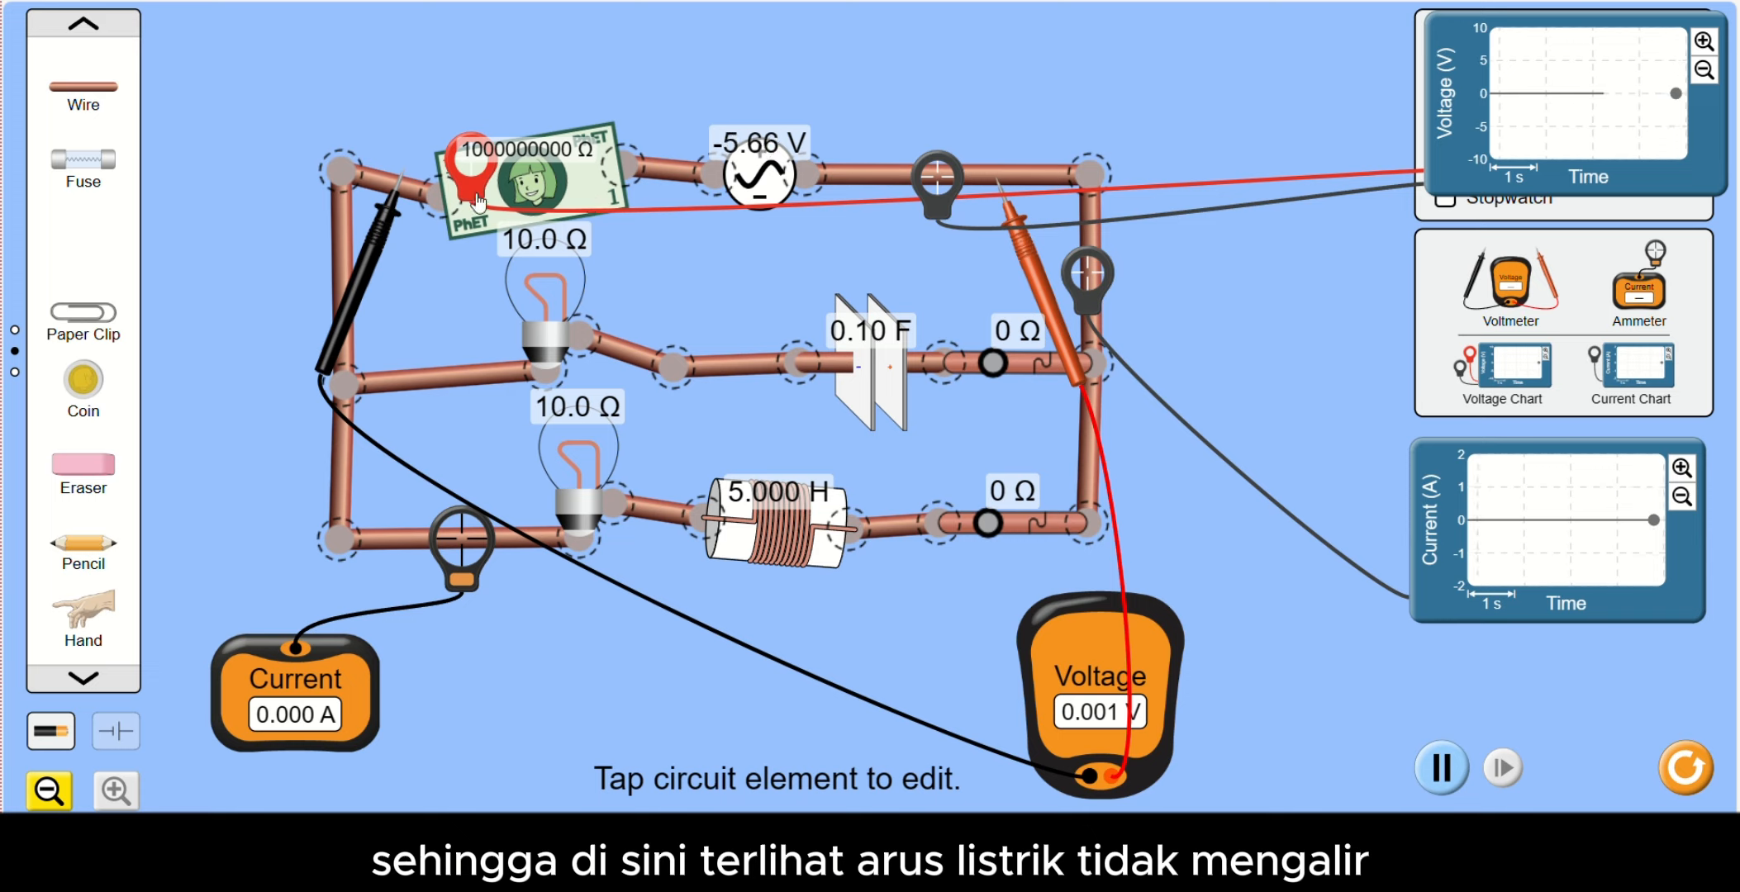
{"action": "mouse_move", "coordinate": [467, 190]}
{"action": "left_mouse_down"}
{"action": "mouse_move", "coordinate": [382, 213]}
{"action": "mouse_move", "coordinate": [454, 184]}
{"action": "left_mouse_up"}
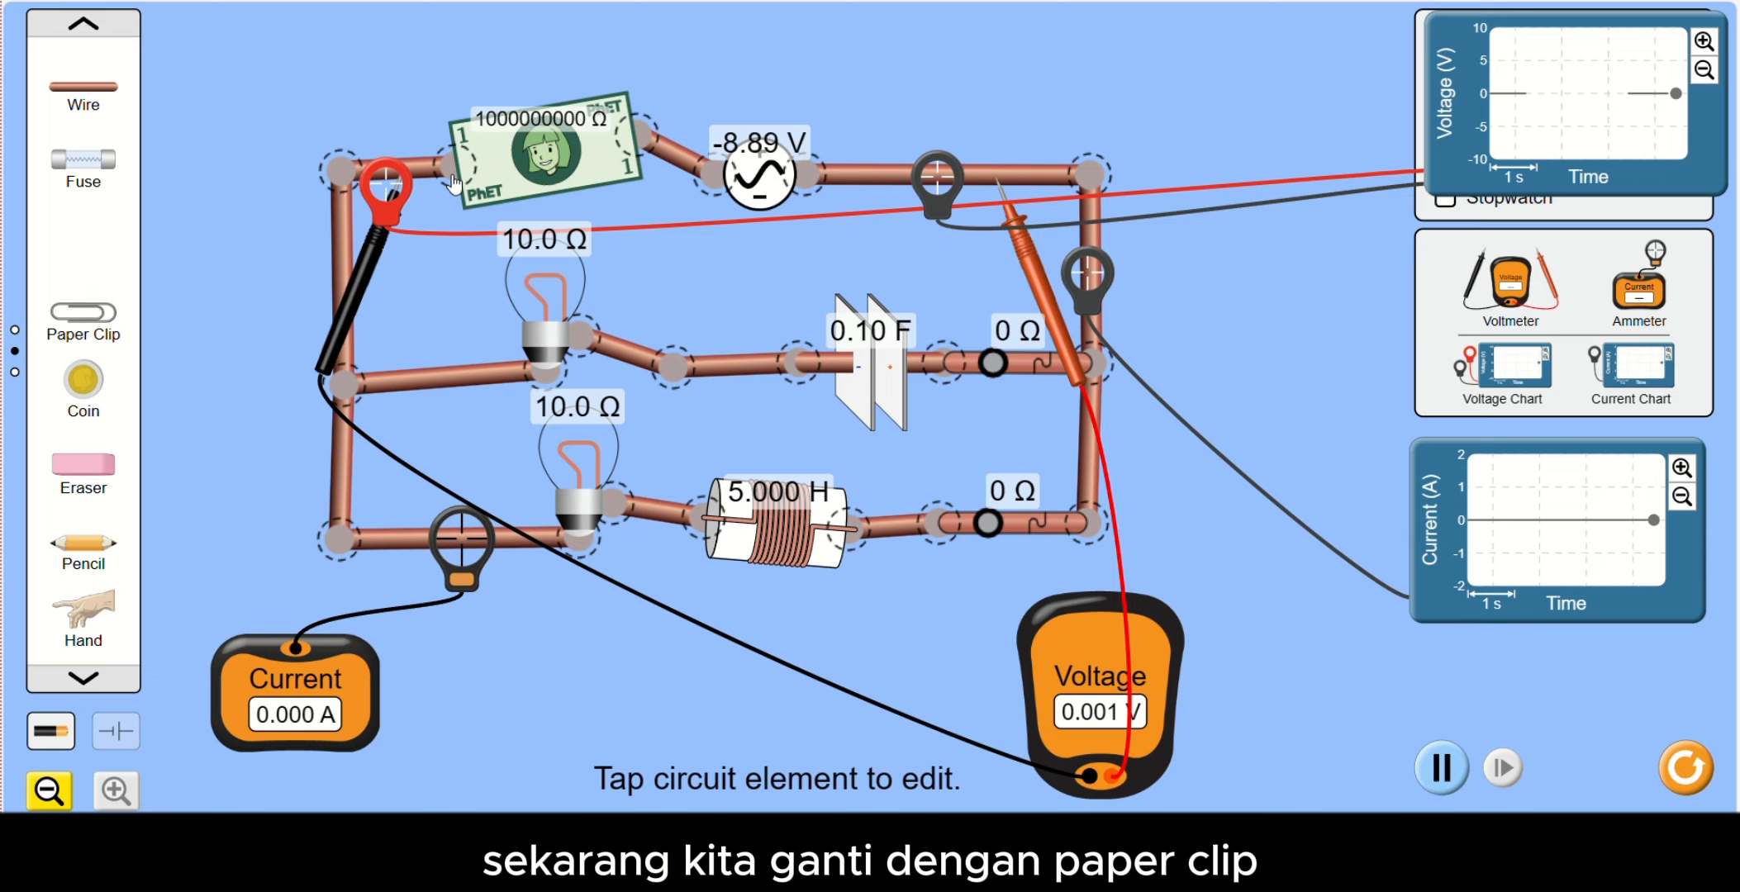
- Replace the dollar bill with a paper clip, closing the gap between the main wire and the AC source
{"action": "left_click", "coordinate": [609, 178]}
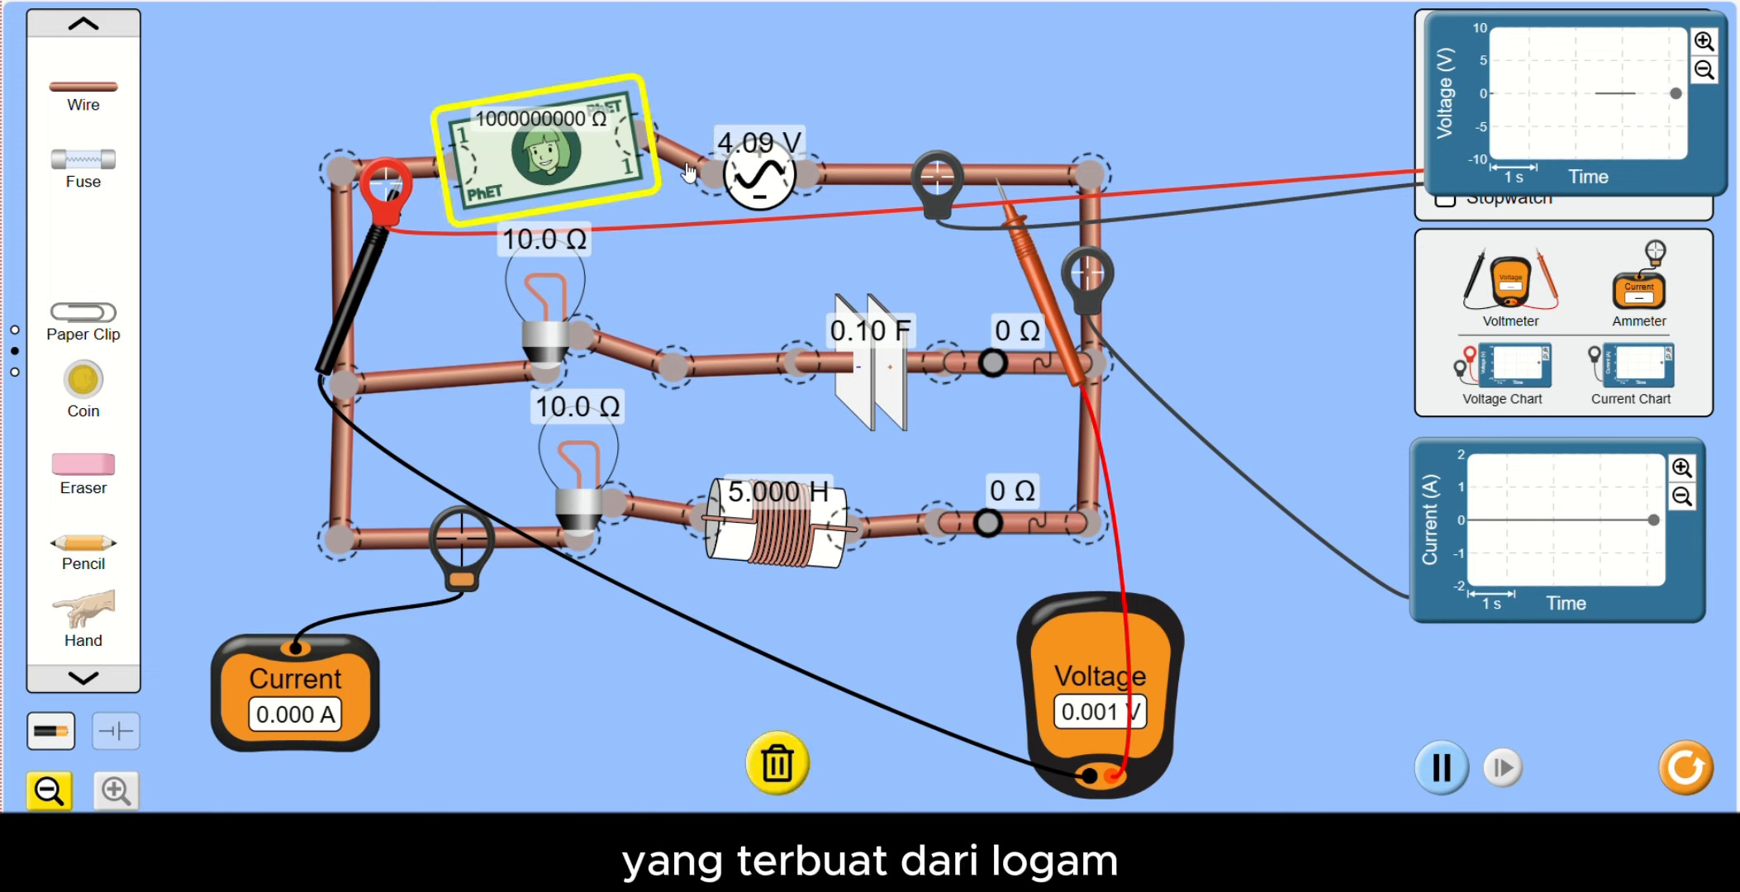
{"action": "left_click", "coordinate": [776, 764]}
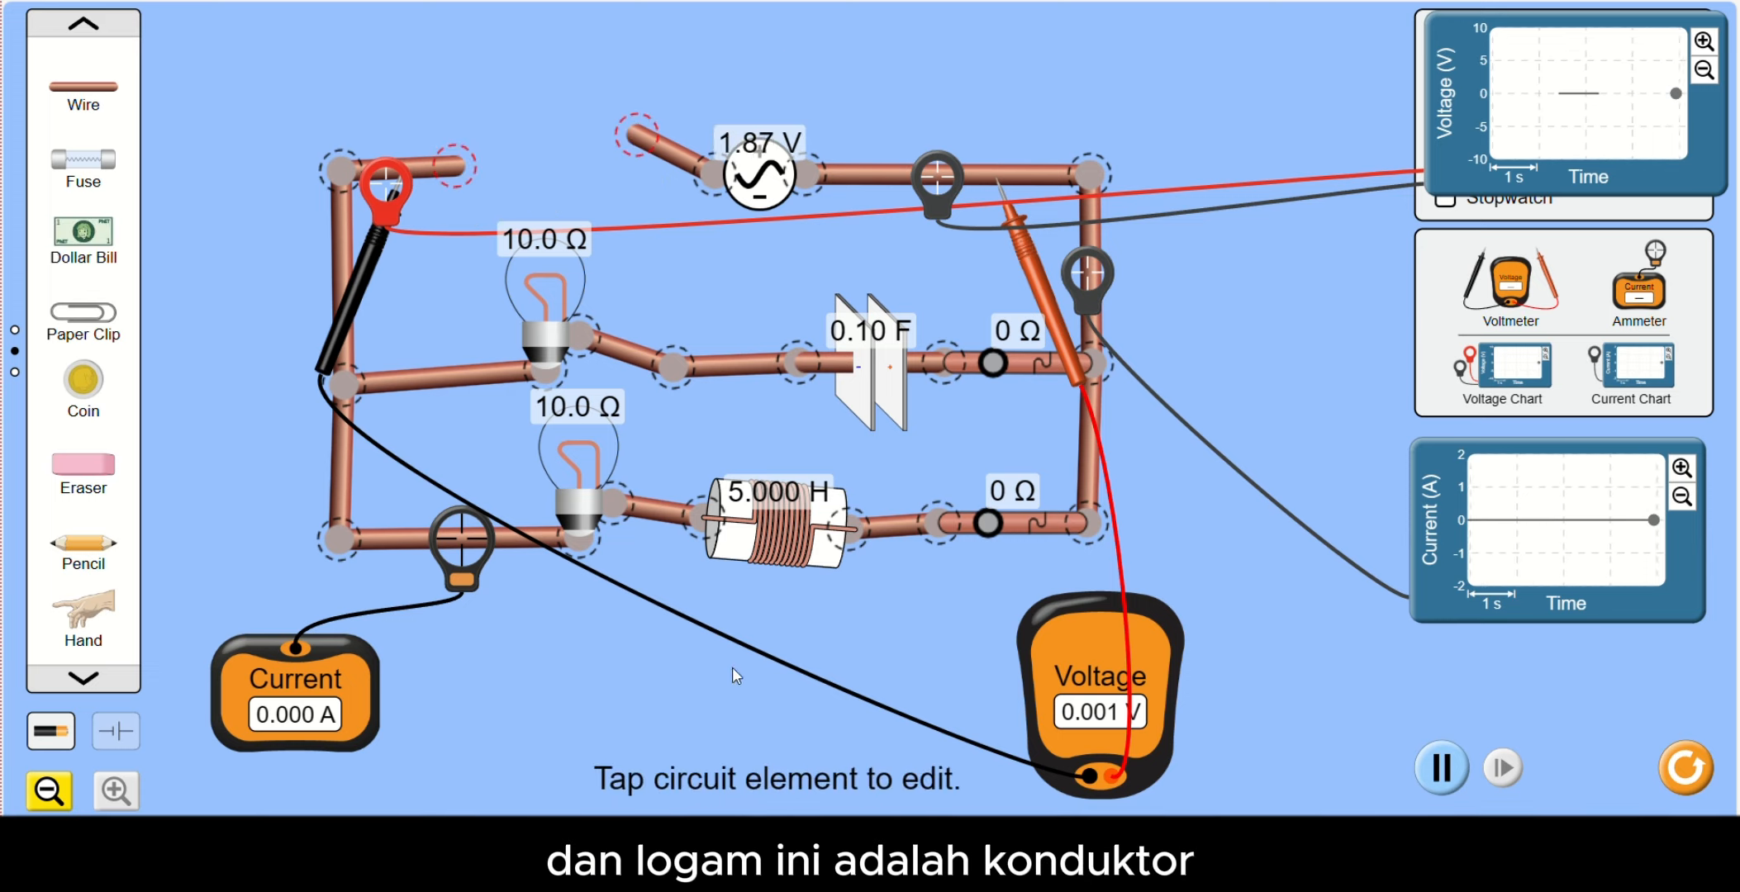
{"action": "left_click_drag", "start_coordinate": [85, 314], "coordinate": [512, 205]}
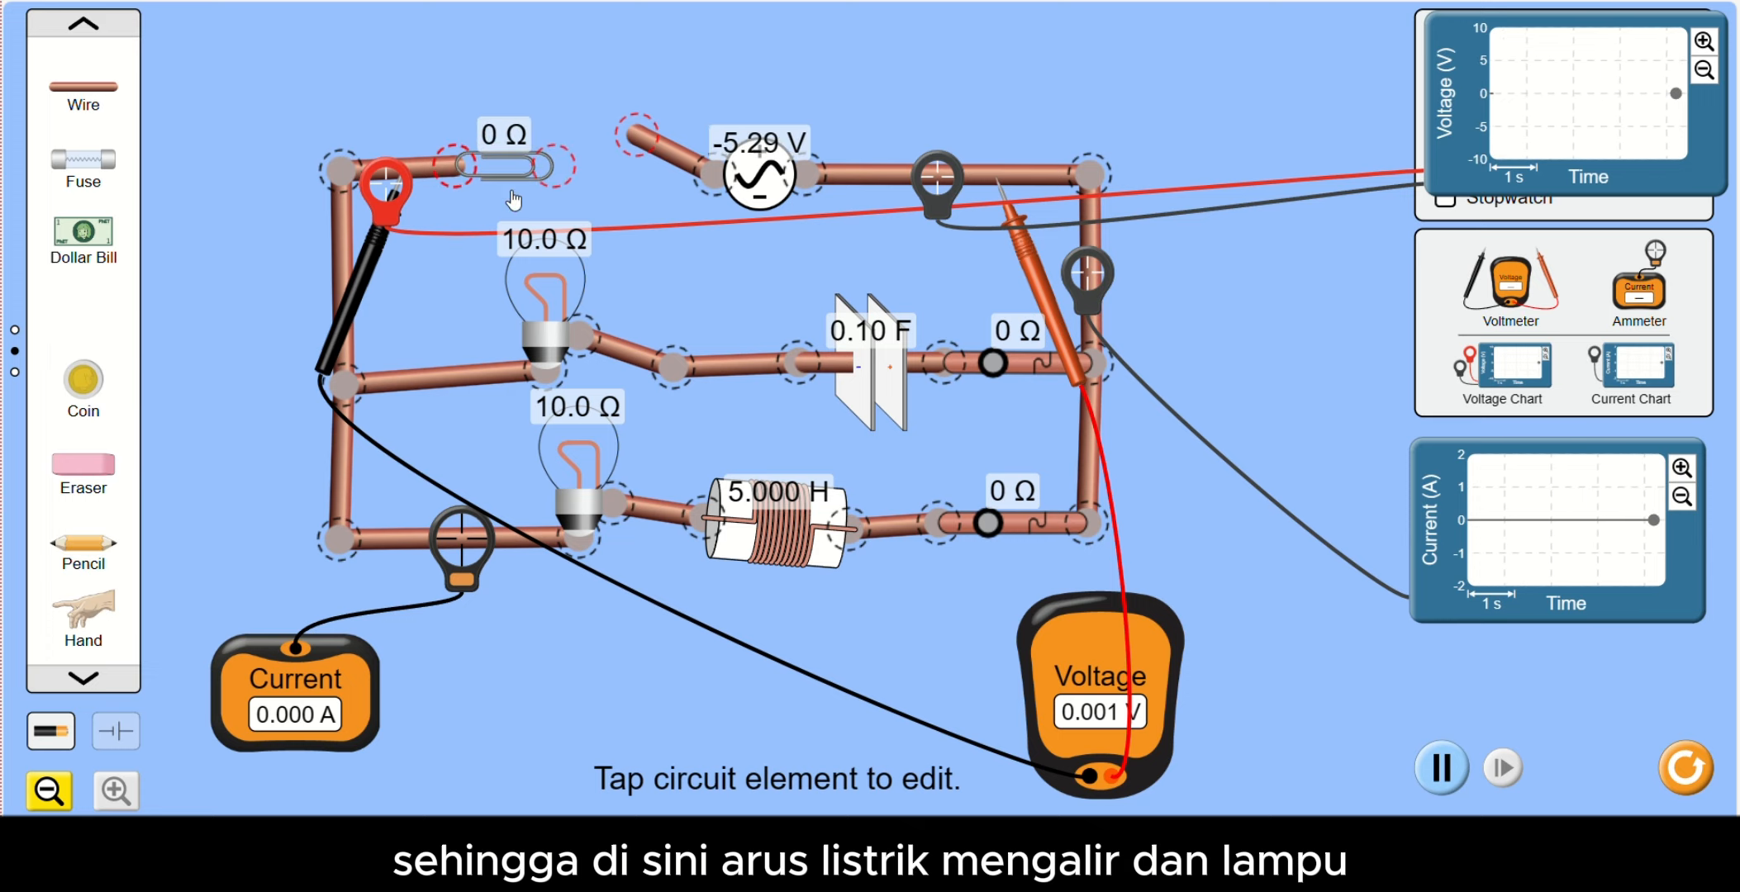
{"action": "left_click_drag", "start_coordinate": [640, 139], "coordinate": [582, 180]}
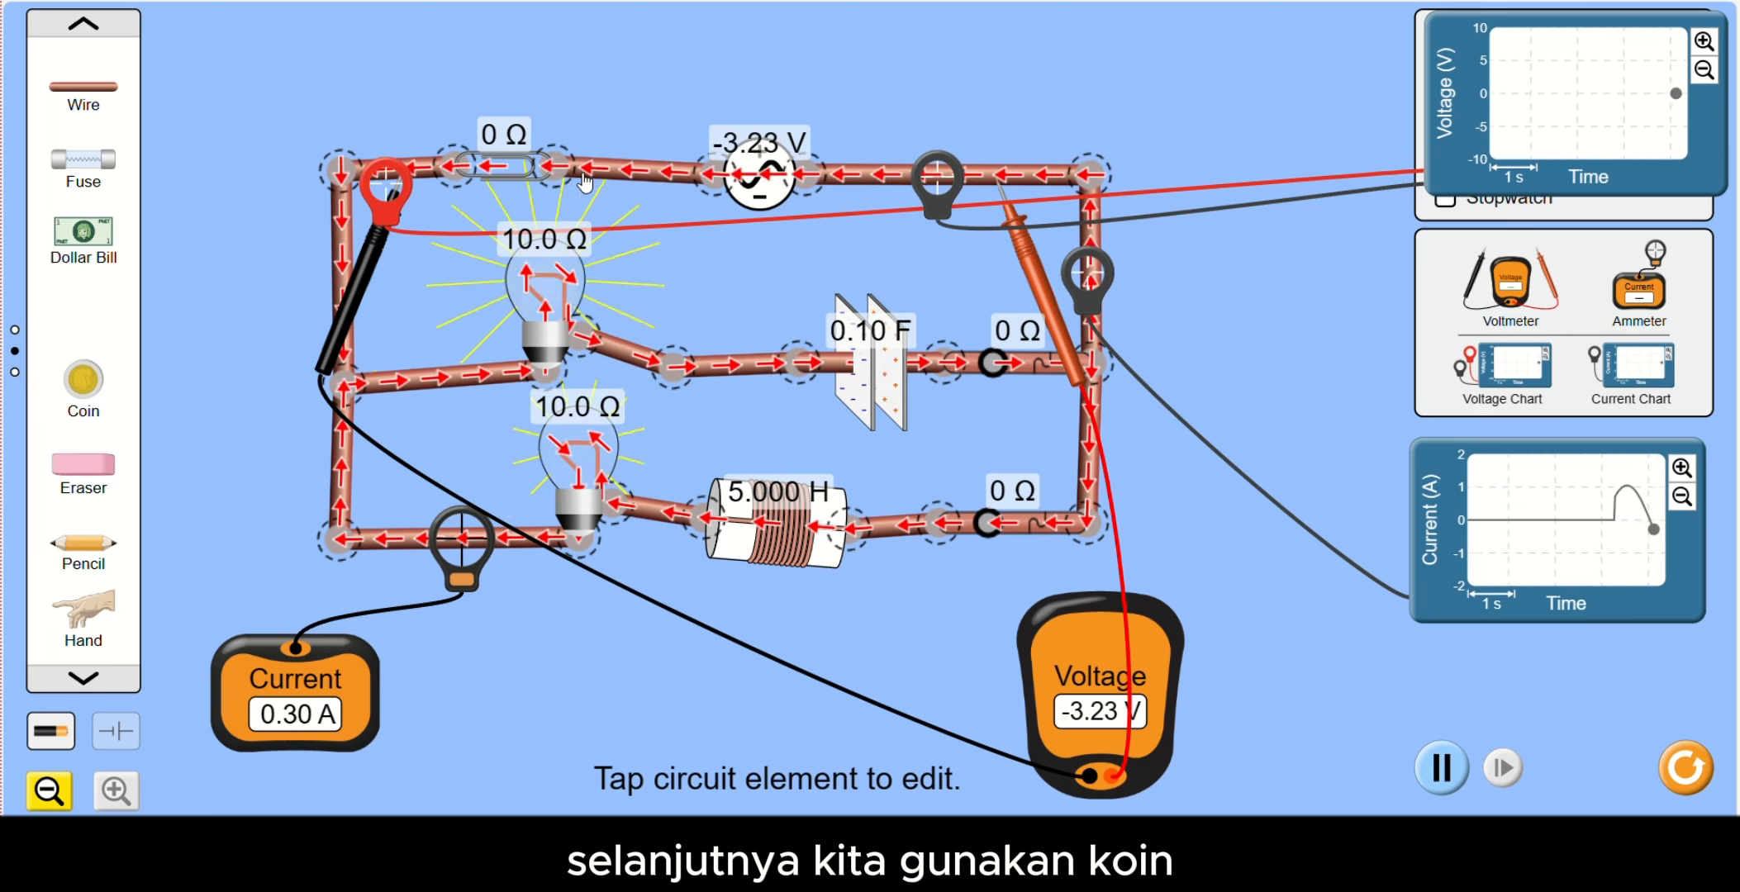
- Replace the paper clip with a coin connected between the main wire and the AC source's wire
{"action": "left_click", "coordinate": [500, 161]}
{"action": "left_click", "coordinate": [777, 769]}
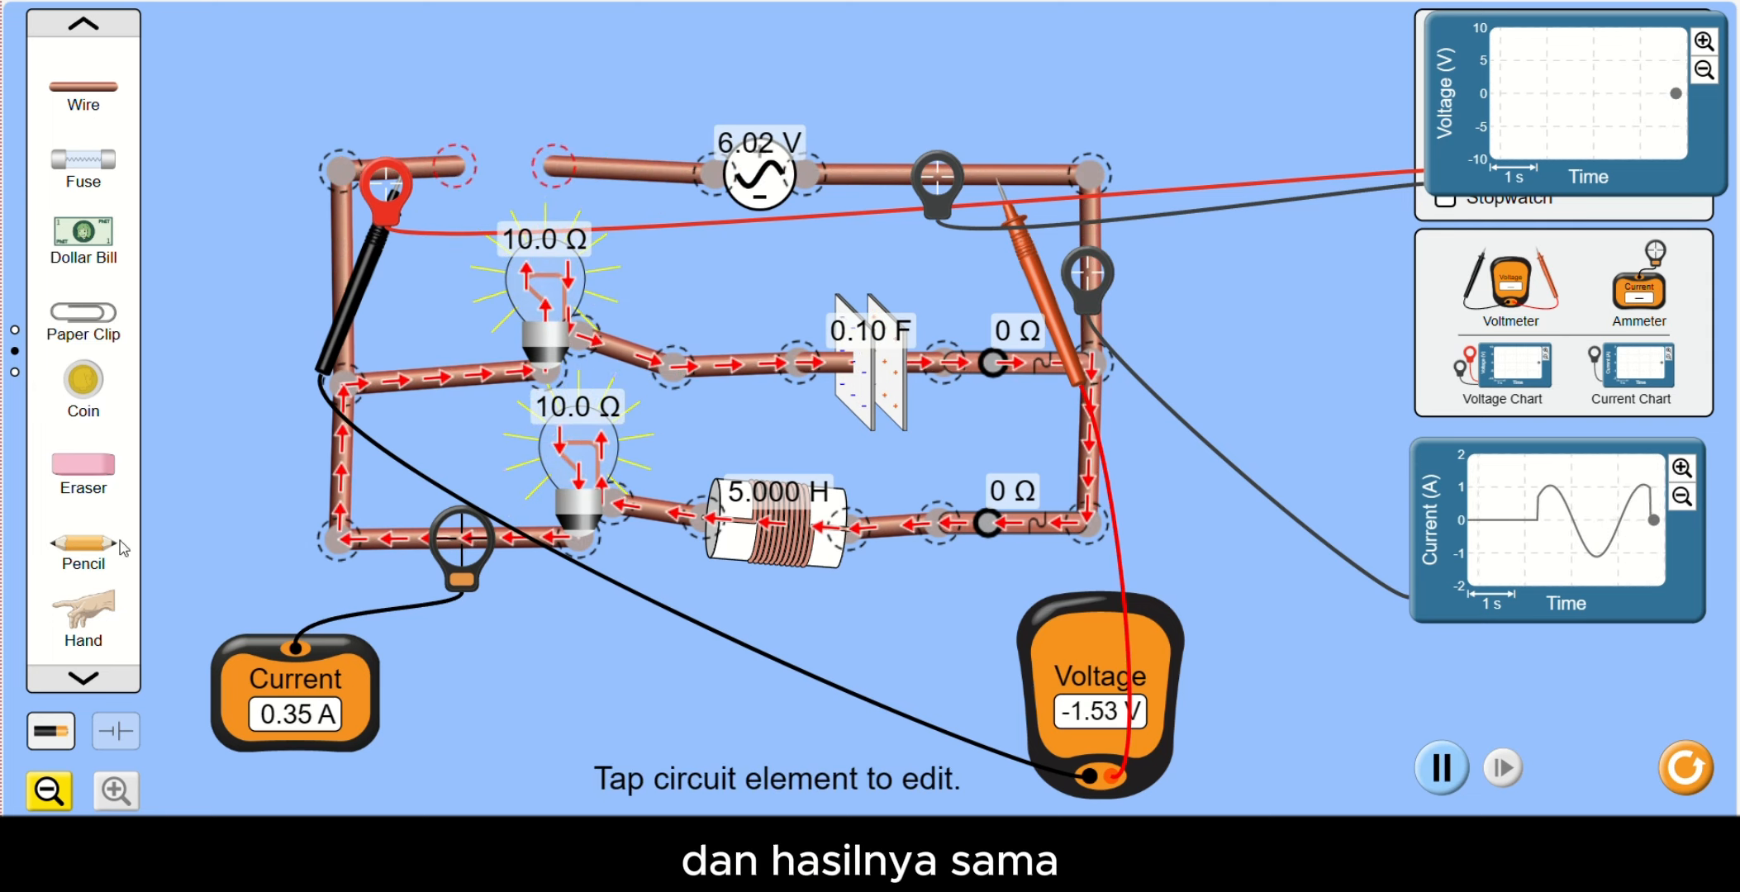
{"action": "left_click_drag", "start_coordinate": [76, 408], "coordinate": [487, 202]}
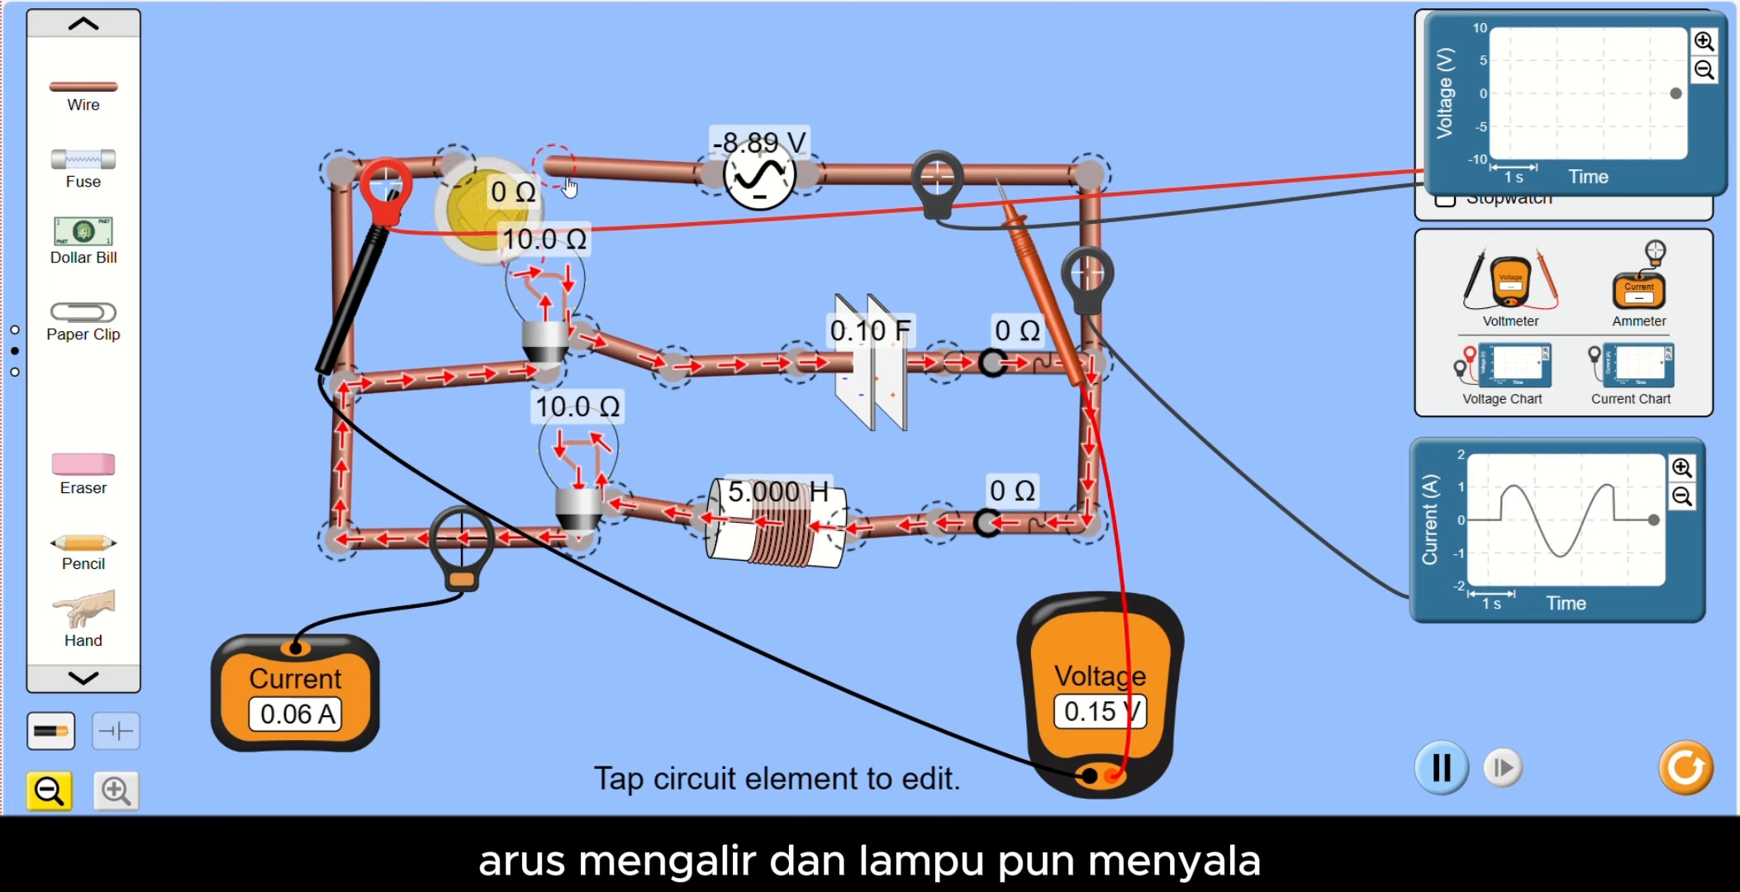
{"action": "left_click_drag", "start_coordinate": [521, 260], "coordinate": [530, 203]}
{"action": "left_click_drag", "start_coordinate": [445, 124], "coordinate": [434, 164]}
- Delete the coin and widen the gap between the main wire and the AC source's wire
{"action": "left_click", "coordinate": [489, 183]}
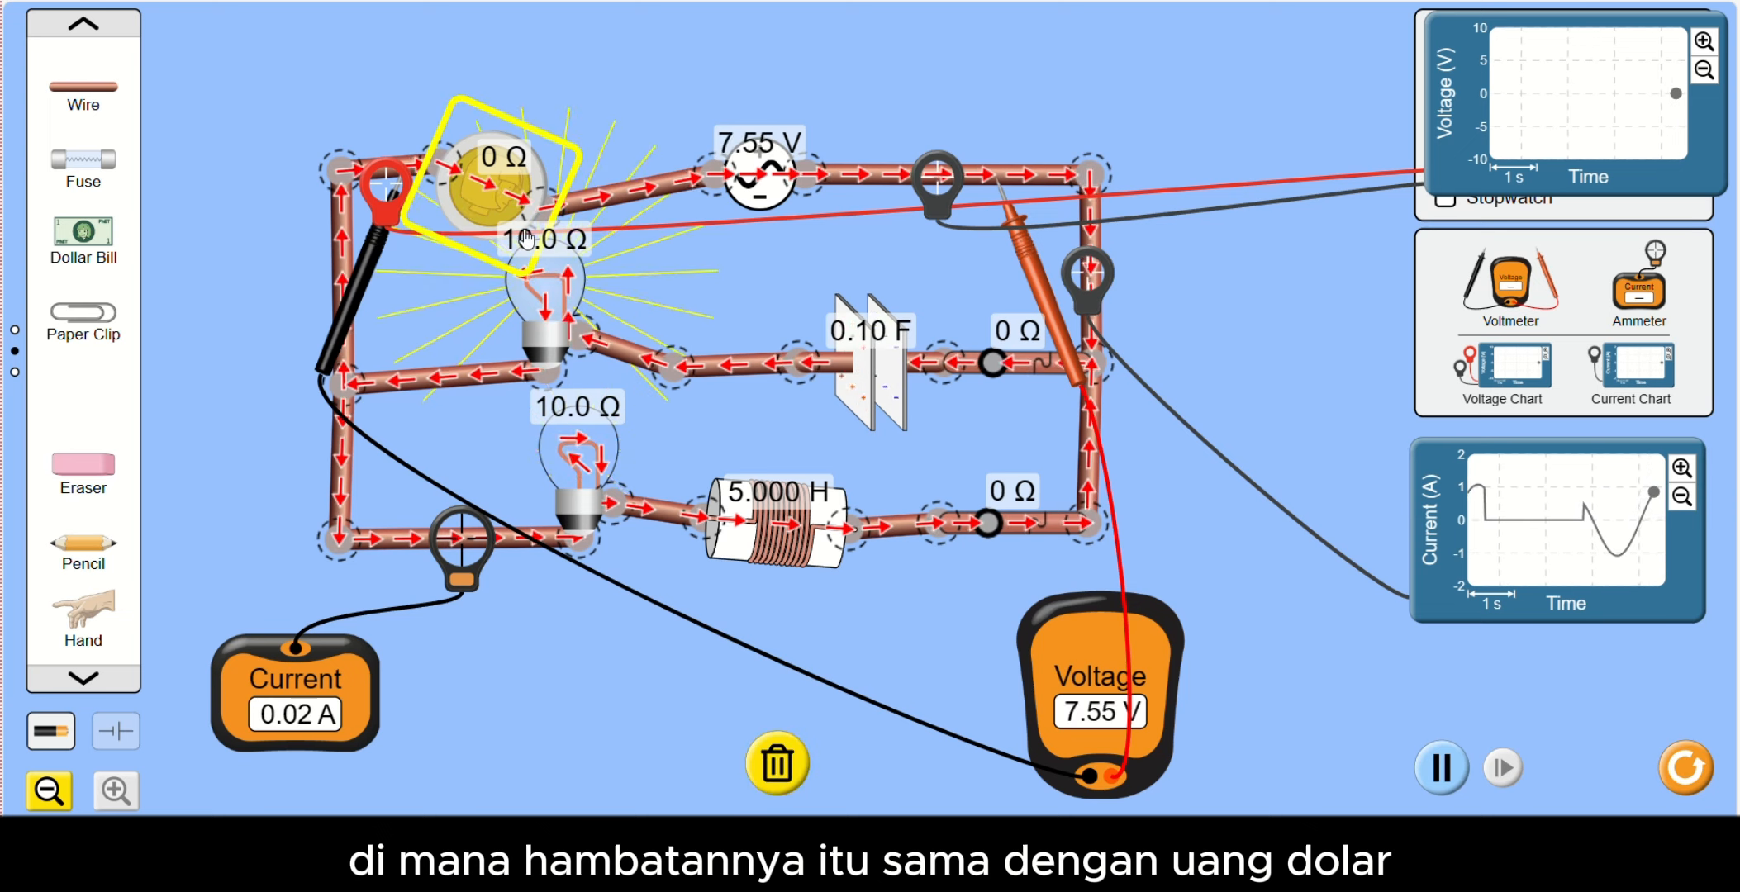
{"action": "left_click", "coordinate": [754, 778]}
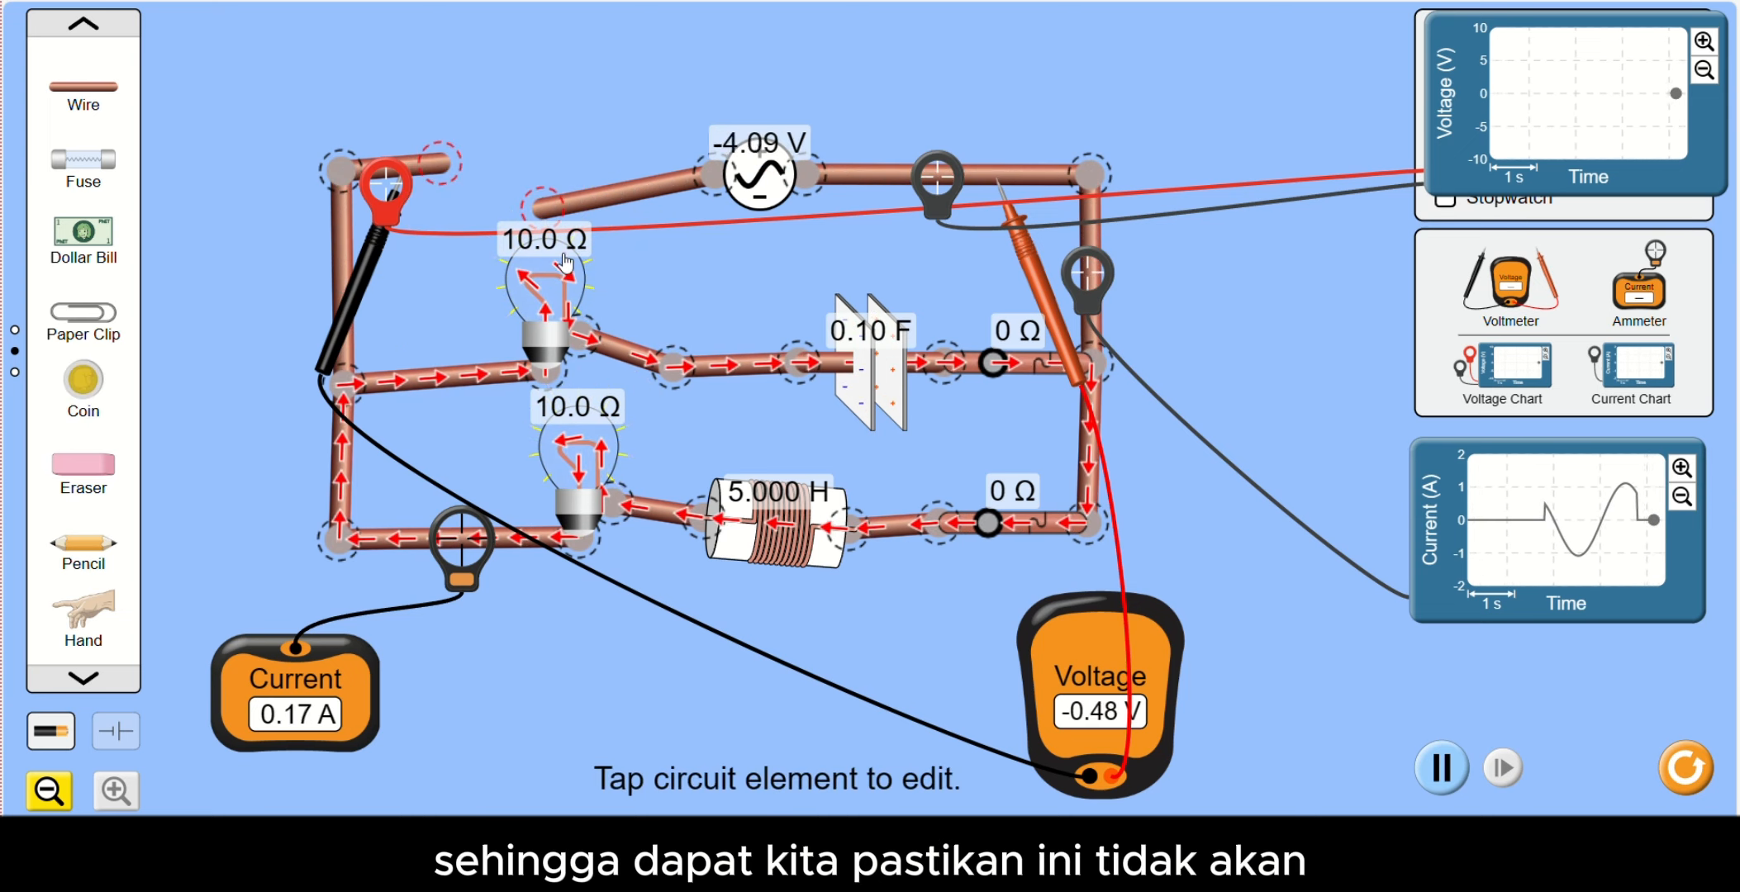
{"action": "left_click_drag", "start_coordinate": [581, 208], "coordinate": [598, 177]}
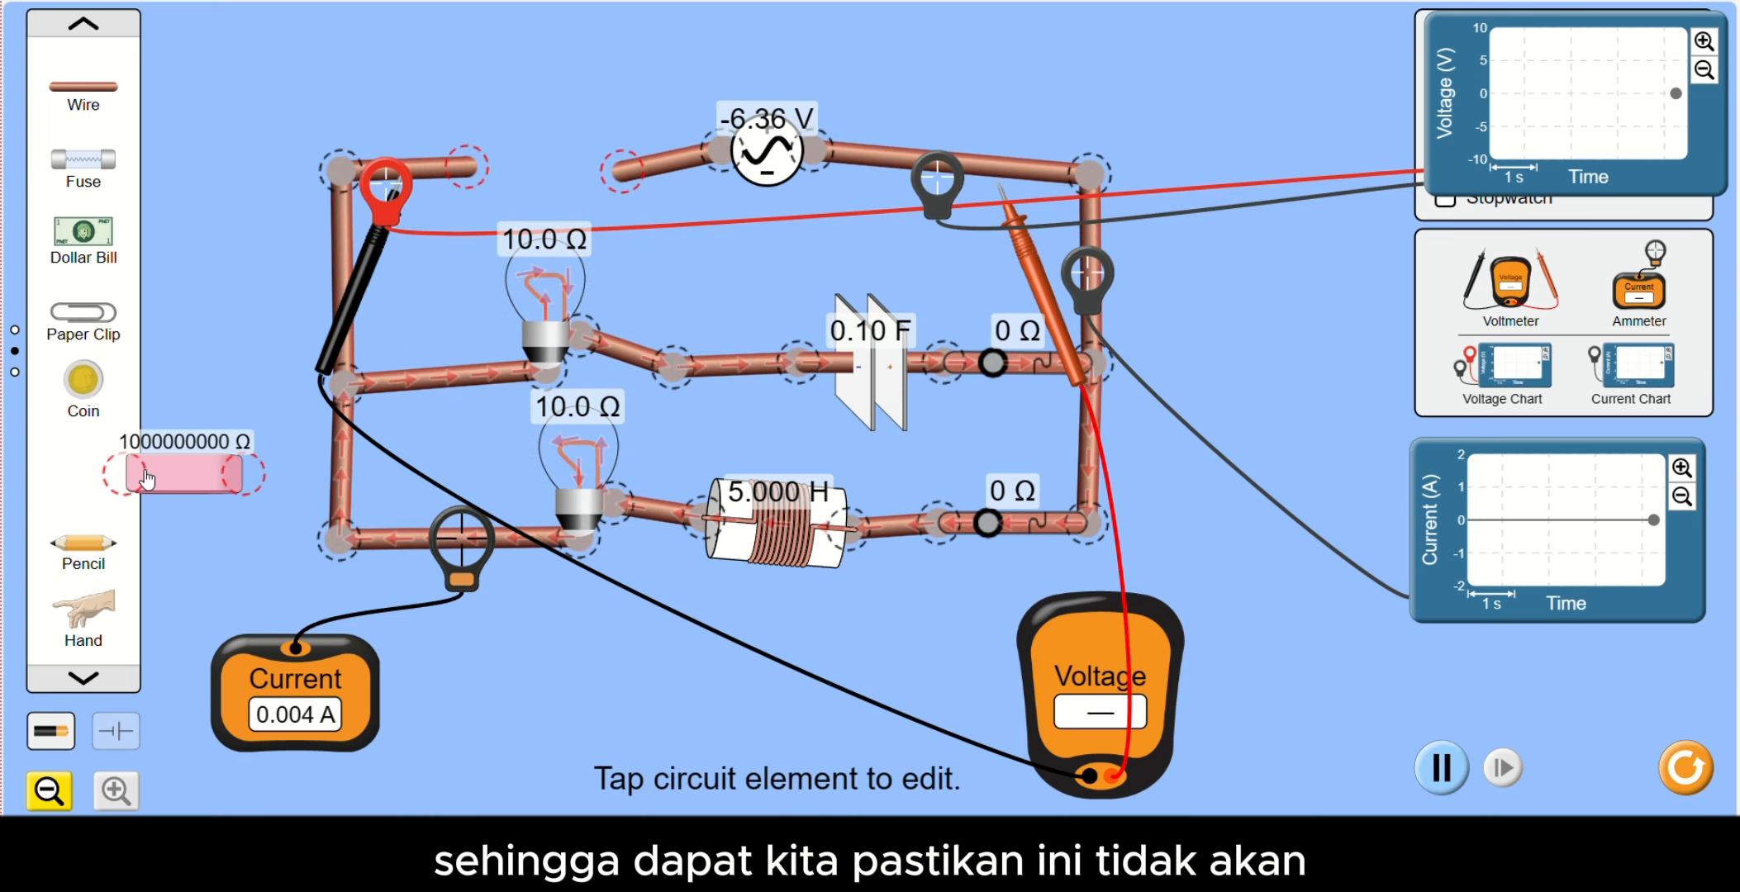
- Take out an eraser to check its resistance and return it to the component toolbox
{"action": "left_click_drag", "start_coordinate": [185, 482], "coordinate": [105, 479]}
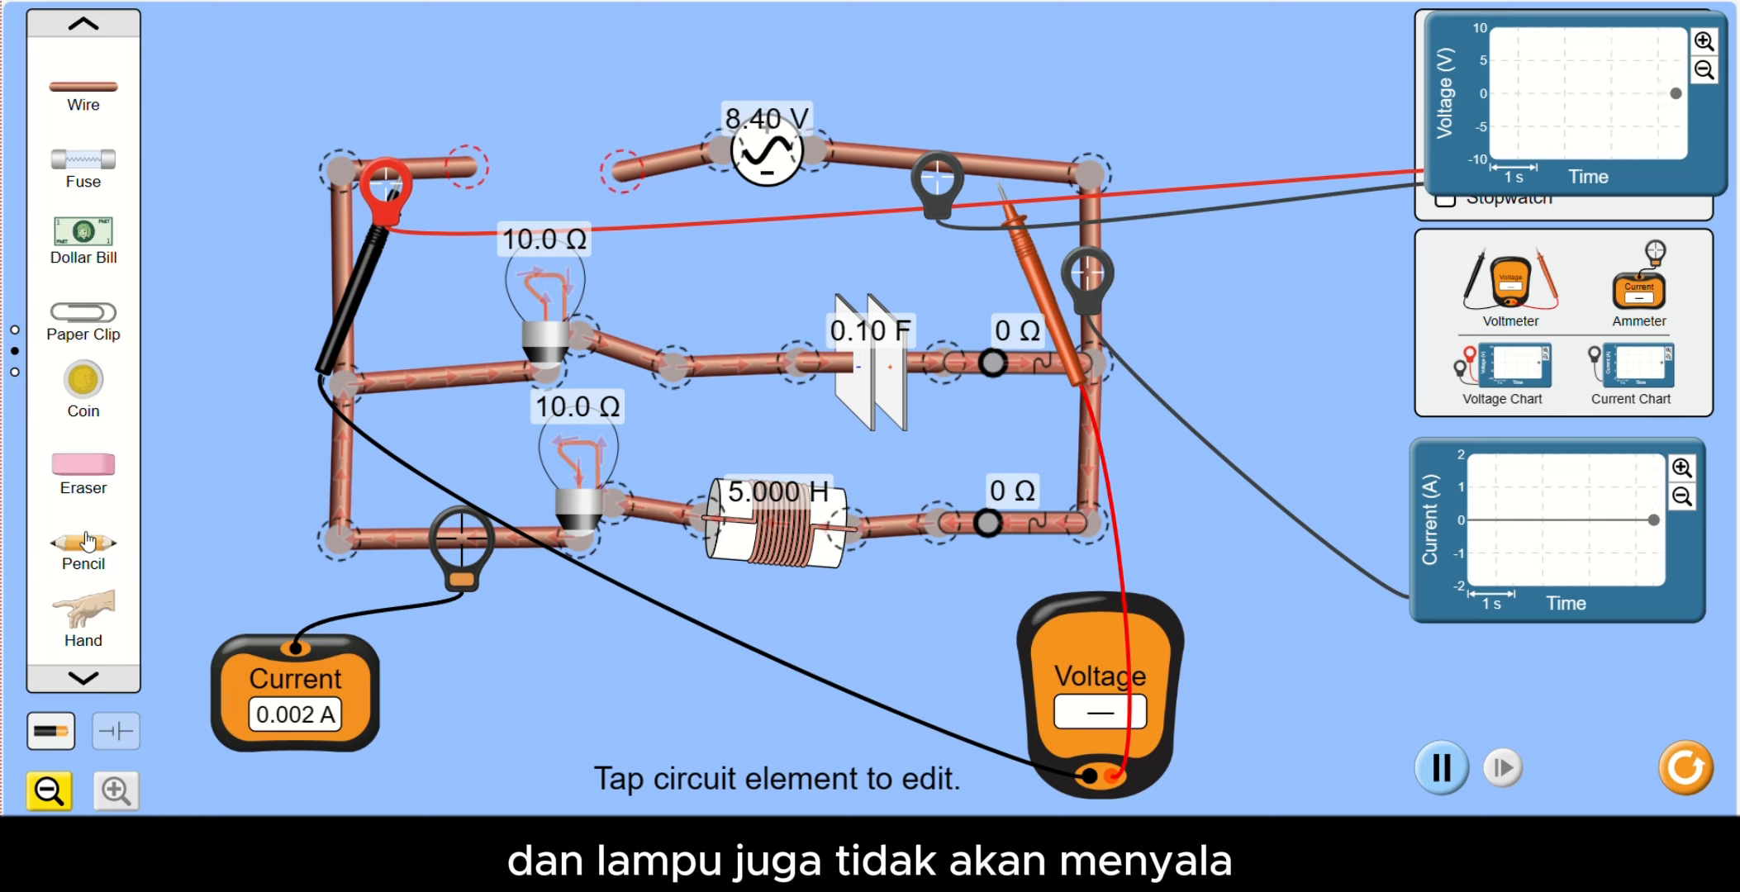
{"action": "left_click_drag", "start_coordinate": [97, 485], "coordinate": [155, 491]}
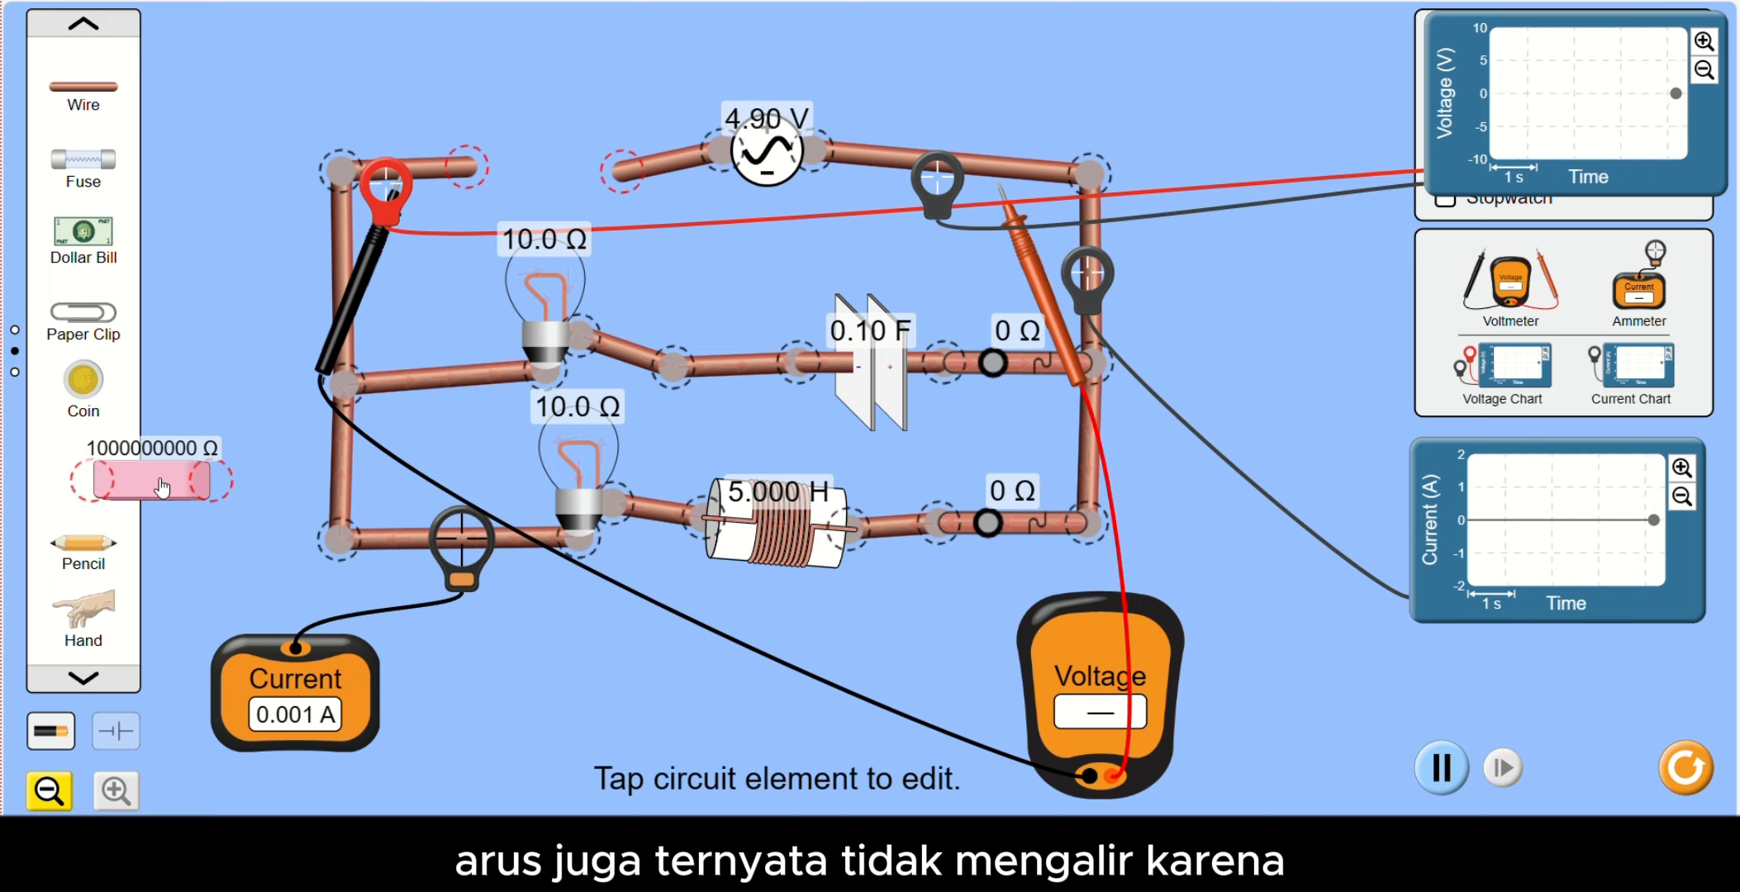
{"action": "mouse_move", "coordinate": [162, 488]}
{"action": "left_mouse_down"}
{"action": "mouse_move", "coordinate": [153, 446]}
{"action": "mouse_move", "coordinate": [141, 476]}
{"action": "mouse_move", "coordinate": [157, 487]}
{"action": "mouse_move", "coordinate": [132, 492]}
{"action": "left_mouse_up"}
- Connect a hand across the gap between the main wire and the AC source's wire
{"action": "mouse_move", "coordinate": [83, 611]}
{"action": "left_mouse_down"}
{"action": "mouse_move", "coordinate": [178, 610]}
{"action": "mouse_move", "coordinate": [187, 711]}
{"action": "mouse_move", "coordinate": [190, 624]}
{"action": "mouse_move", "coordinate": [168, 623]}
{"action": "mouse_move", "coordinate": [578, 347]}
{"action": "mouse_move", "coordinate": [544, 197]}
{"action": "mouse_move", "coordinate": [529, 197]}
{"action": "mouse_move", "coordinate": [570, 197]}
{"action": "left_mouse_up"}
{"action": "left_click_drag", "start_coordinate": [676, 178], "coordinate": [595, 188]}
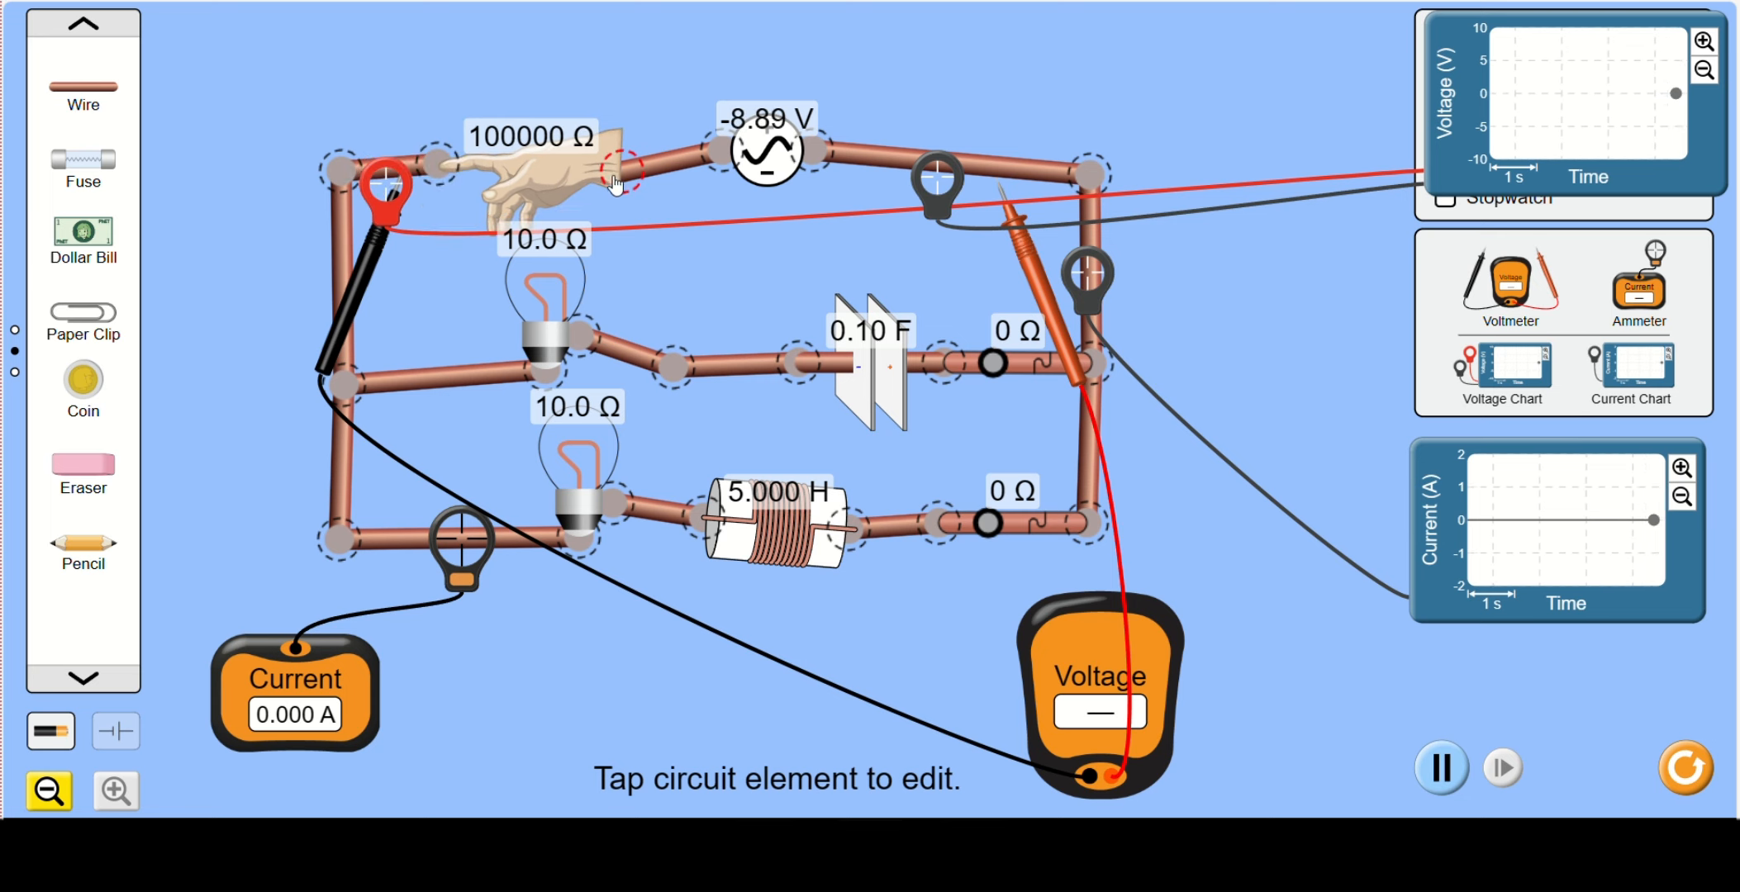
- Delete the hand and connect a pencil across the gap in its place
{"action": "left_click", "coordinate": [564, 223]}
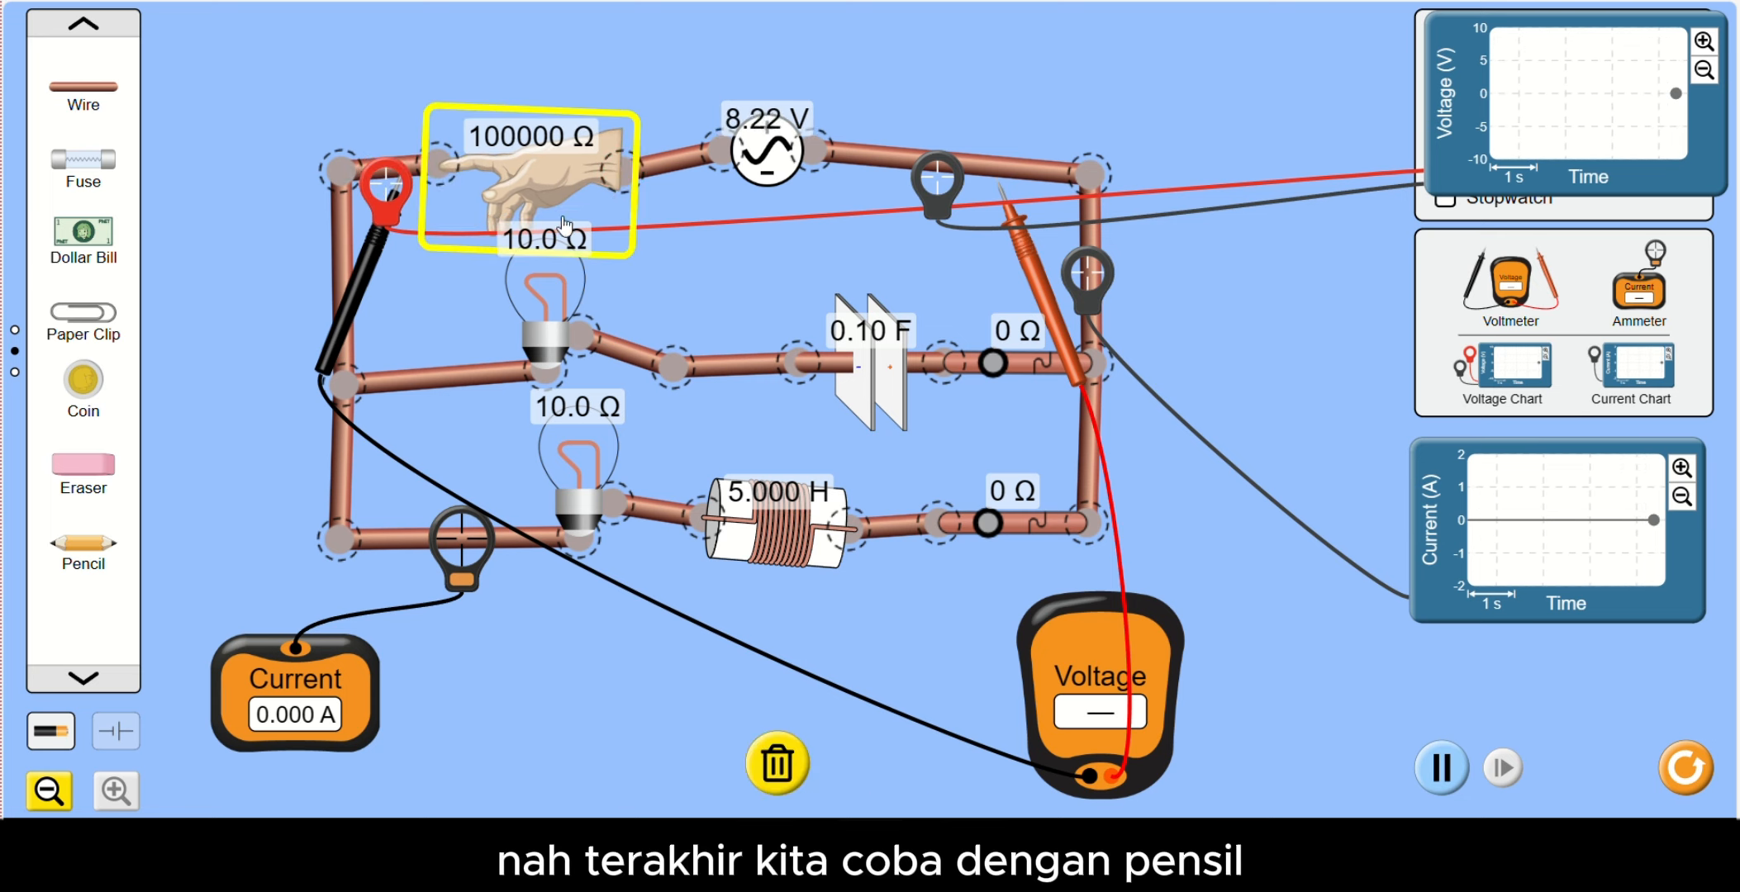
{"action": "left_click", "coordinate": [770, 795]}
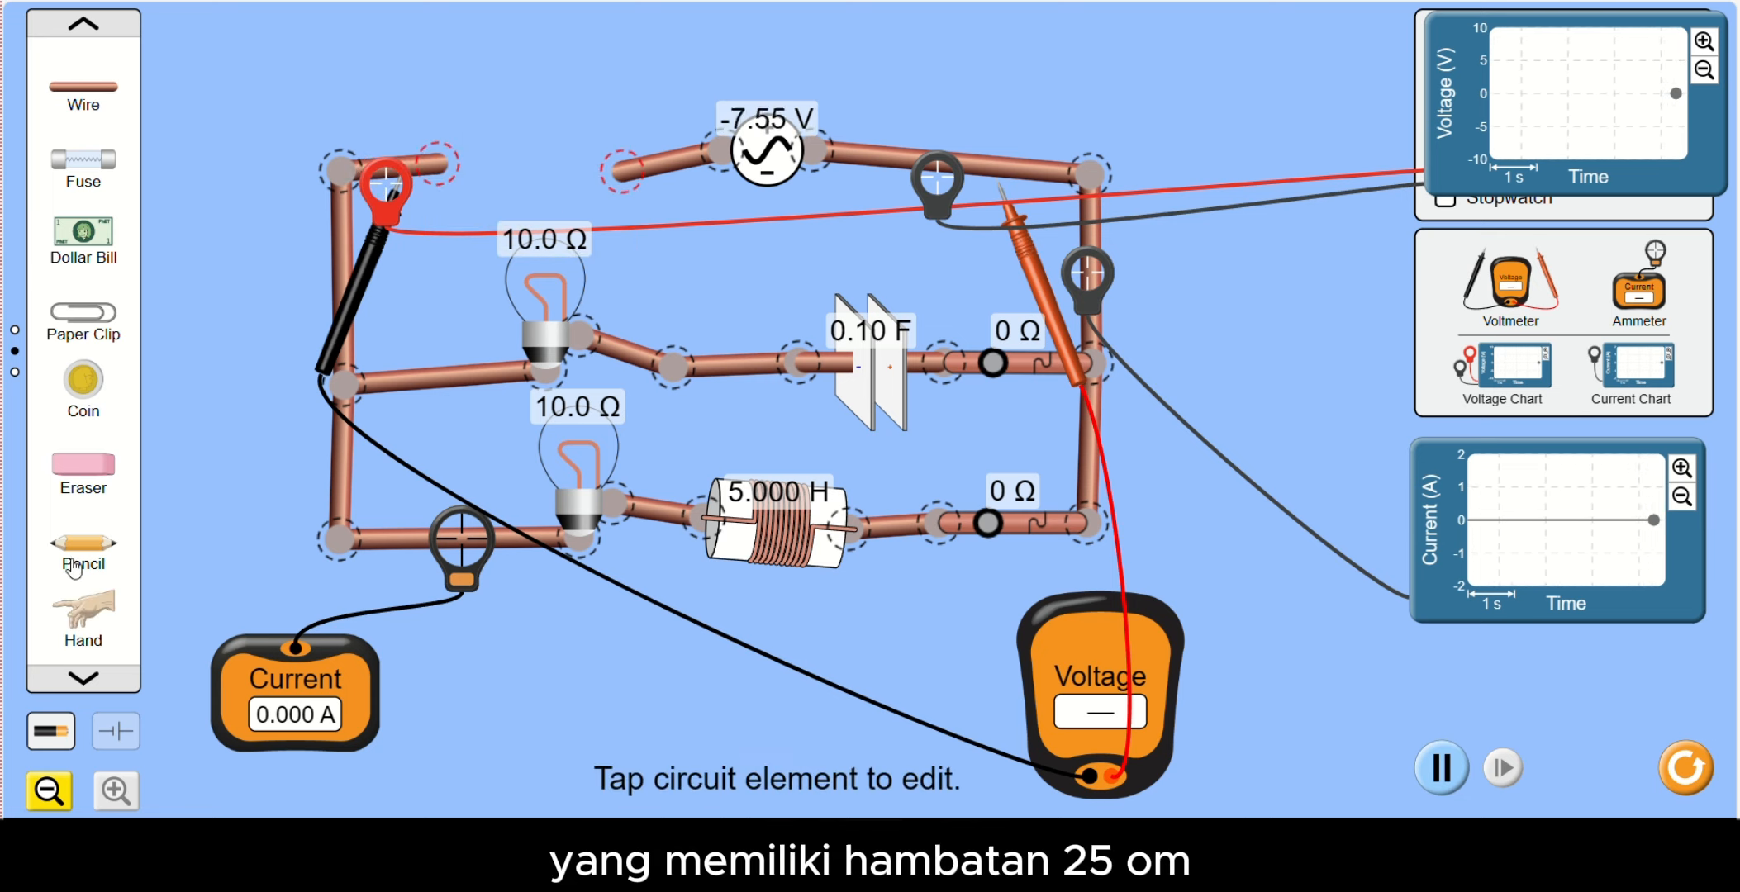
{"action": "mouse_move", "coordinate": [74, 568]}
{"action": "left_mouse_down"}
{"action": "mouse_move", "coordinate": [85, 537]}
{"action": "mouse_move", "coordinate": [157, 531]}
{"action": "mouse_move", "coordinate": [581, 184]}
{"action": "mouse_move", "coordinate": [593, 80]}
{"action": "mouse_move", "coordinate": [610, 179]}
{"action": "left_mouse_up"}
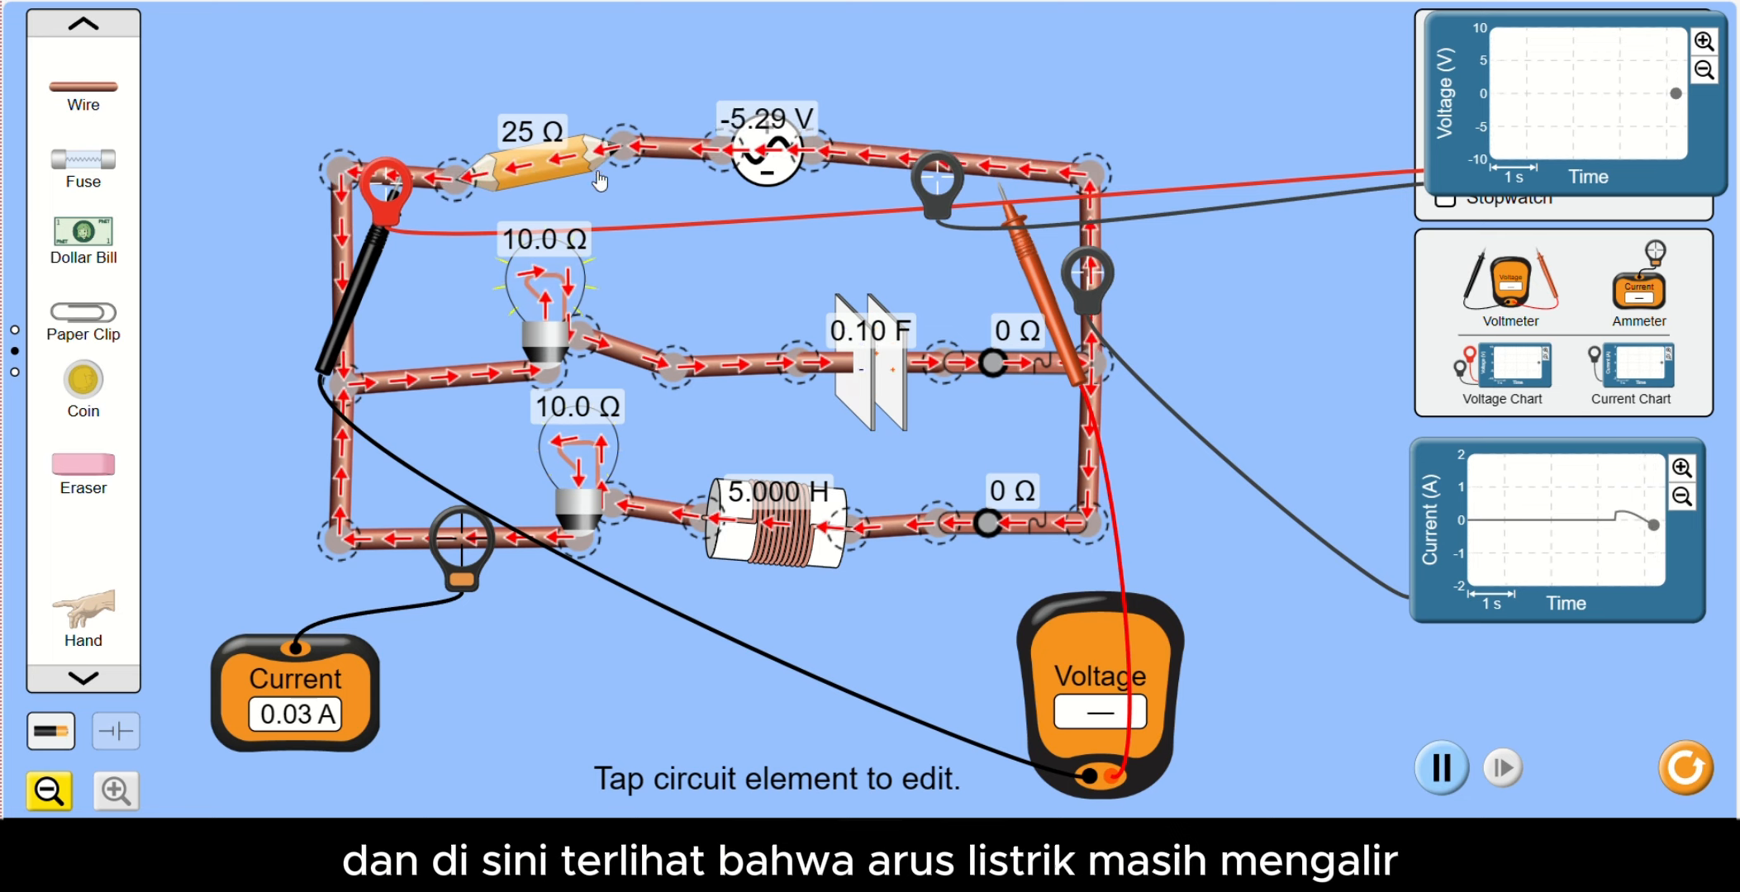